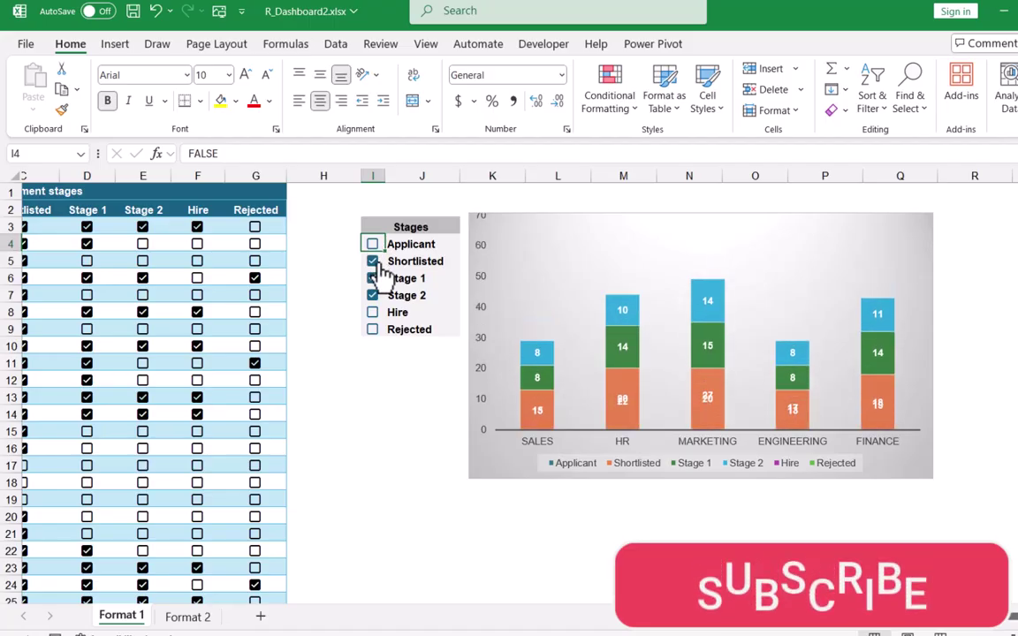
# Exclude the Shortlisted stage from the Format 1 chart and include the Hire stage.
pyautogui.click(372, 261)
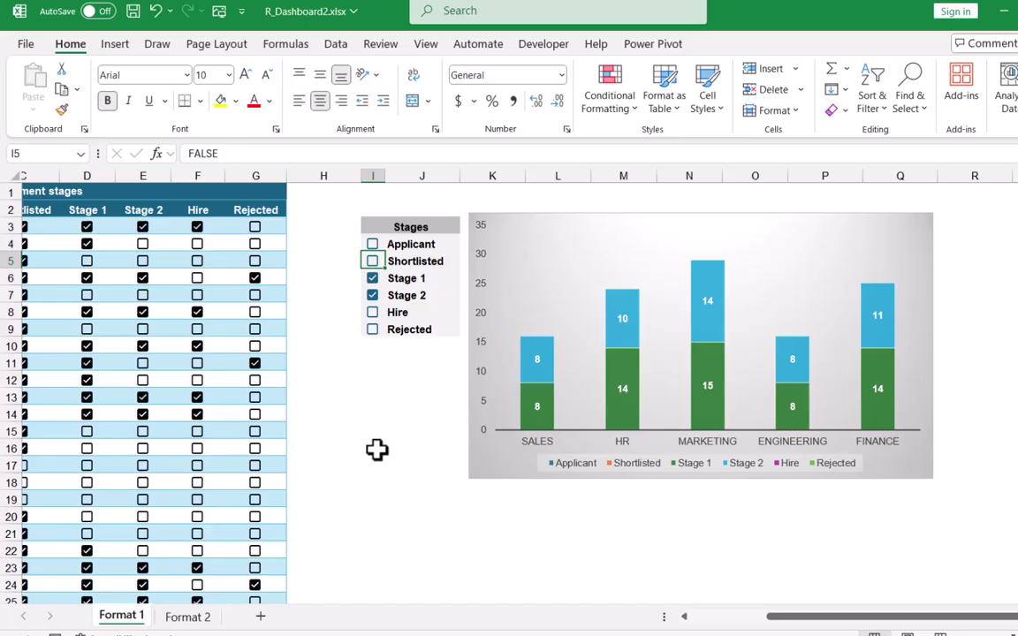
pyautogui.click(373, 314)
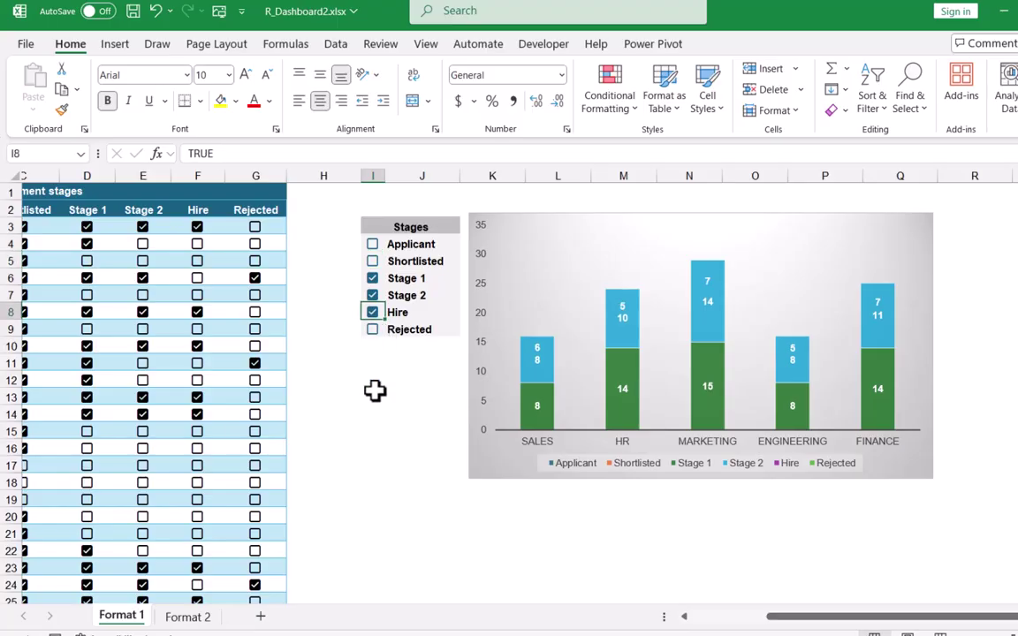
pyautogui.click(380, 479)
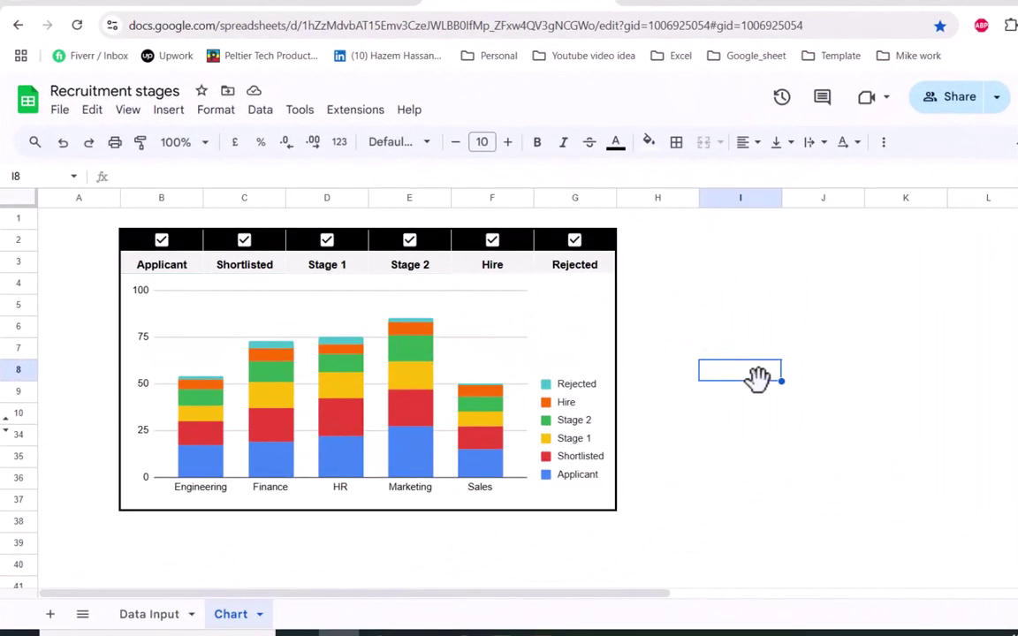
# Switch to Google Sheets, view the Data Input sheet, and untick Shortlisted, Stage 1, Stage 2, Hire and Rejected on the Chart sheet.
pyautogui.click(144, 614)
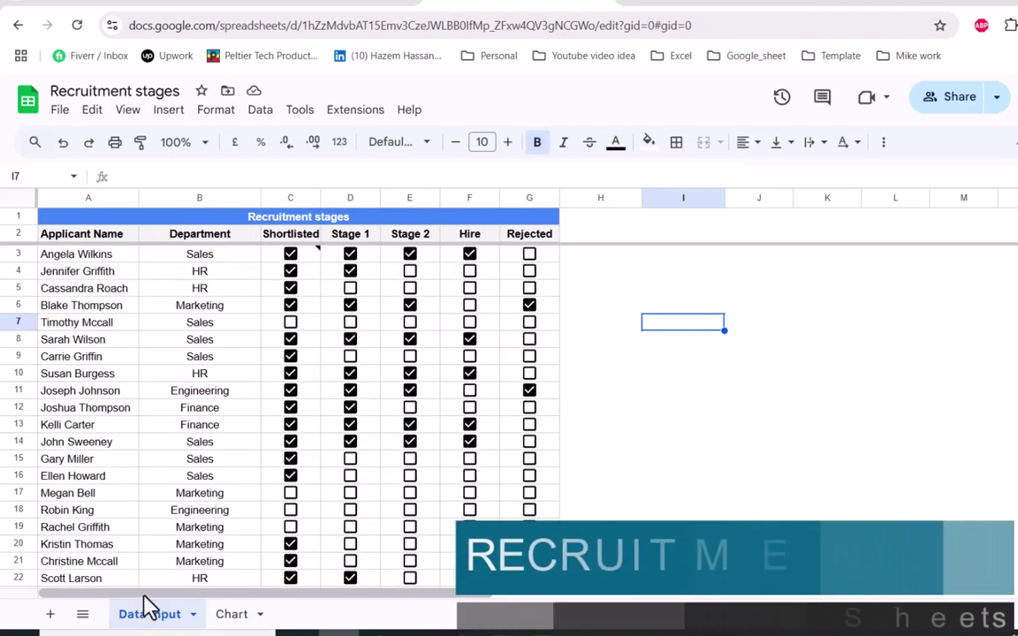
pyautogui.click(234, 613)
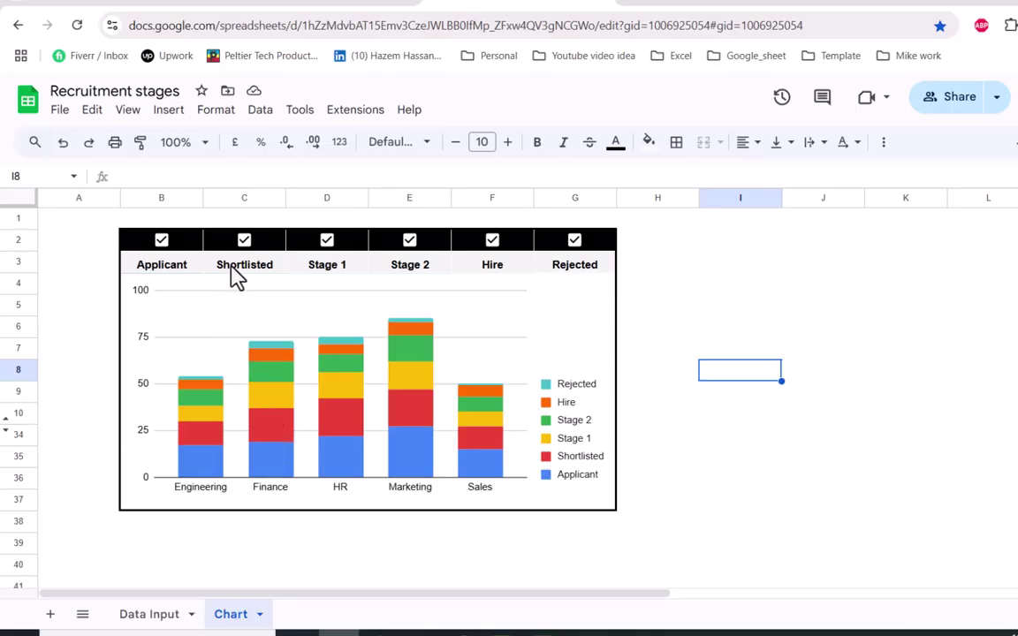
pyautogui.click(244, 239)
pyautogui.click(327, 240)
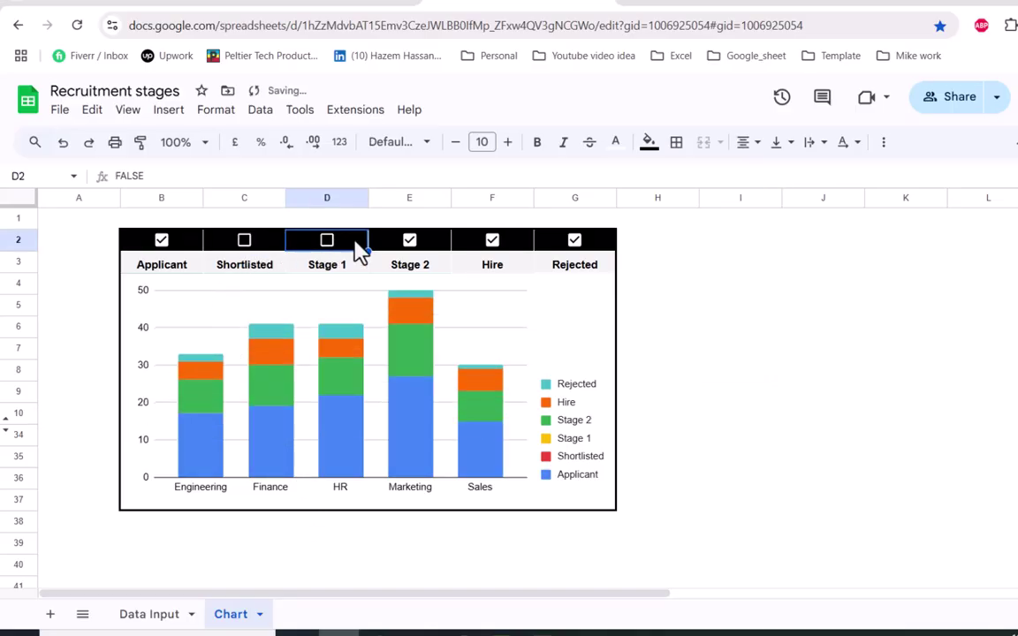
pyautogui.click(409, 240)
pyautogui.click(492, 241)
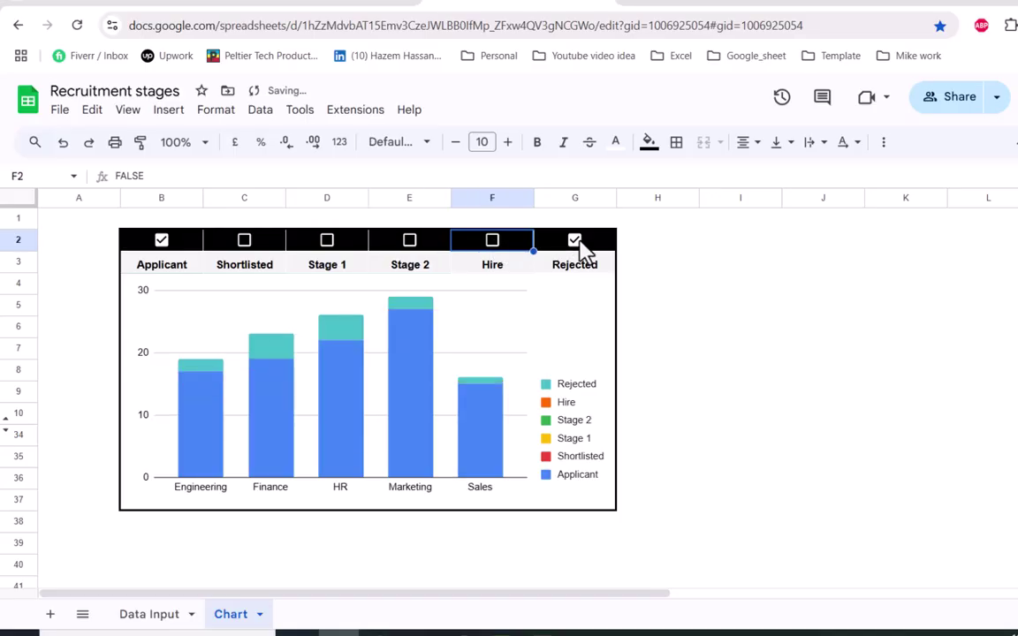
pyautogui.click(574, 241)
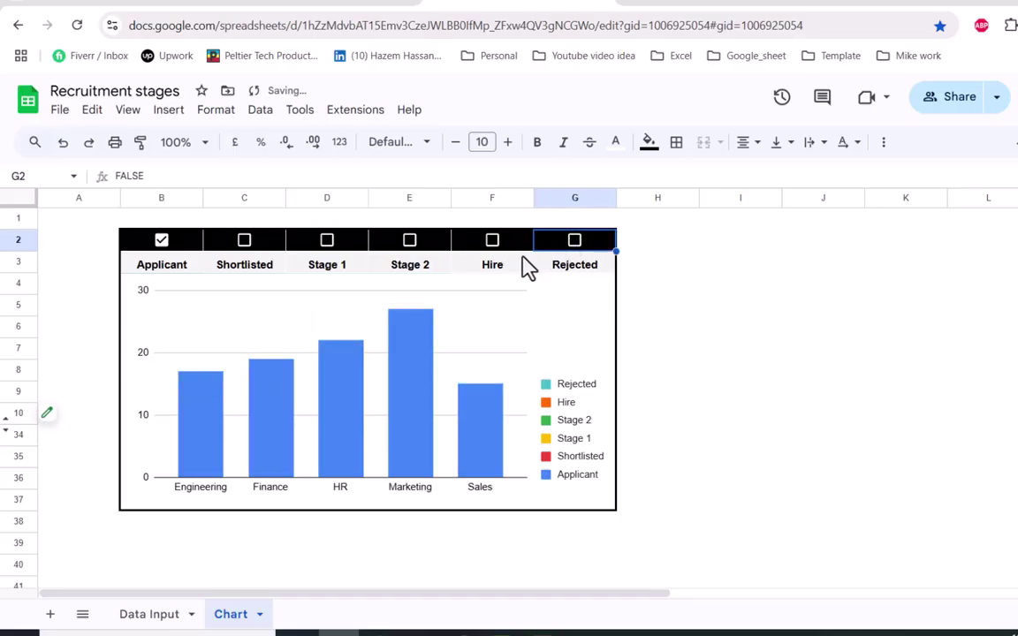
# Tick Shortlisted, Stage 1 and Stage 2 again for the chart, and untick Applicant and Shortlisted.
pyautogui.click(245, 243)
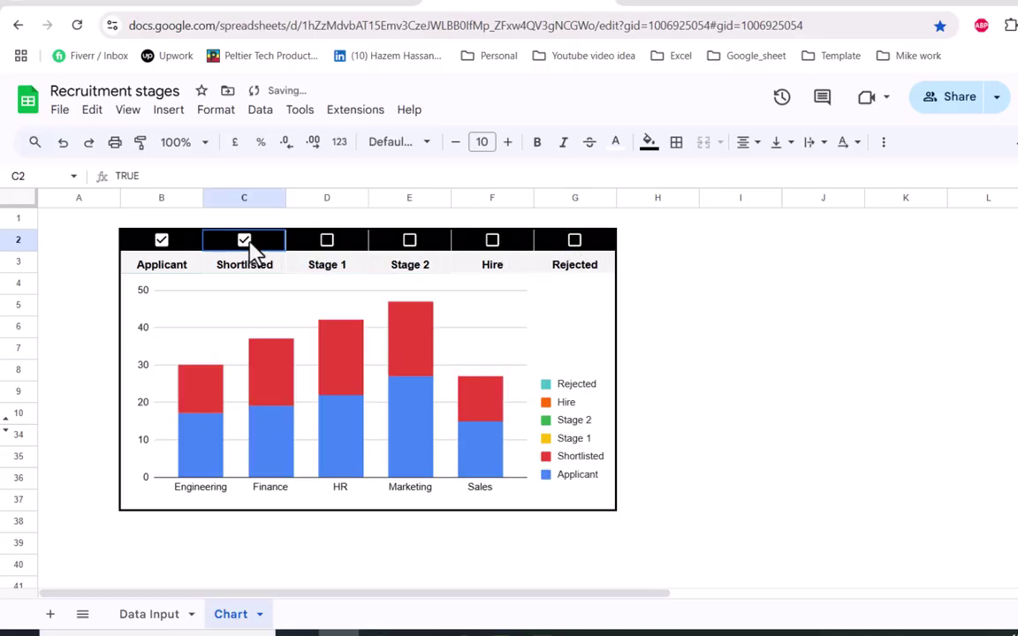
pyautogui.click(327, 242)
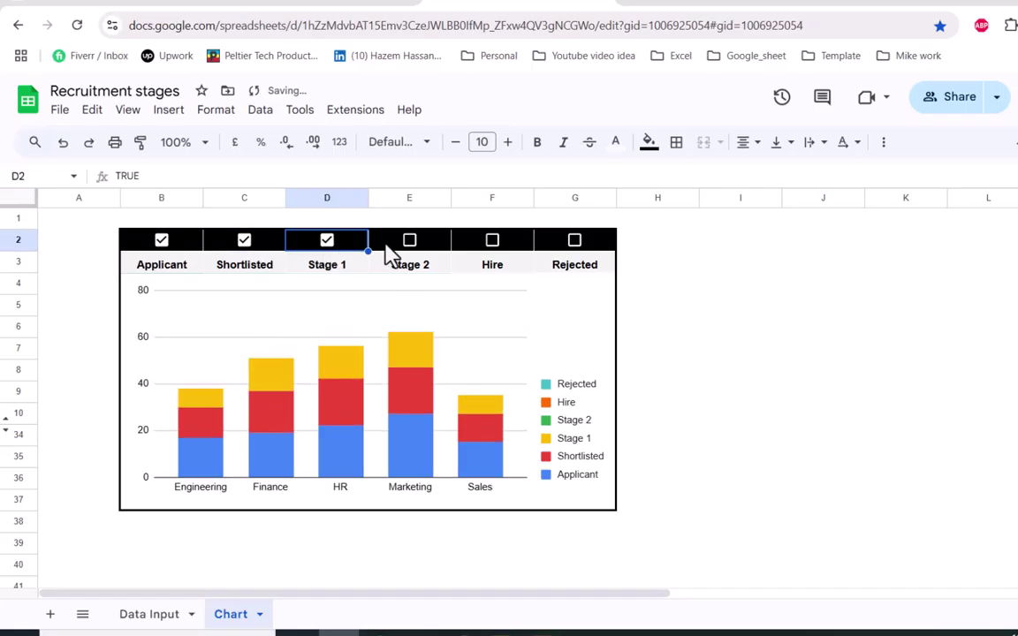
pyautogui.click(409, 241)
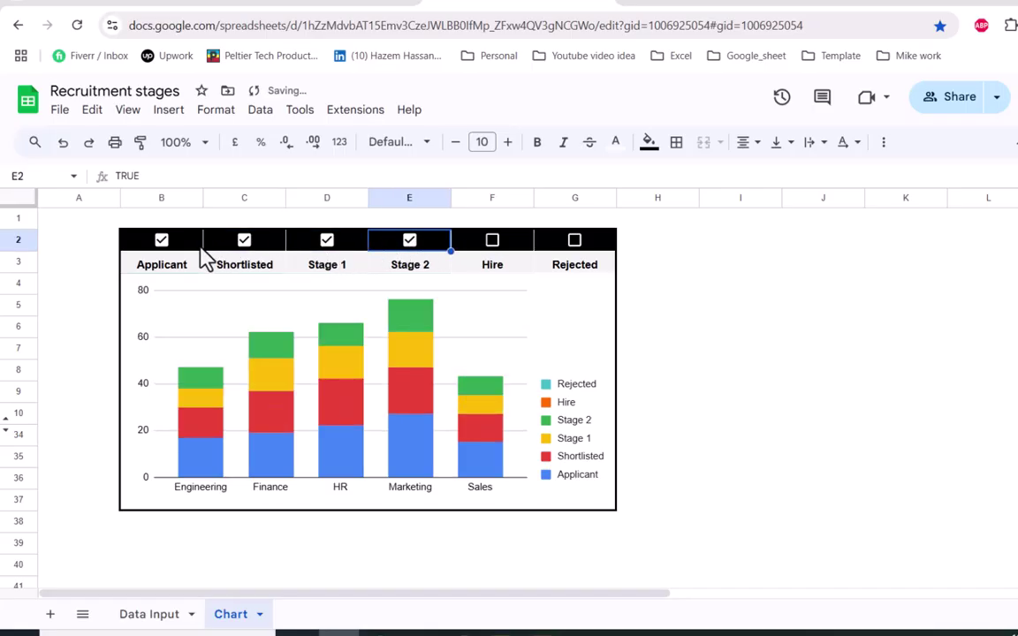
pyautogui.click(161, 240)
pyautogui.click(247, 243)
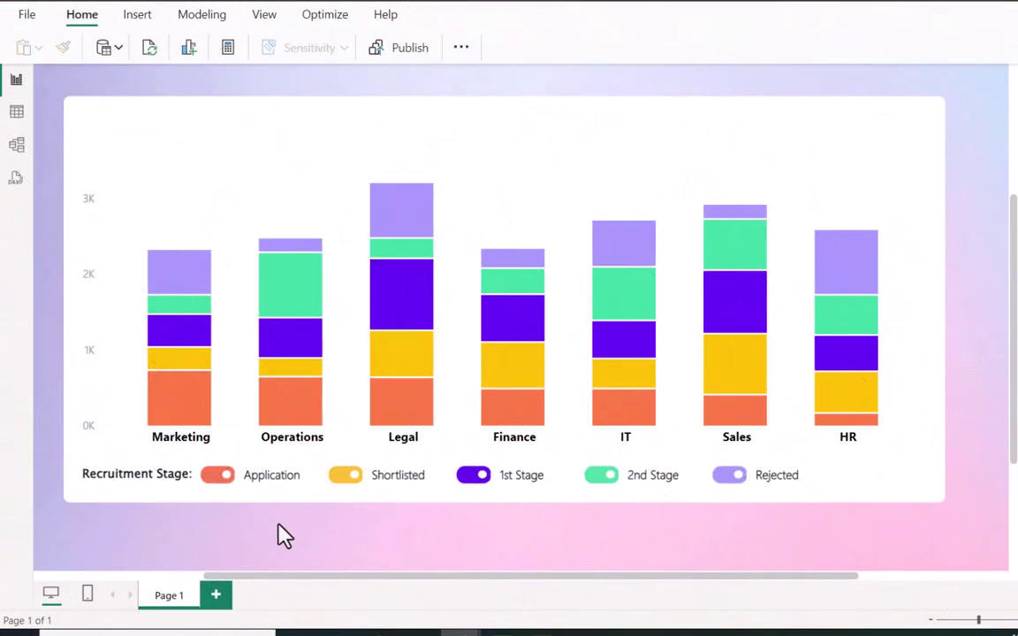
# Switch to the Power BI report and turn off the Application, Shortlisted and 1st Stage toggles.
pyautogui.click(212, 481)
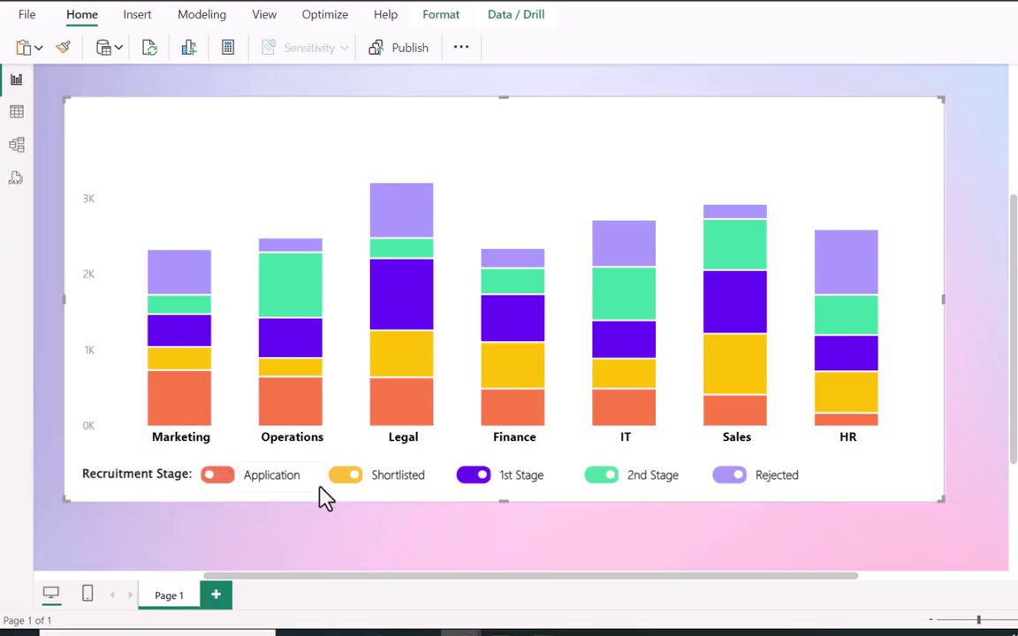
pyautogui.click(346, 479)
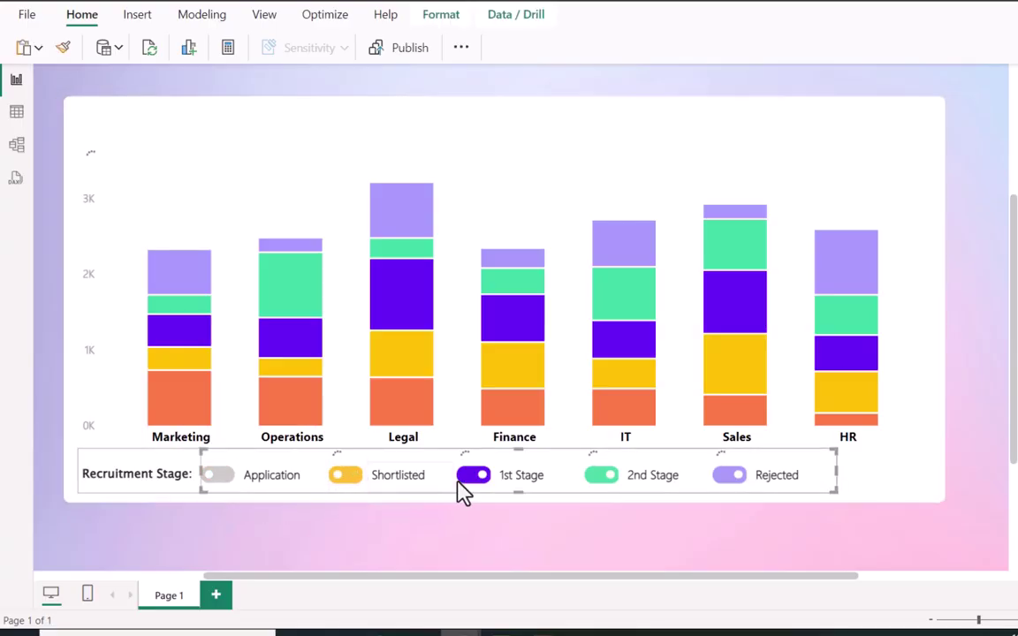
pyautogui.click(468, 486)
pyautogui.click(482, 541)
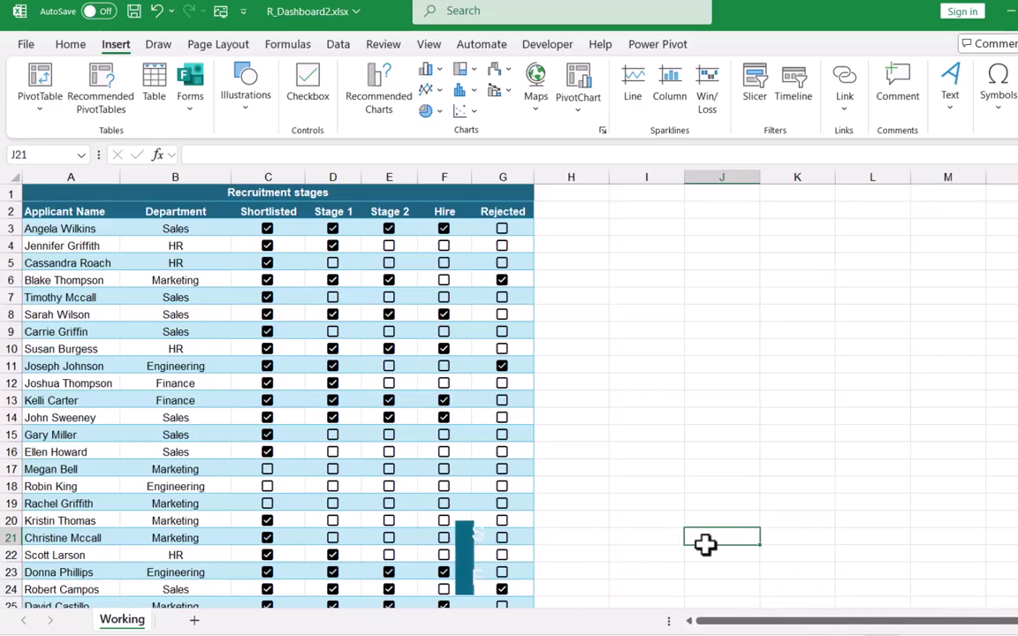
# Switch to the Working sheet in Excel and list the unique departments from cell K3 with =UNIQUE(Table14[Department]).
pyautogui.click(790, 231)
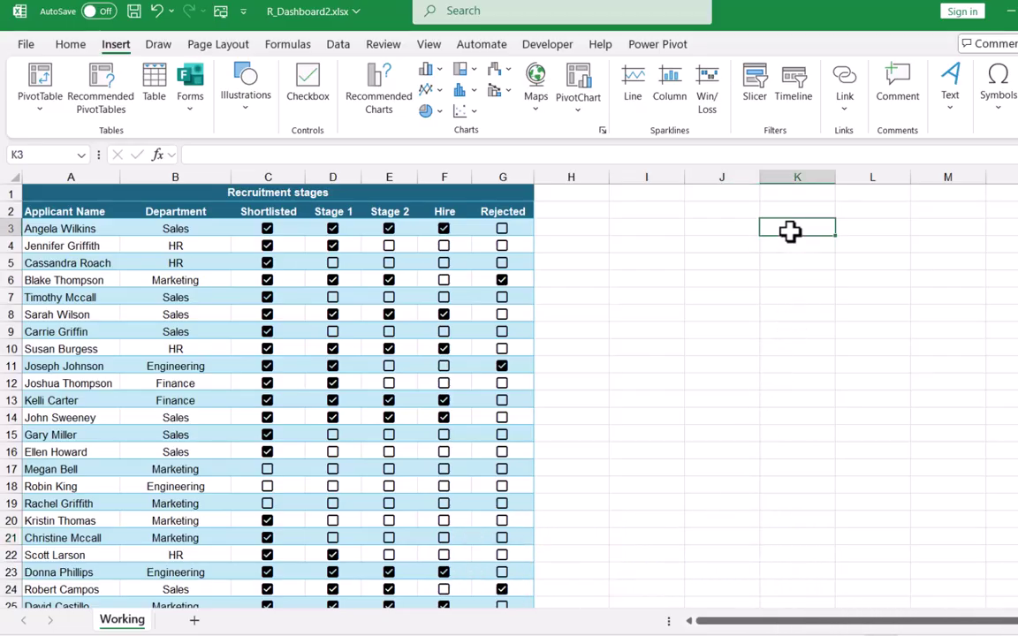
pyautogui.write('=UNIQUE(')
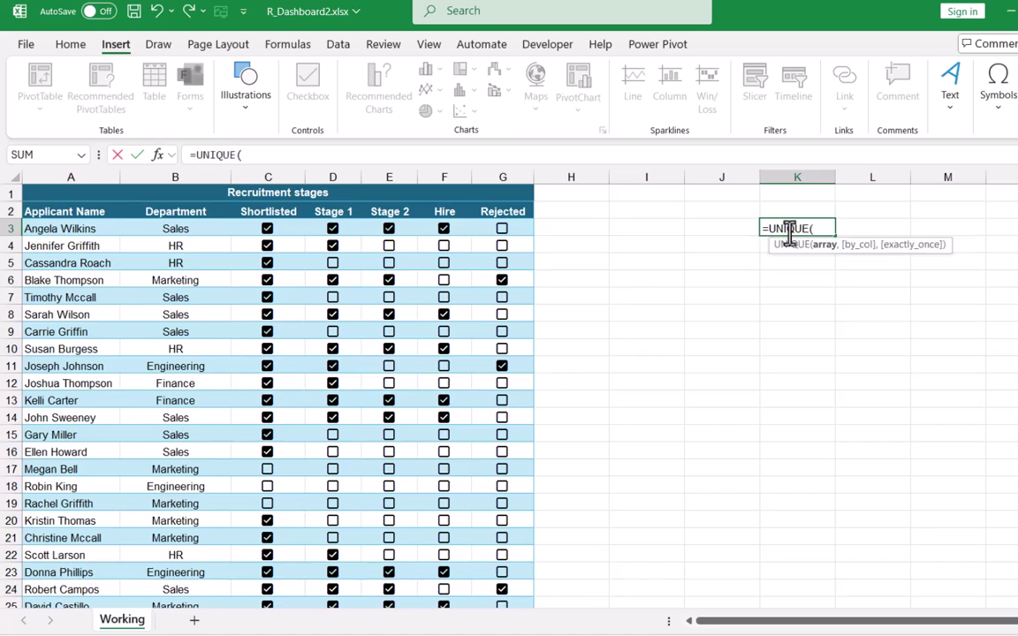
pyautogui.click(164, 192)
pyautogui.press('Return')
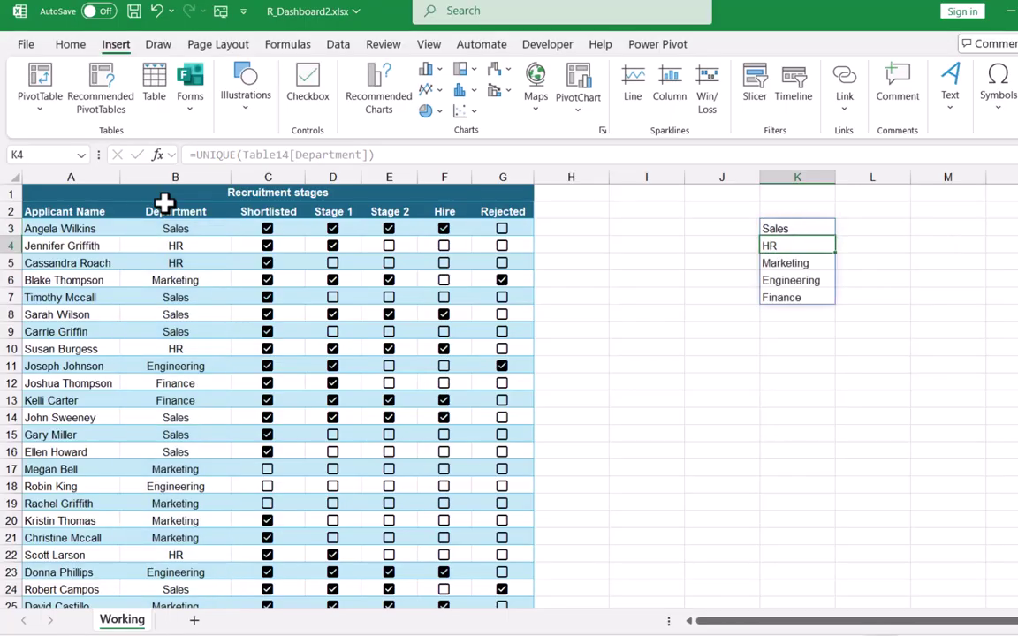
# Wrap the K3 formula in TRANSPOSE so the departments run across the row: =TRANSPOSE(UNIQUE(Table14[Department])).
pyautogui.click(767, 229)
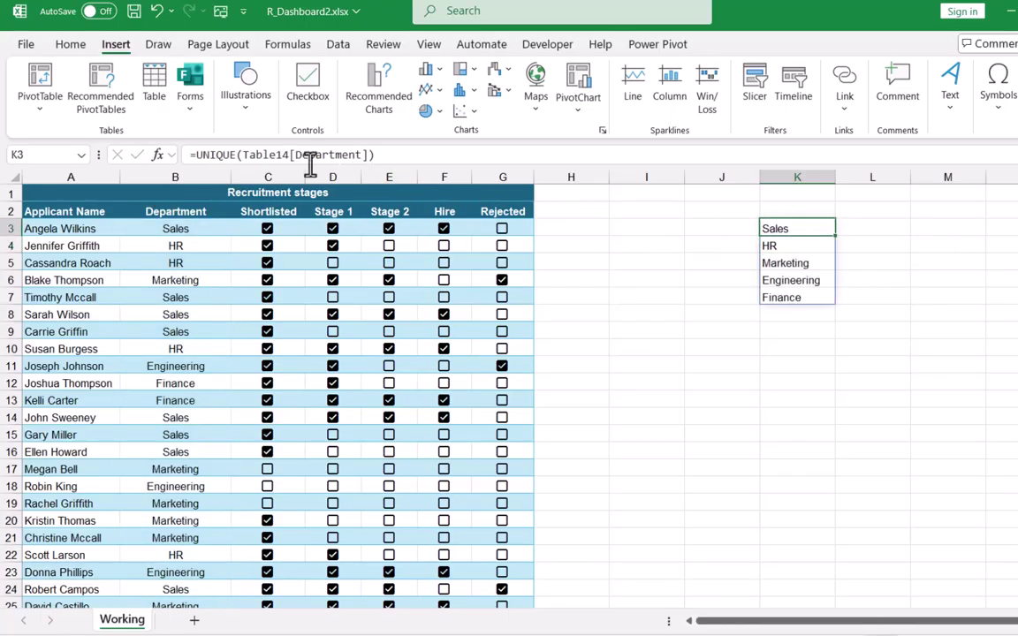
pyautogui.click(197, 155)
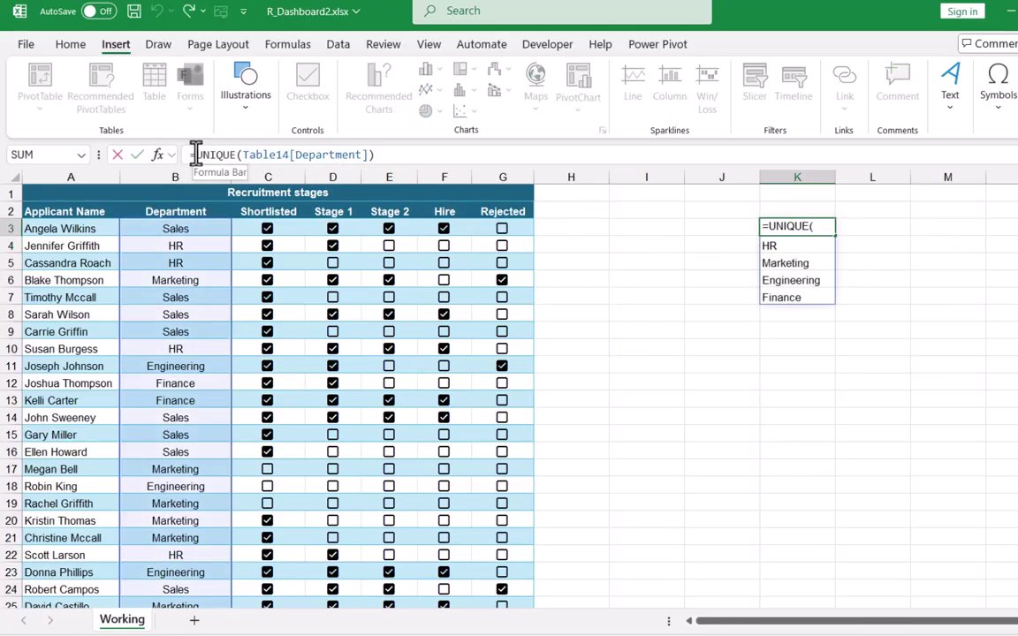
pyautogui.write('Transpose(')
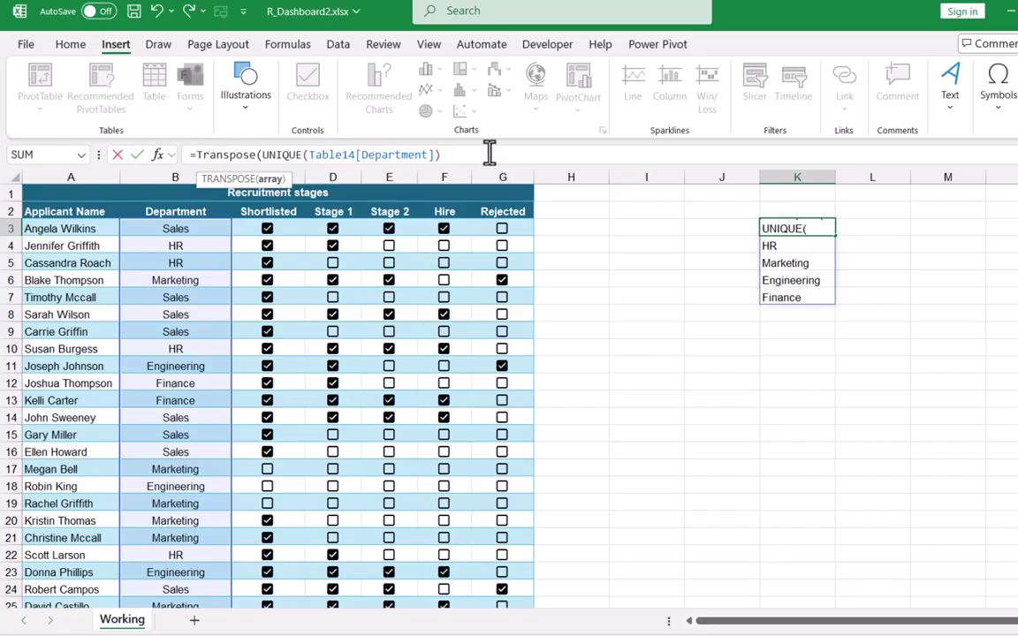
pyautogui.write(')')
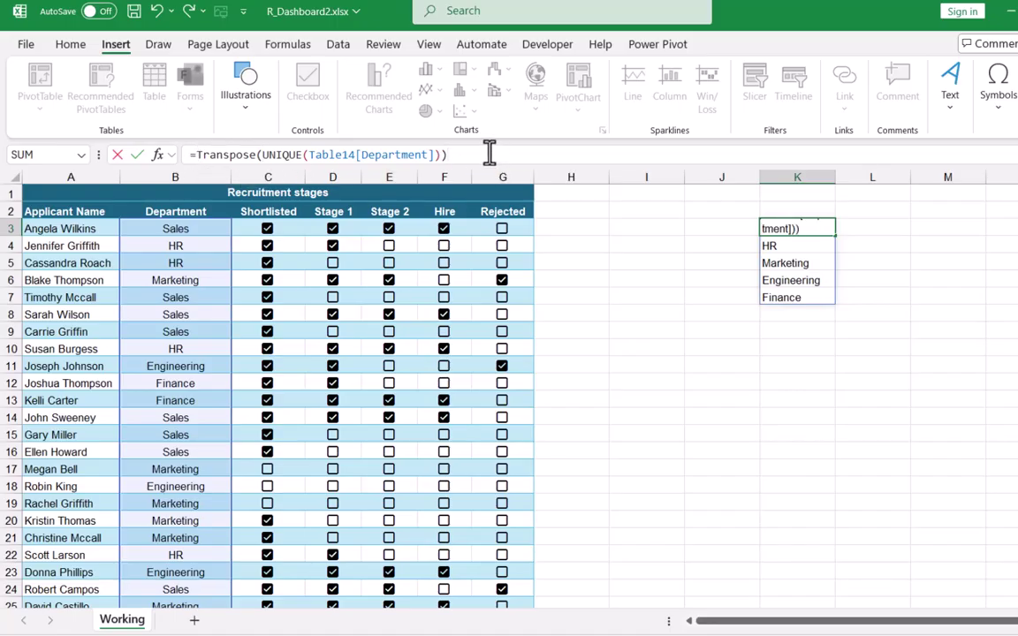
pyautogui.press('Return')
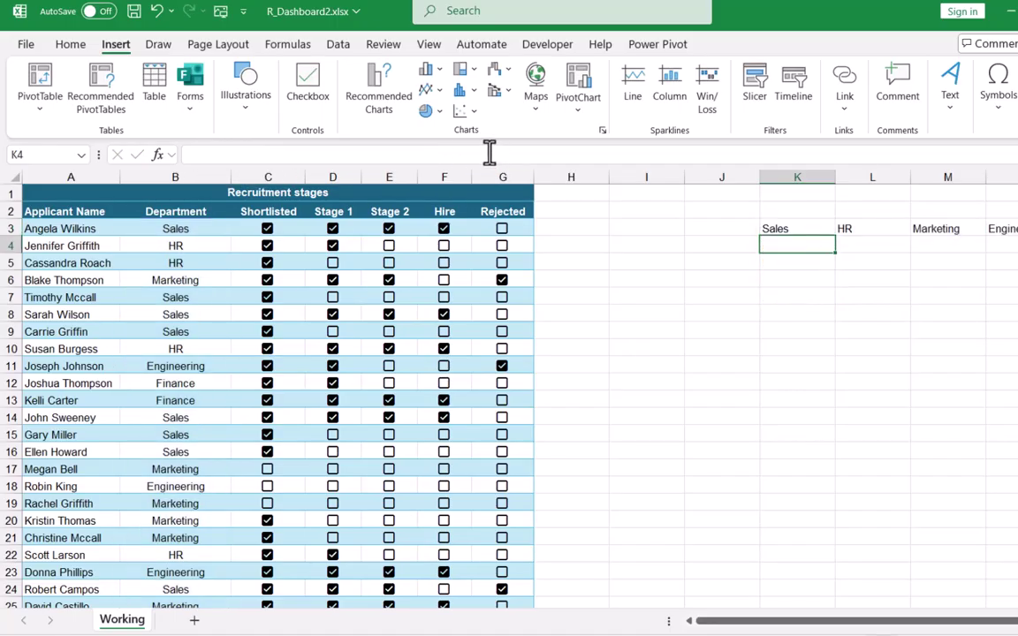
# Enter the row label Applicant in cell J4.
pyautogui.click(728, 247)
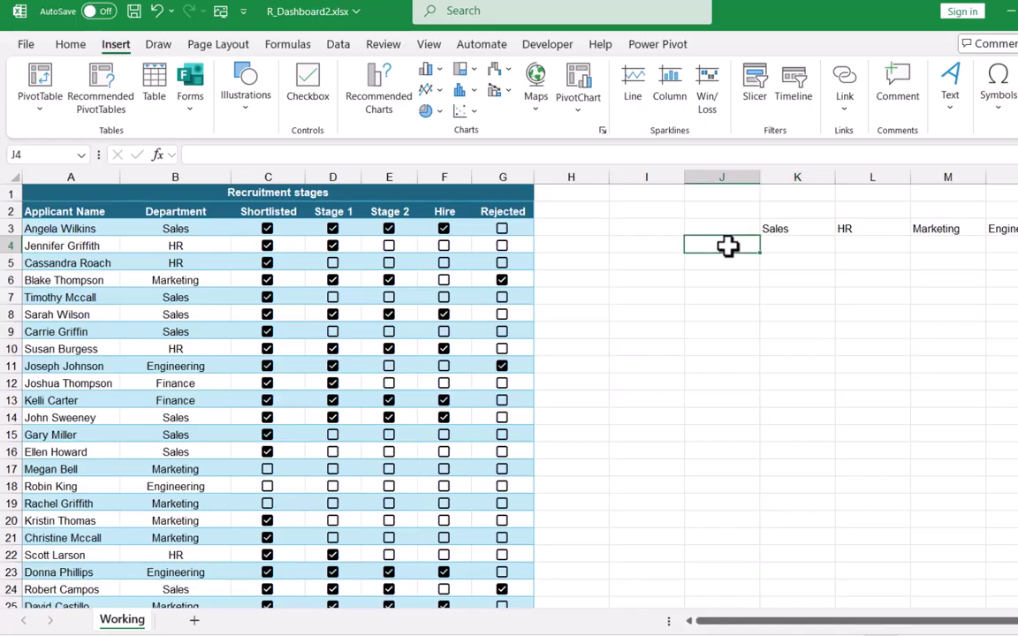
pyautogui.write('A')
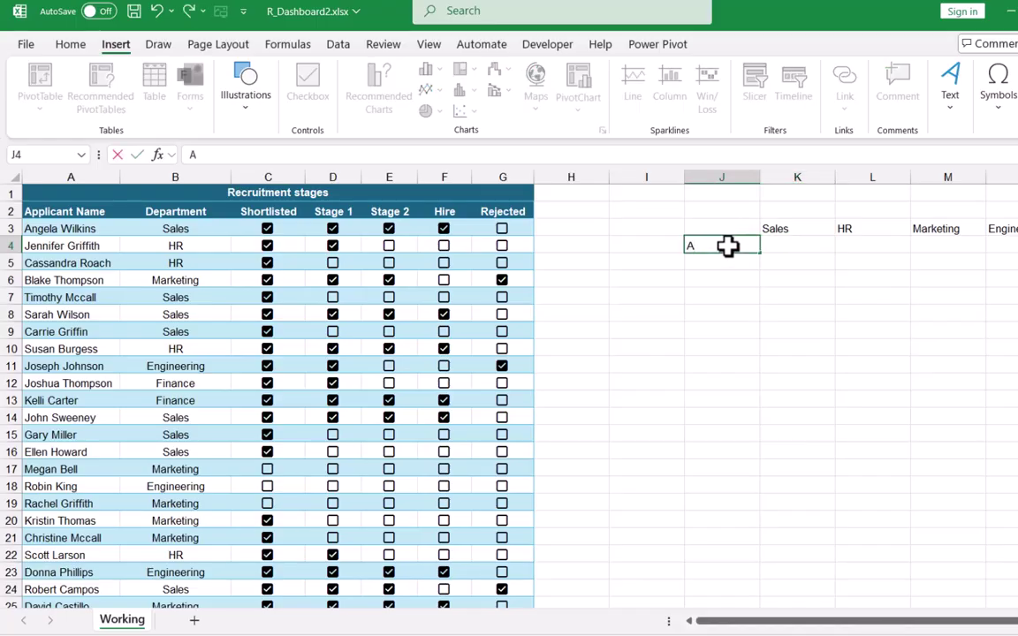
pyautogui.write('pplicant')
pyautogui.press('Return')
# List the stage headers down from cell J5 with =TRANSPOSE(Table14[[#Headers],[Shortlisted]:[Rejected]]).
pyautogui.write('=')
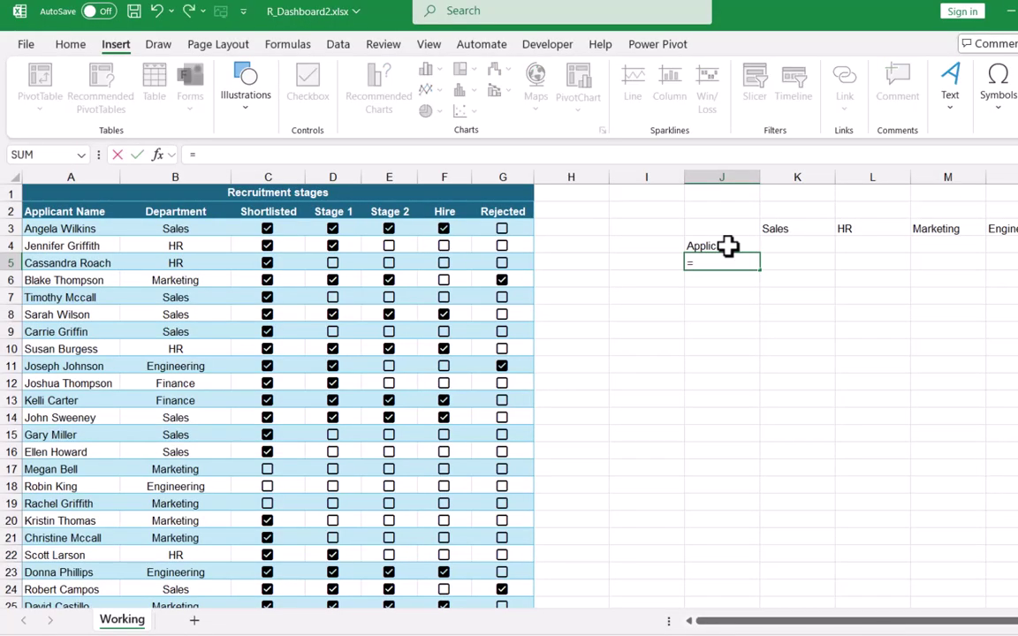
pyautogui.write('transpose(')
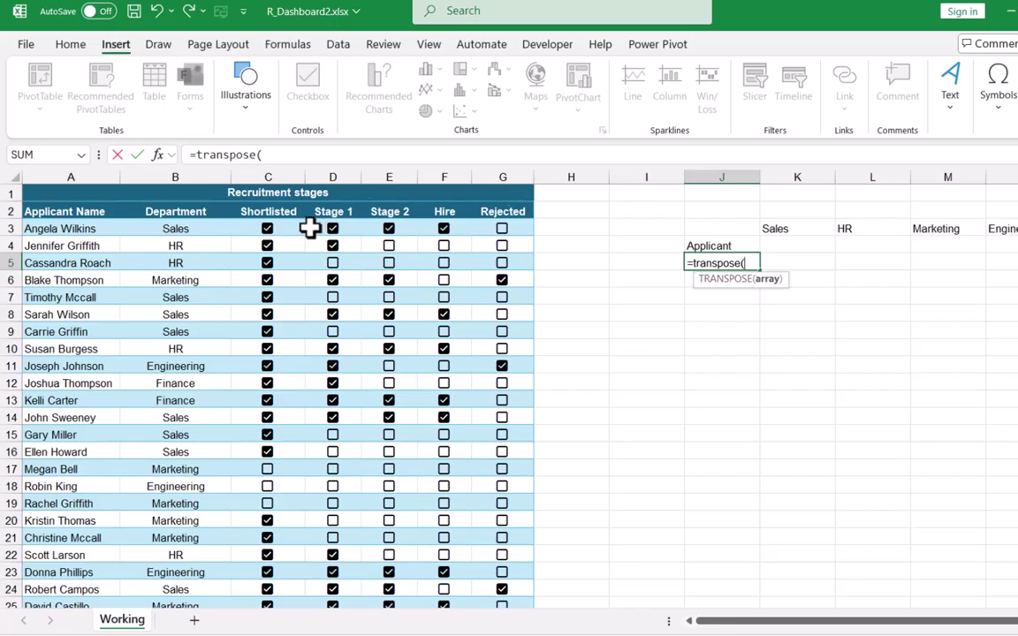
pyautogui.click(267, 211)
pyautogui.keyDown('shift'); pyautogui.click(486, 209); pyautogui.keyUp('shift')
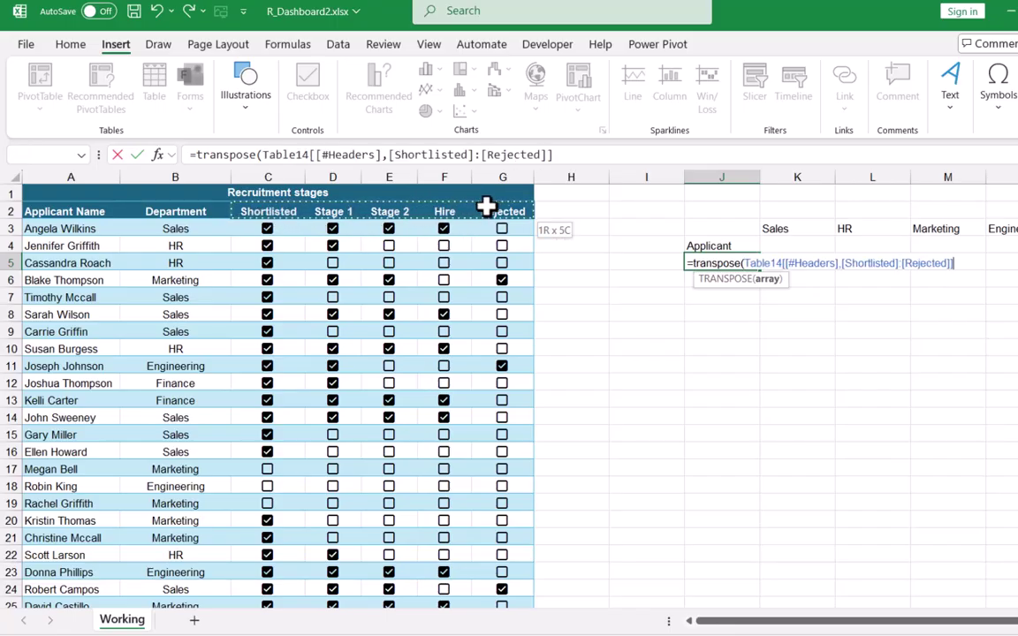
pyautogui.press('Return')
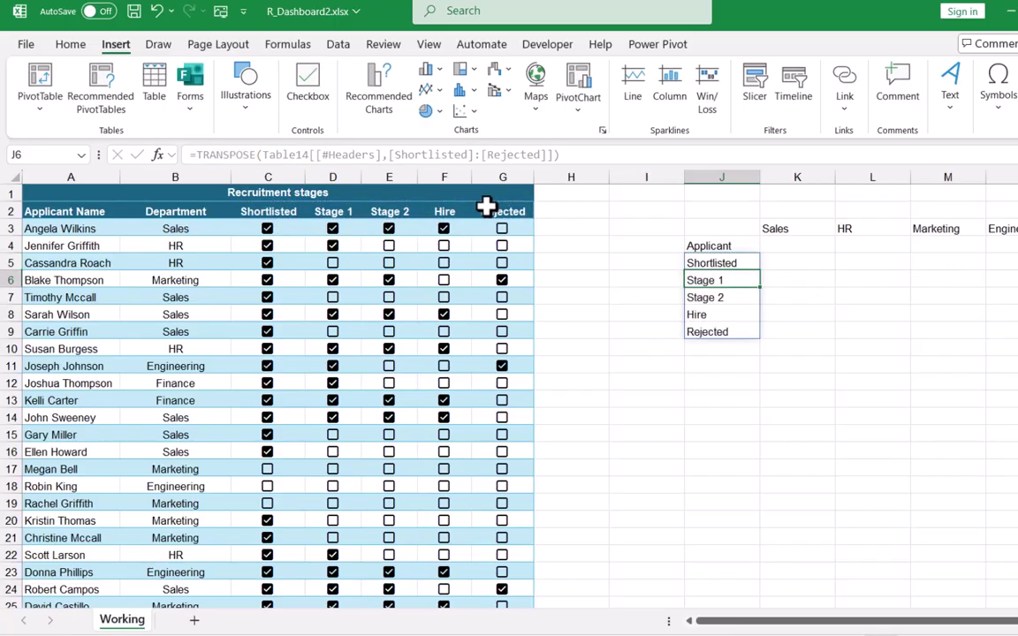
# Insert checkboxes in I4:I9 beside the stage labels and fit the width of column I to them.
pyautogui.click(663, 246)
pyautogui.moveTo(664, 246); pyautogui.dragTo(661, 330)
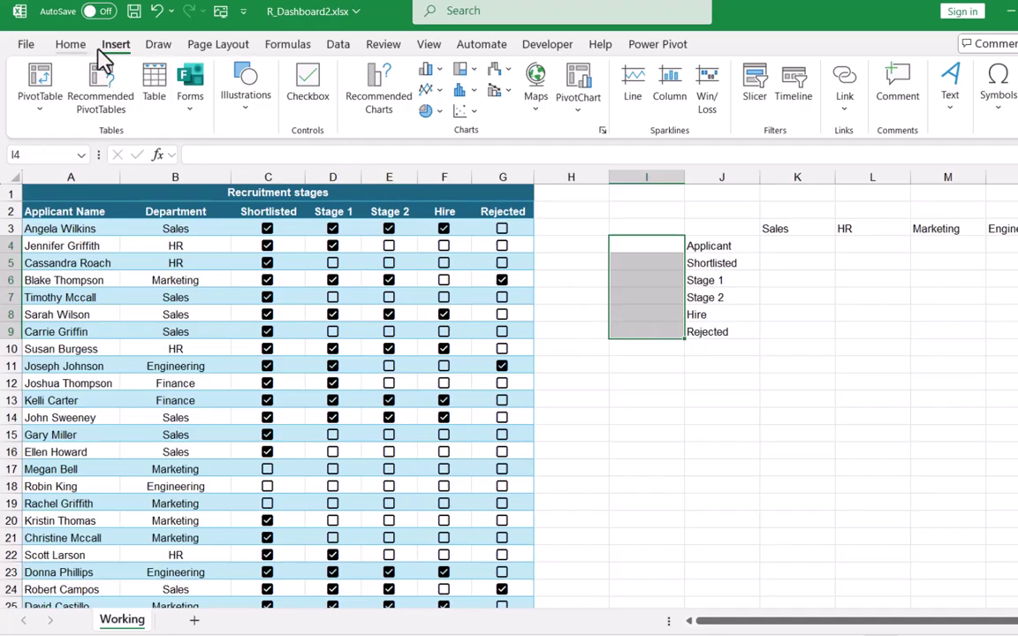
pyautogui.click(312, 83)
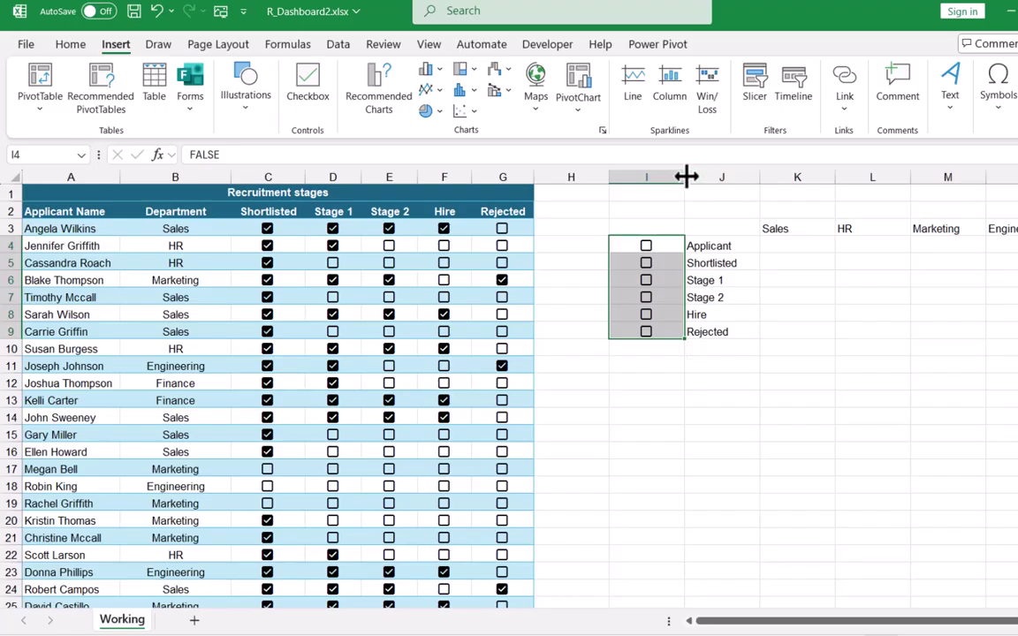
pyautogui.doubleClick(687, 170)
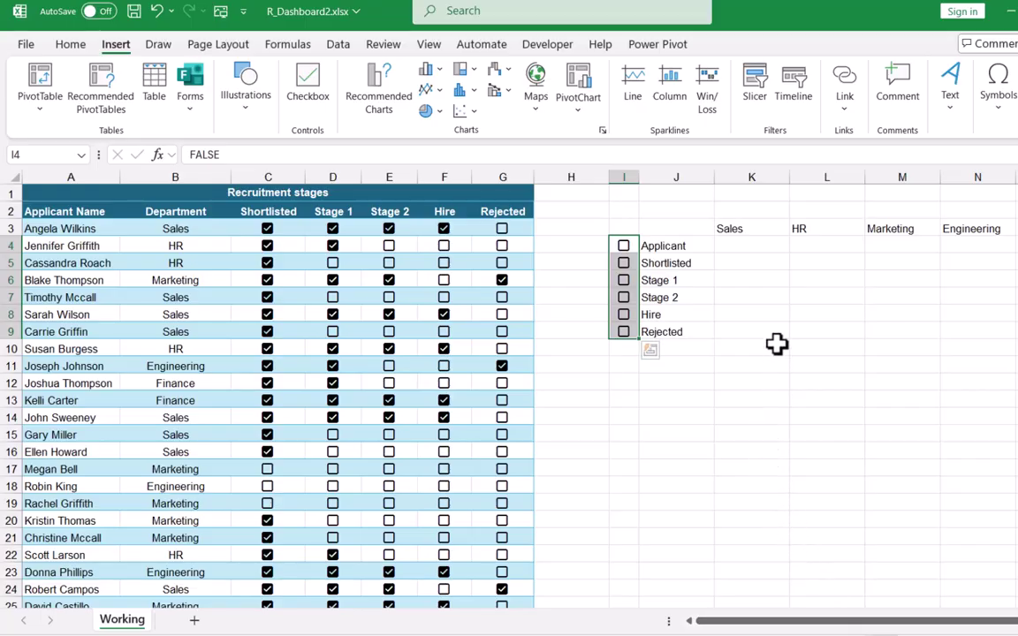
# Count the applicants per department in K4 with =COUNTIF(Table14[Department],K3#).
pyautogui.click(739, 251)
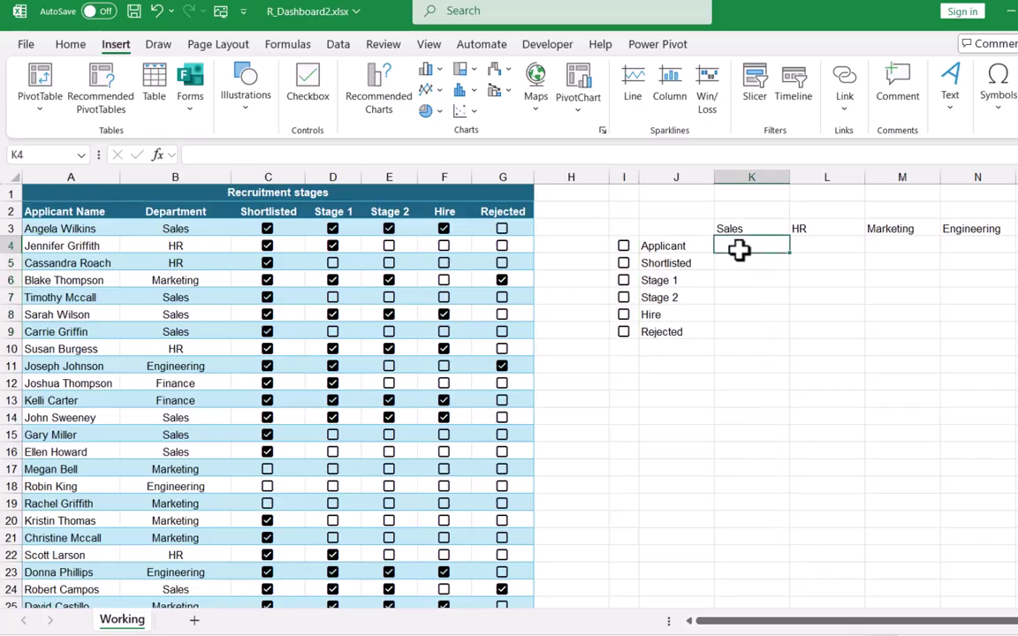
pyautogui.write('=')
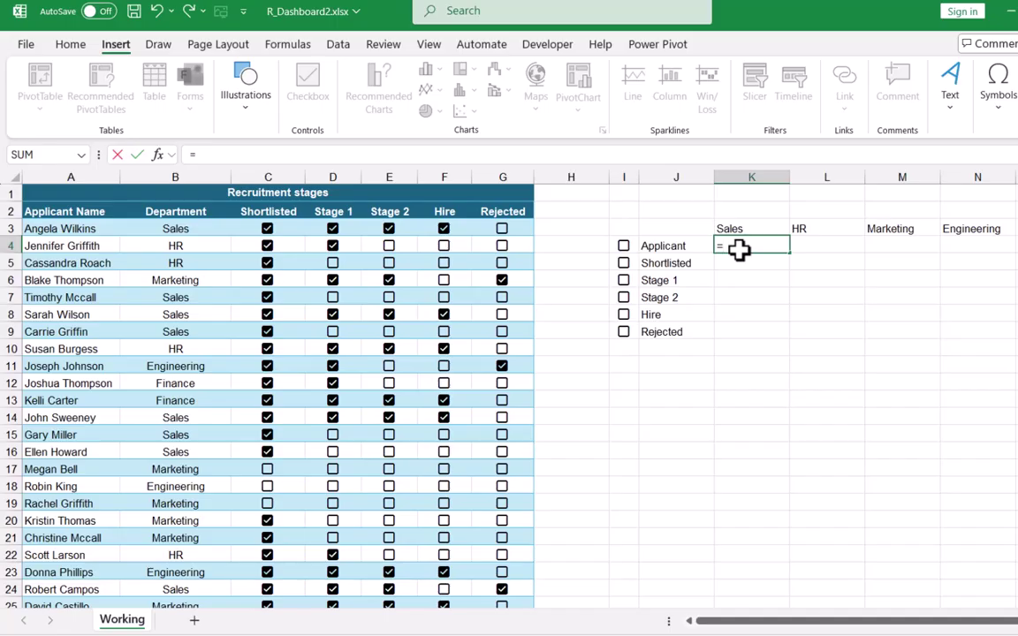
pyautogui.write('countif')
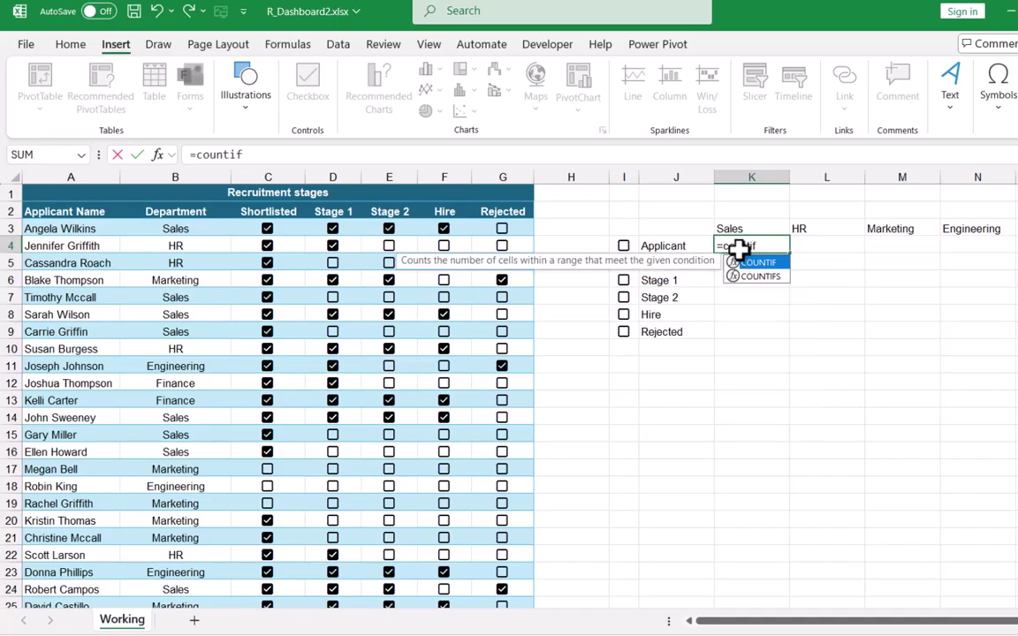
pyautogui.write('(')
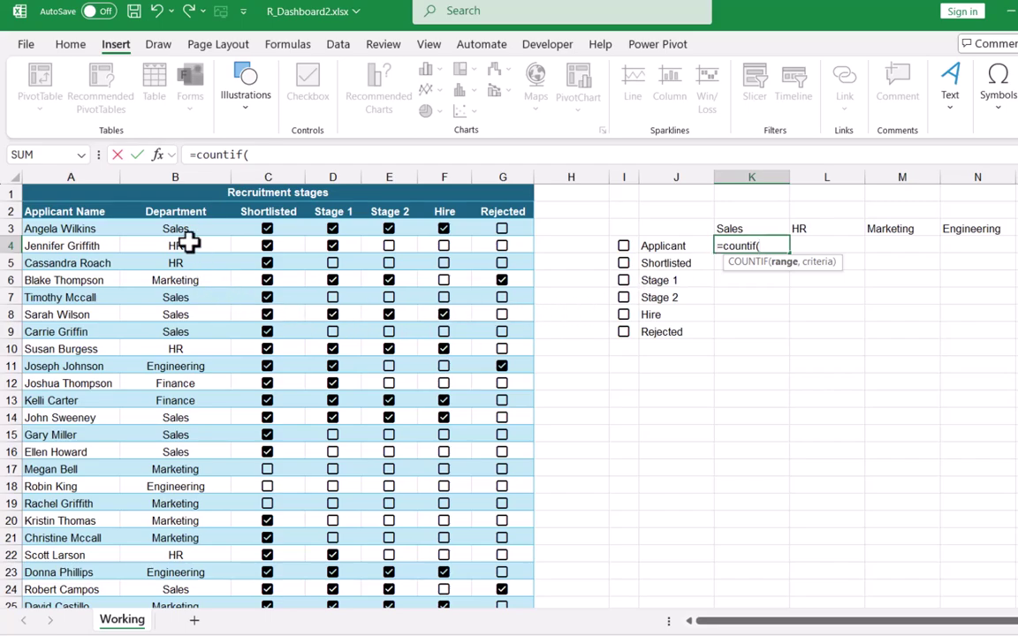
pyautogui.click(183, 198)
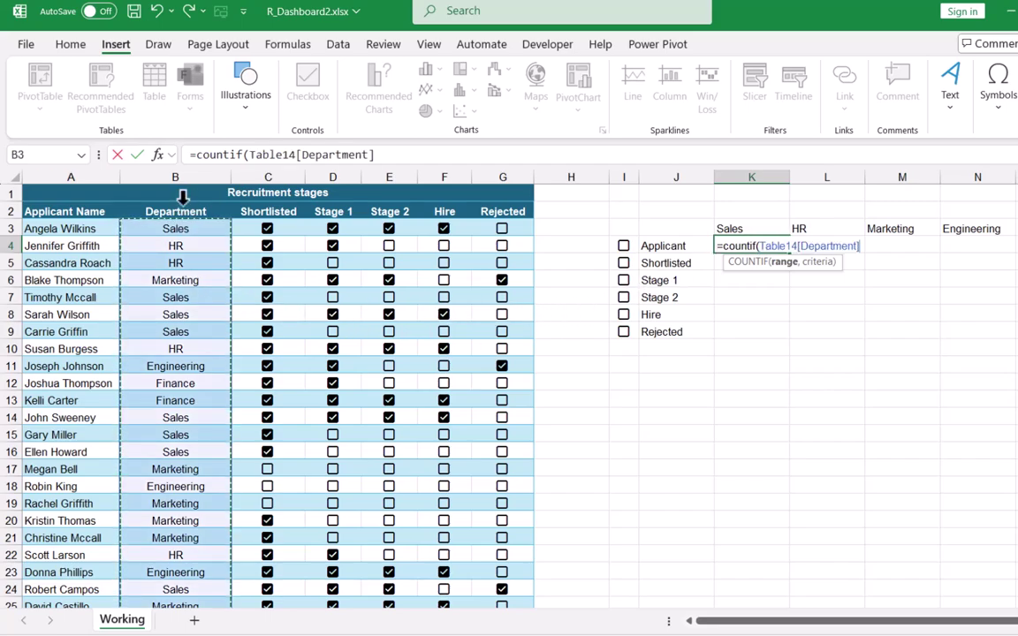
pyautogui.write(',')
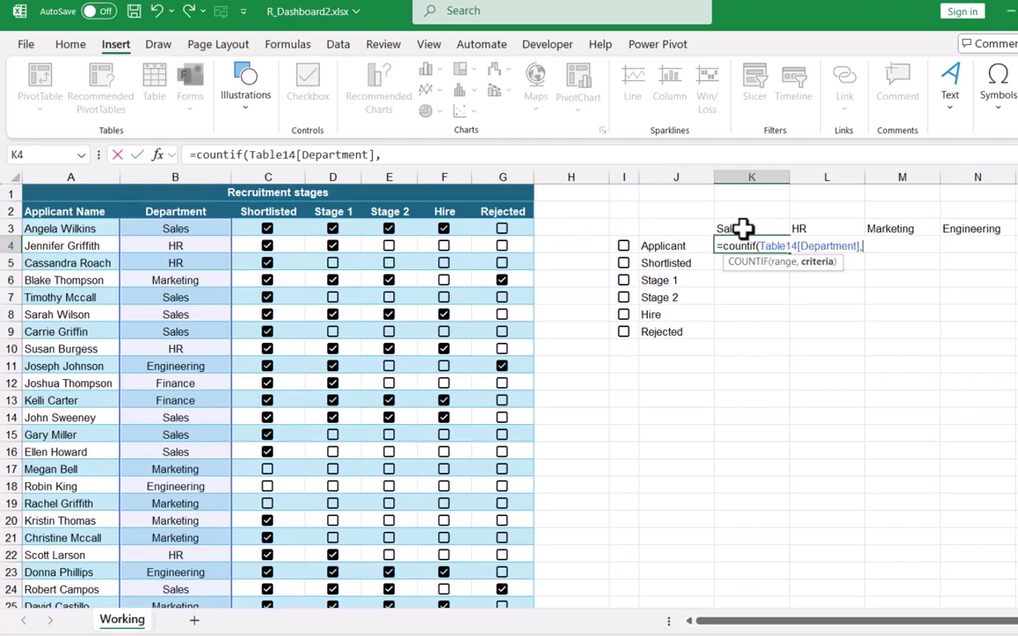
pyautogui.moveTo(742, 229); pyautogui.dragTo(1016, 229)
pyautogui.press('Return')
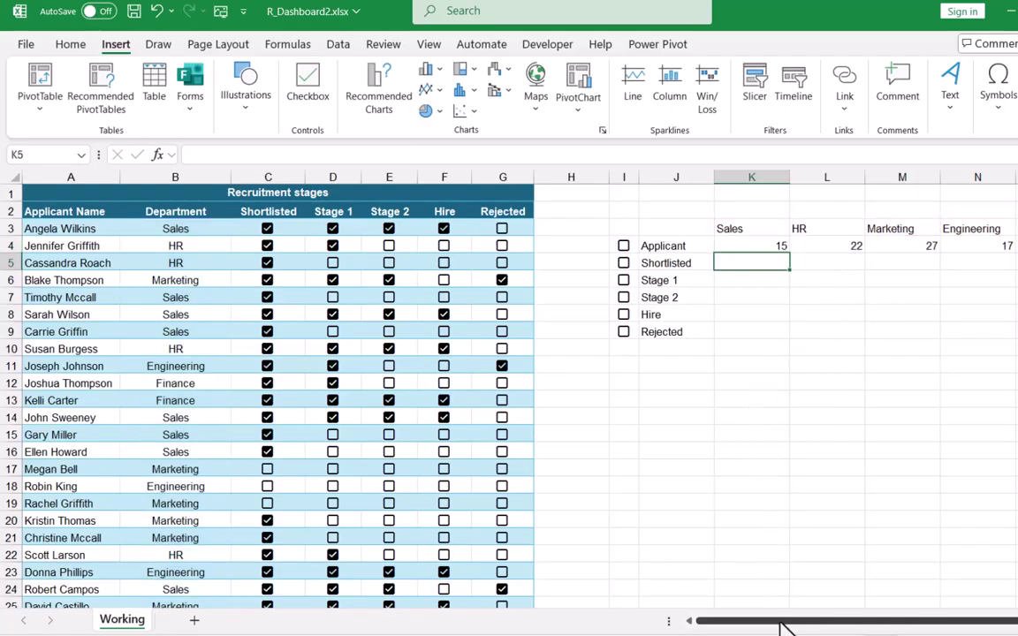
# Centre the contents of columns K to O horizontally and middle-align them vertically.
pyautogui.moveTo(783, 626); pyautogui.dragTo(844, 623)
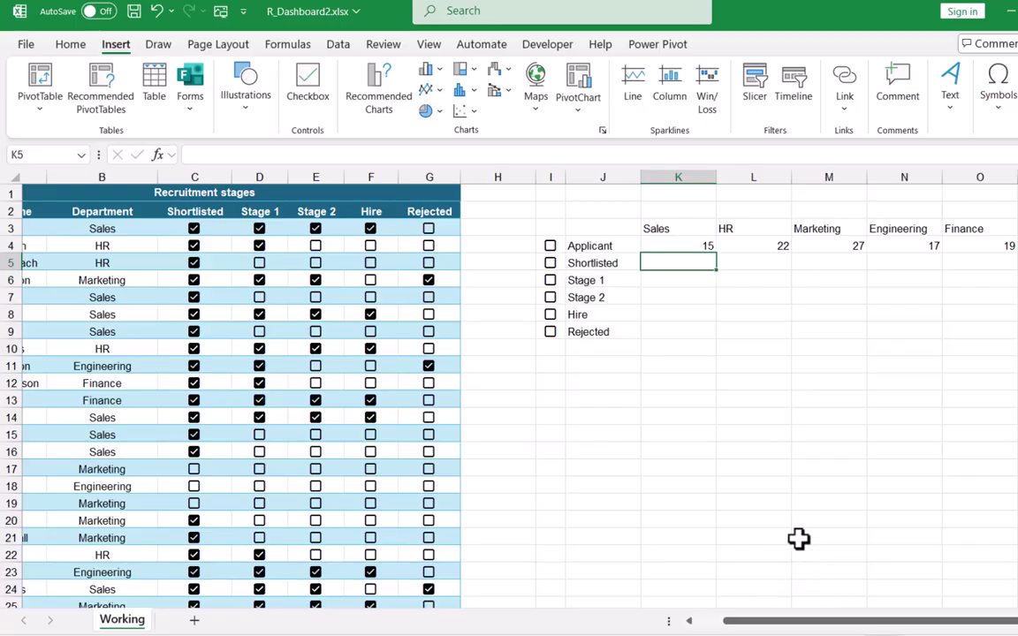
pyautogui.moveTo(689, 169); pyautogui.dragTo(972, 176)
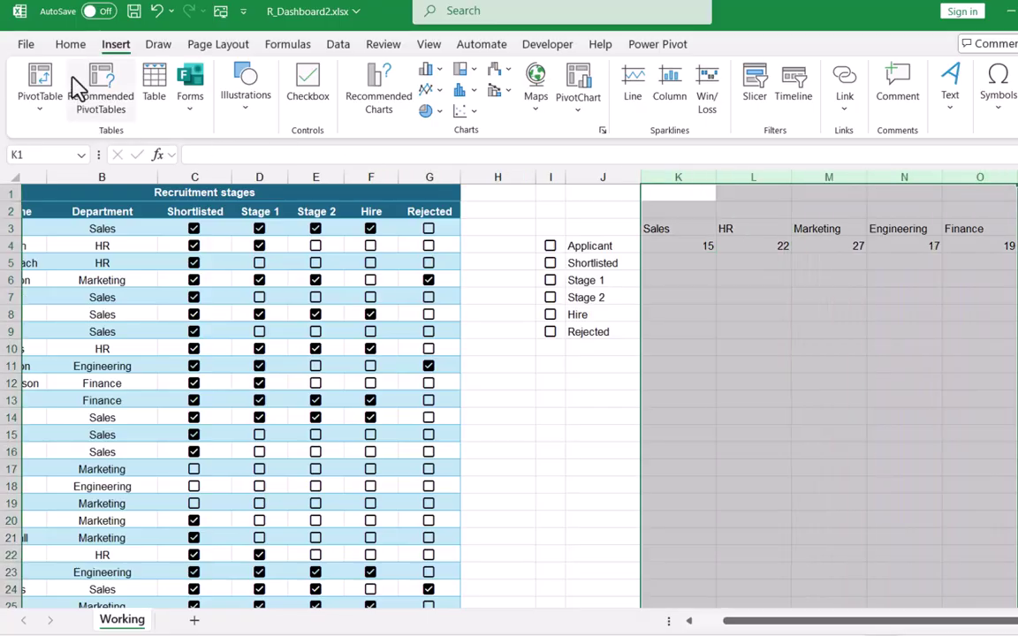
pyautogui.click(70, 45)
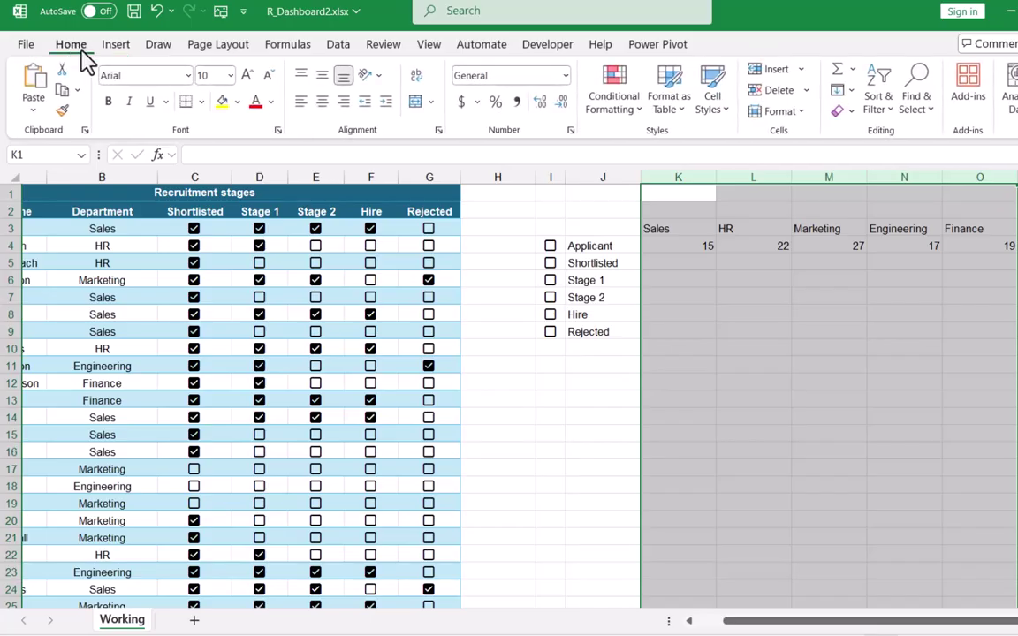
pyautogui.click(324, 101)
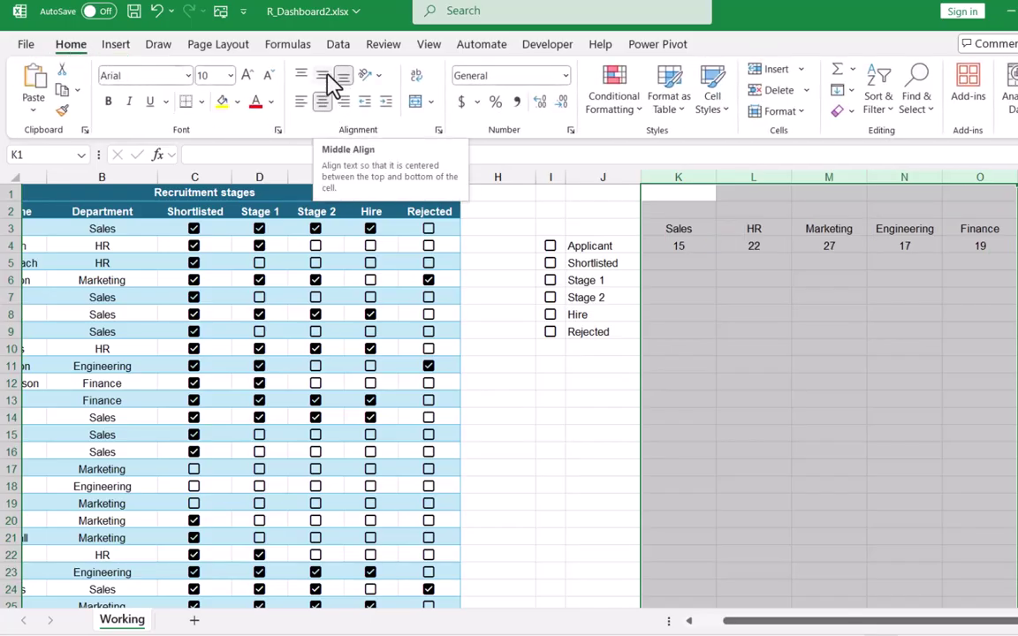
pyautogui.click(327, 76)
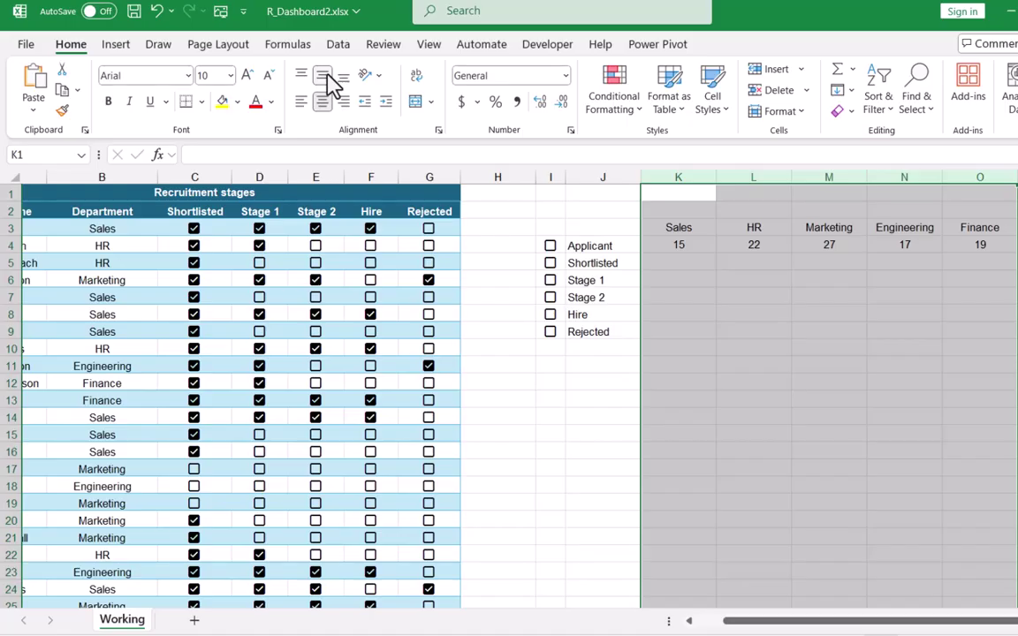
# Toggle the Applicant checkbox in I4 on and off to test whether the counts in K4:O4 respond.
pyautogui.click(664, 246)
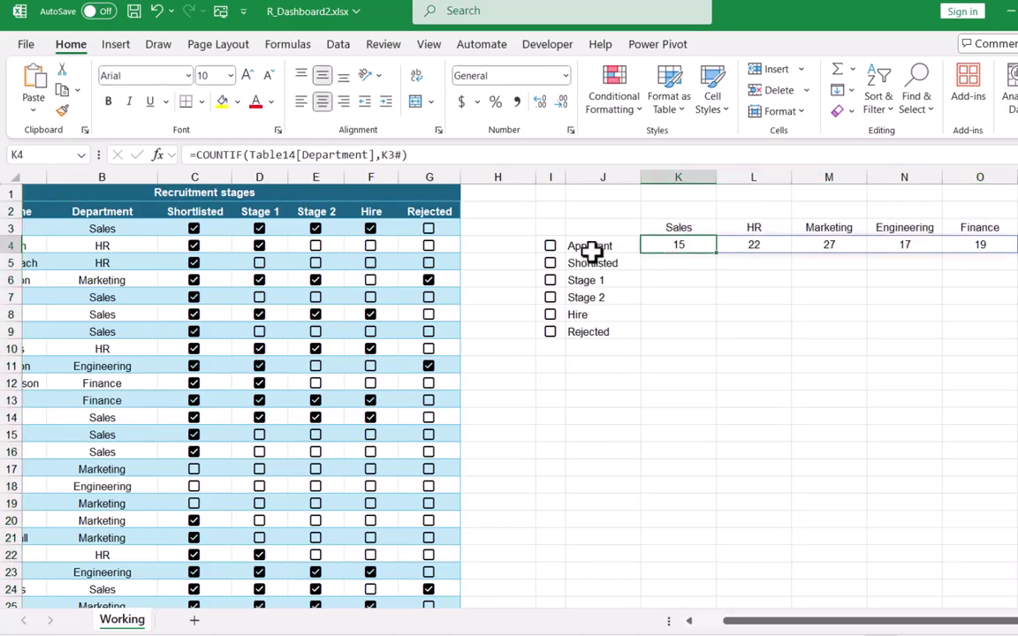
pyautogui.click(549, 246)
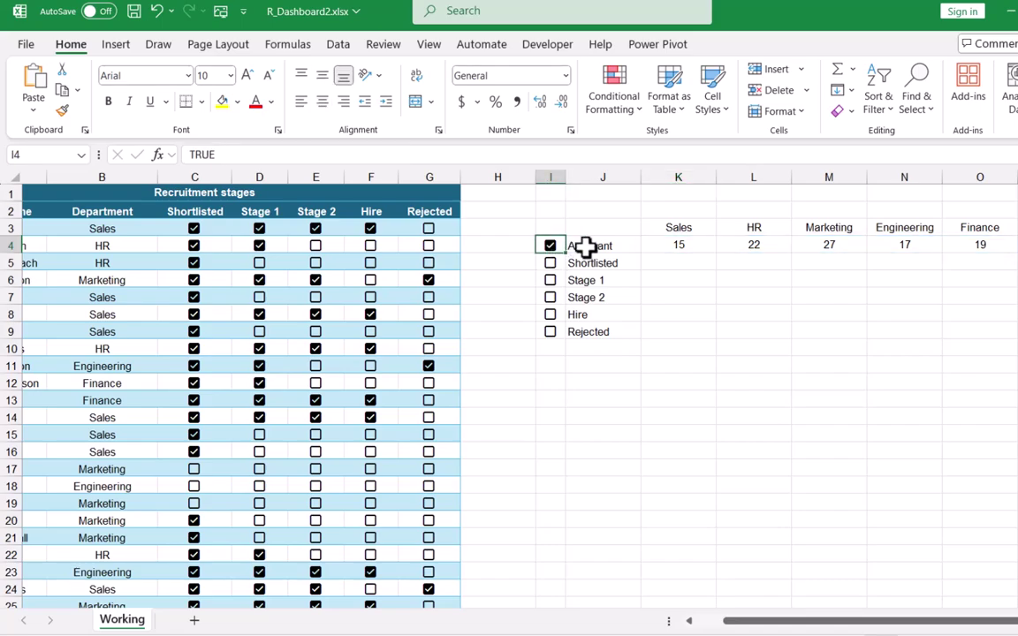
pyautogui.moveTo(679, 246); pyautogui.dragTo(976, 247)
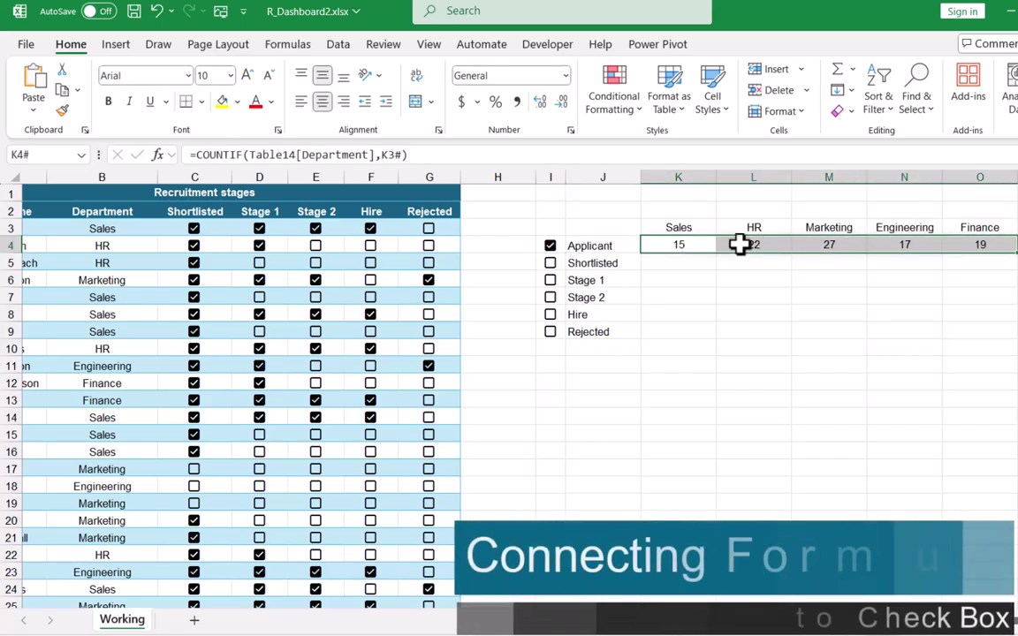
pyautogui.click(551, 247)
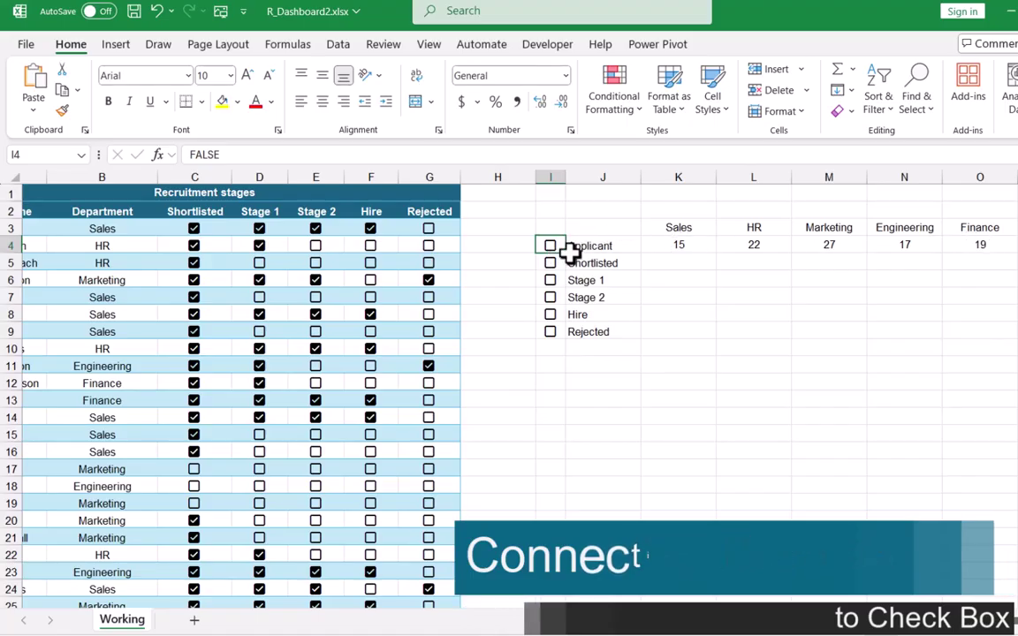
# Link the K4 counts to the checkbox with =IF(I4,COUNTIF(Table14[Department],K3#),""), and test it, leaving the Applicant checkbox ticked.
pyautogui.click(691, 248)
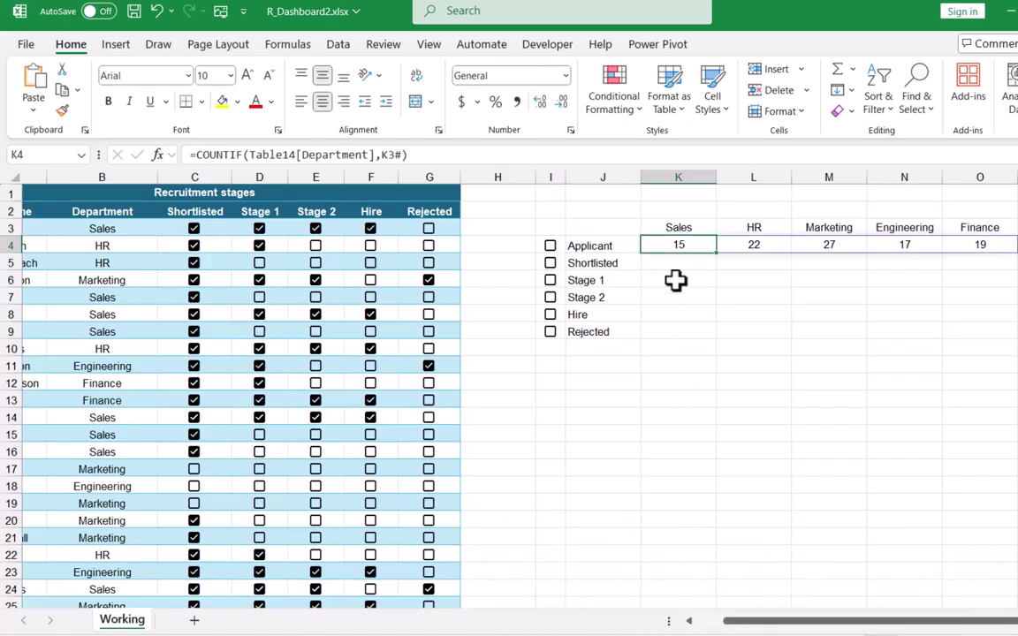
pyautogui.click(196, 154)
pyautogui.write('IF(')
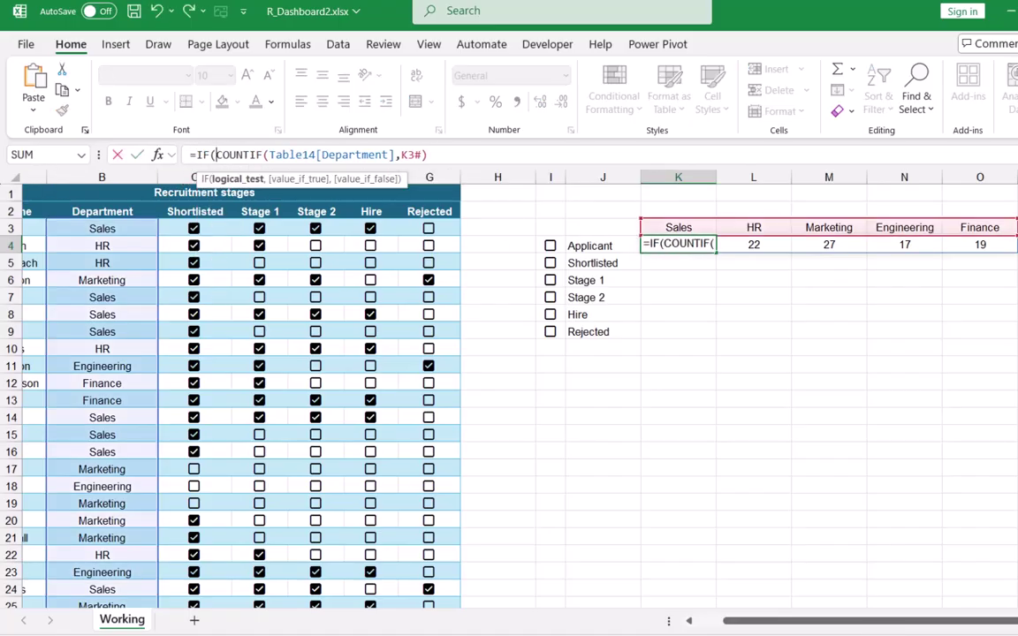
pyautogui.click(563, 247)
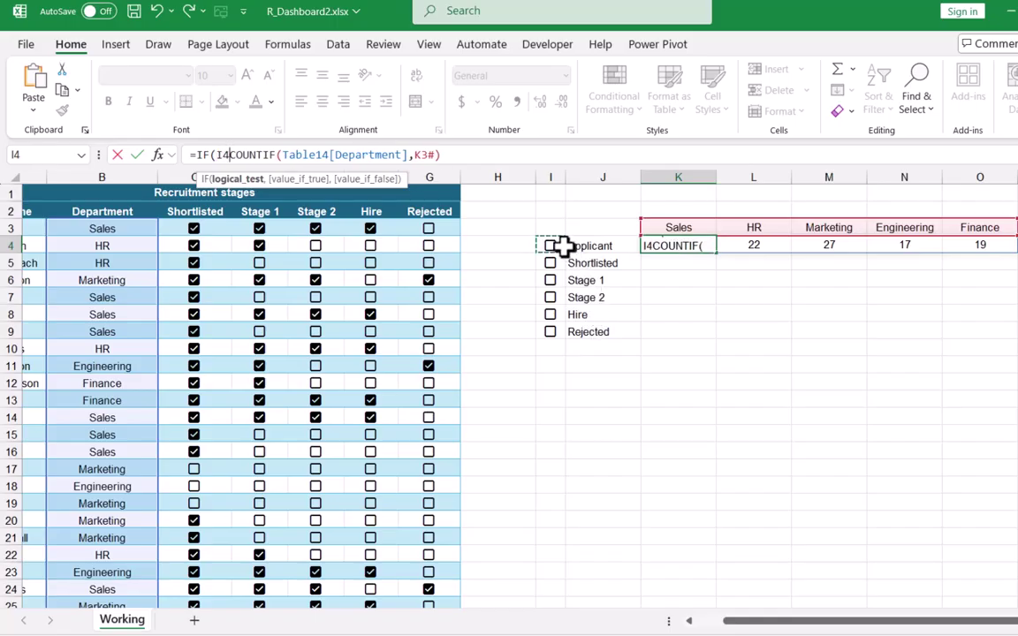
pyautogui.write(',')
pyautogui.moveTo(236, 154); pyautogui.dragTo(475, 152)
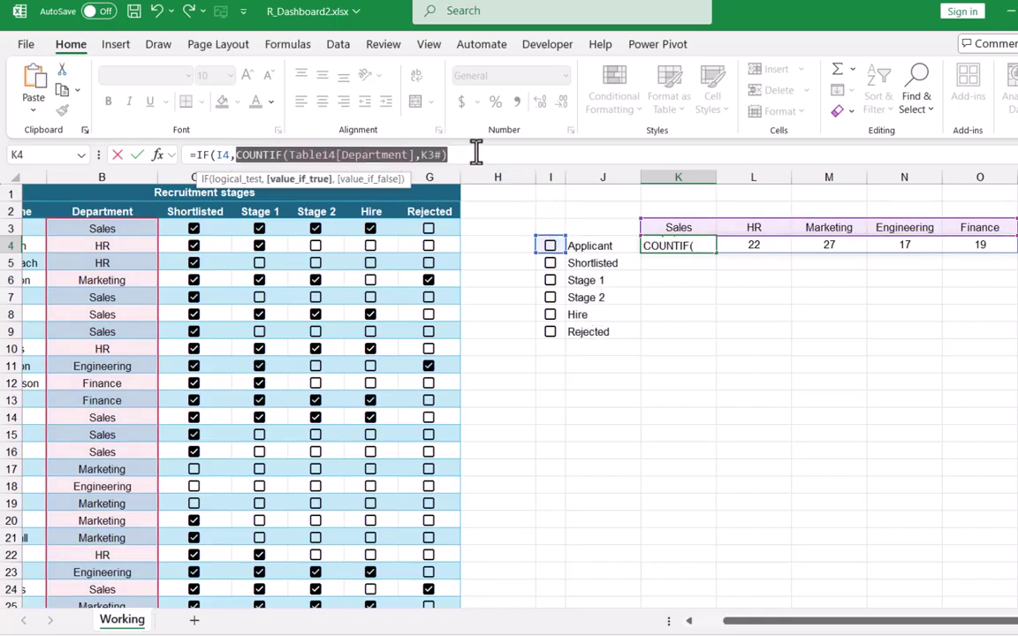
pyautogui.click(476, 152)
pyautogui.write(',')
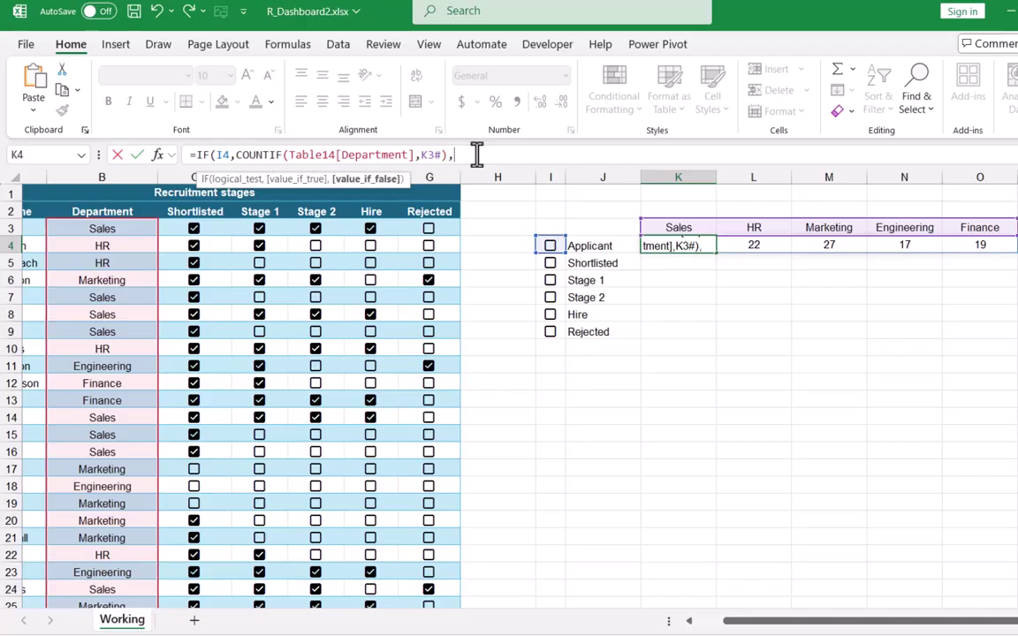
pyautogui.write('"")')
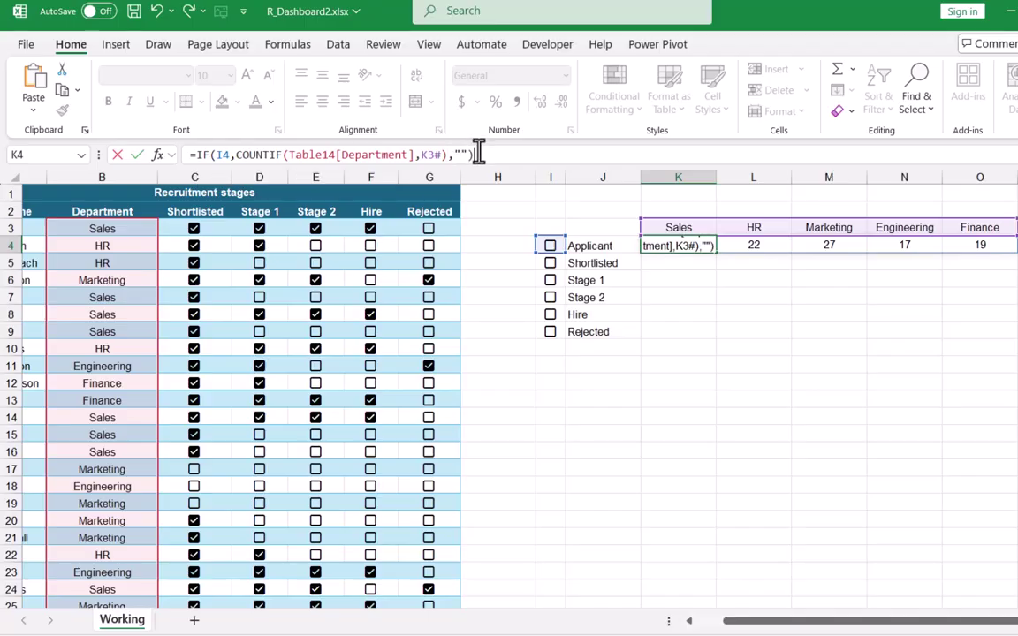
pyautogui.press('Return')
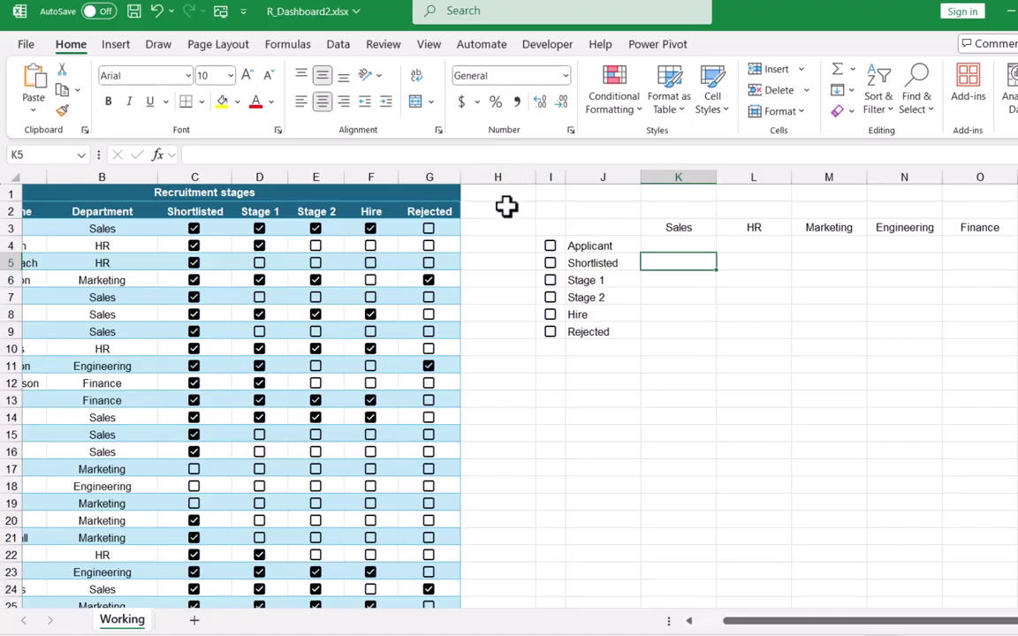
pyautogui.click(550, 247)
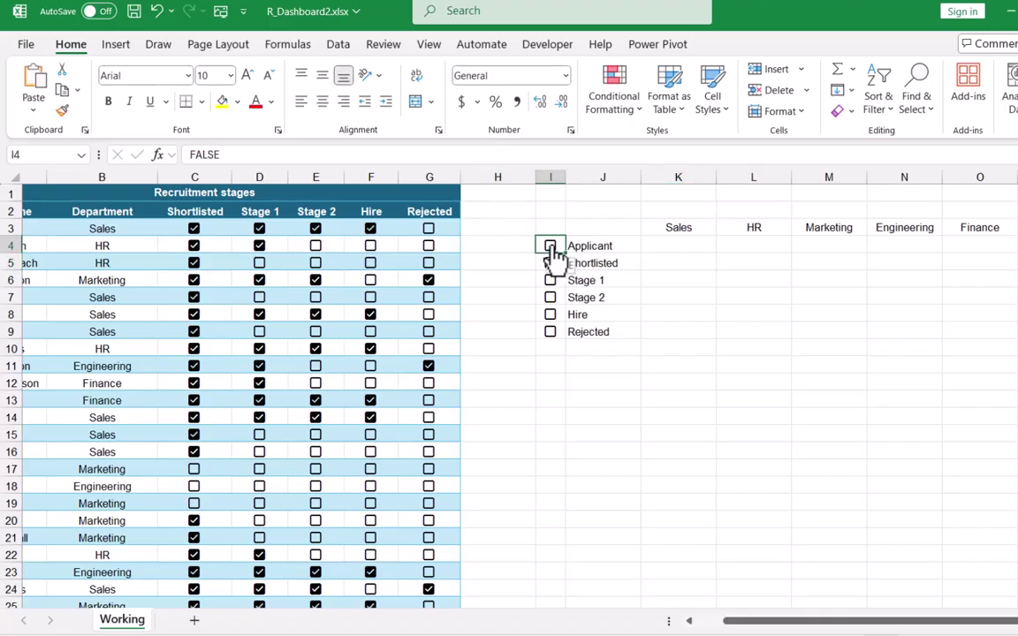
pyautogui.click(549, 246)
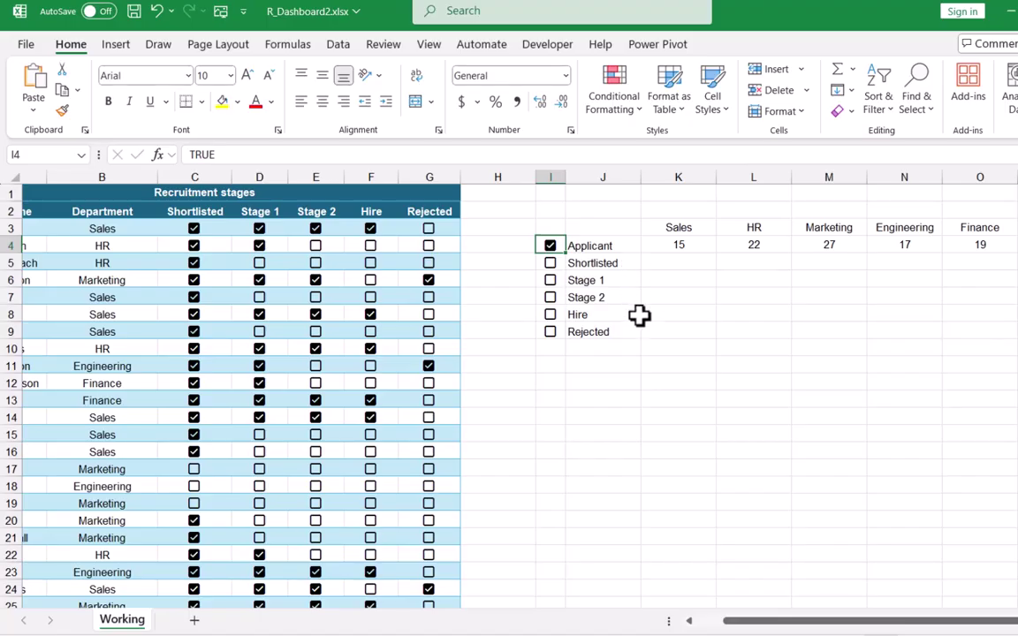
# Count the shortlisted applicants per department in K5 with =COUNTIFS(Table14[Department],K3#,Table14[Shortlisted],TRUE).
pyautogui.click(670, 264)
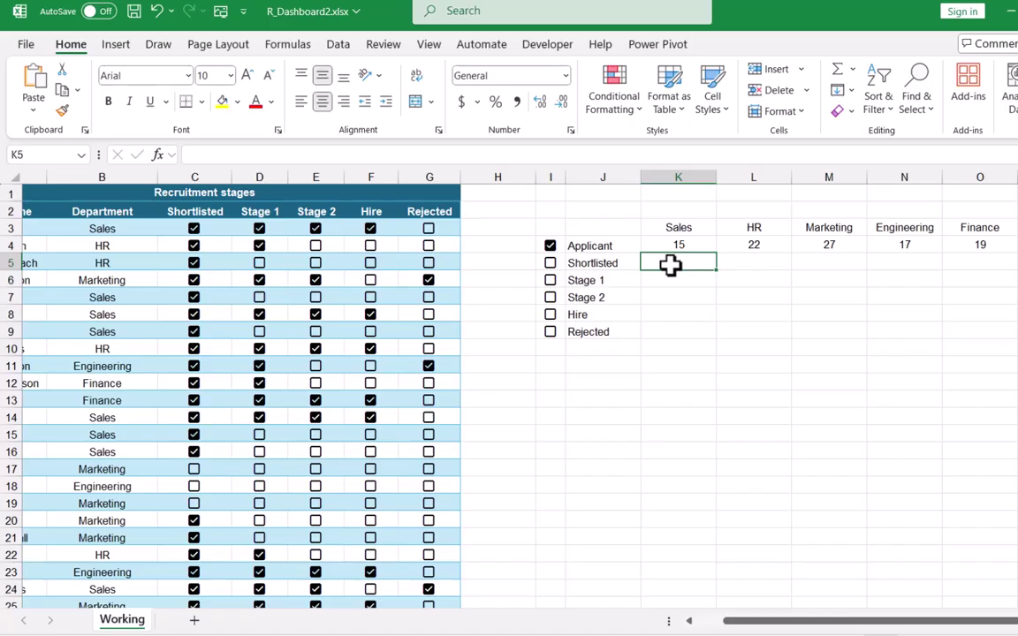
pyautogui.write('=COUNTIFS(')
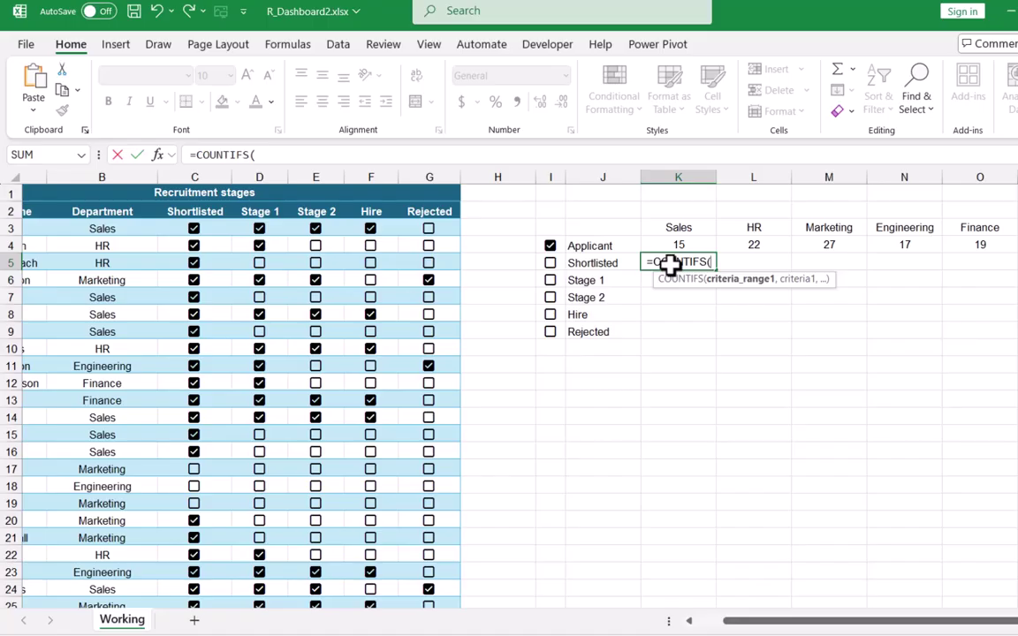
pyautogui.click(91, 195)
pyautogui.write(',')
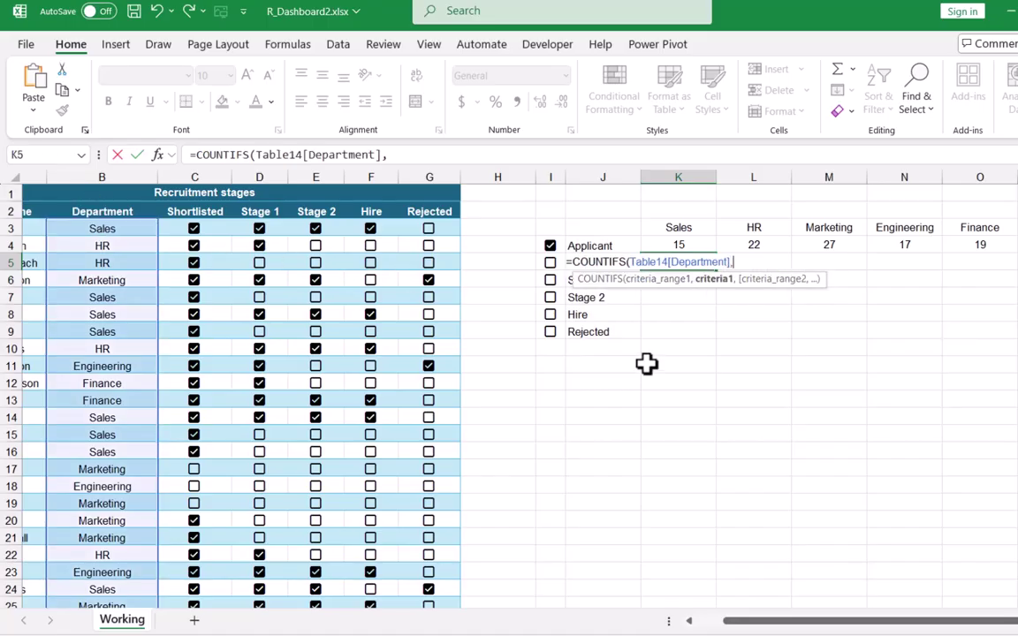
pyautogui.click(677, 226)
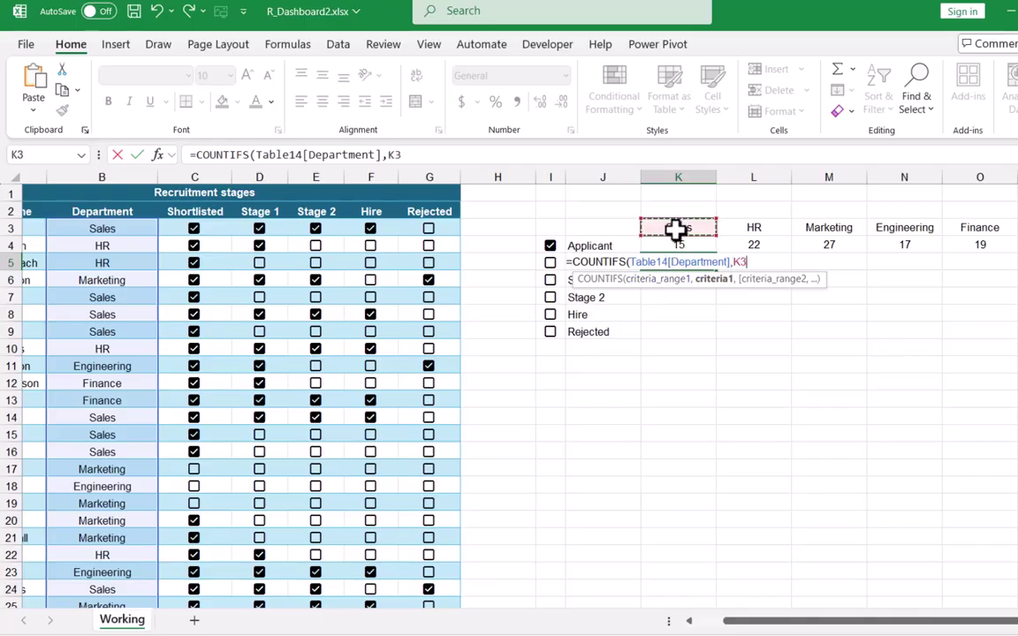
pyautogui.write('#')
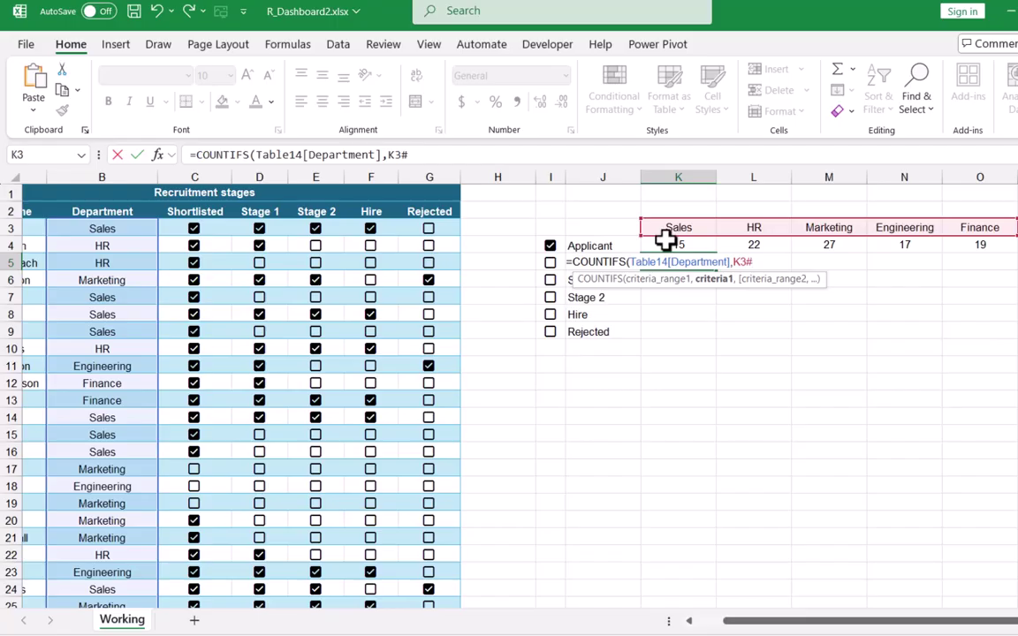
pyautogui.write(',')
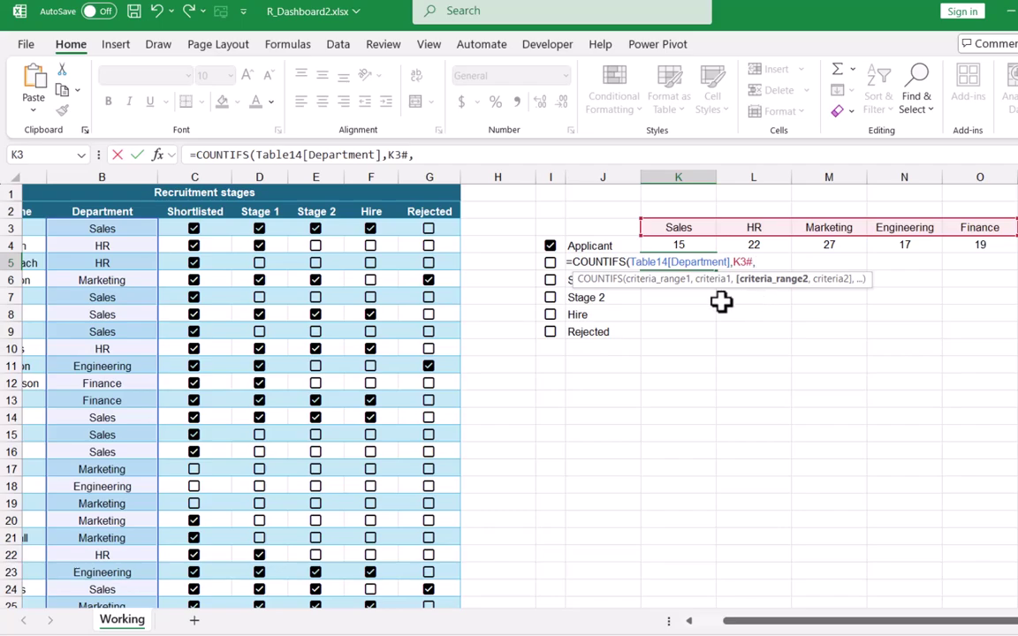
pyautogui.click(211, 194)
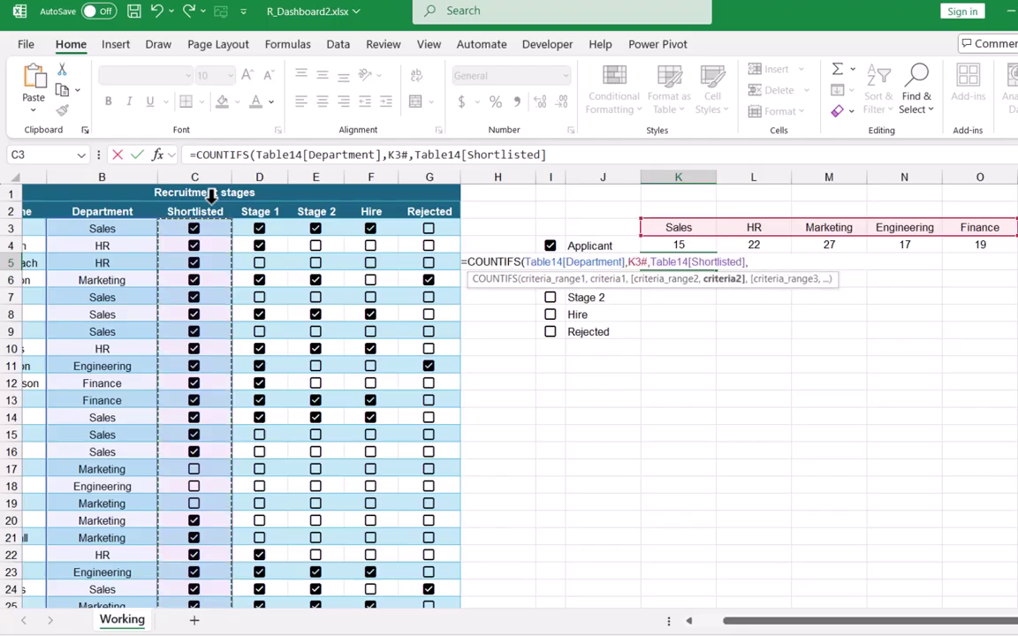
pyautogui.write(',T')
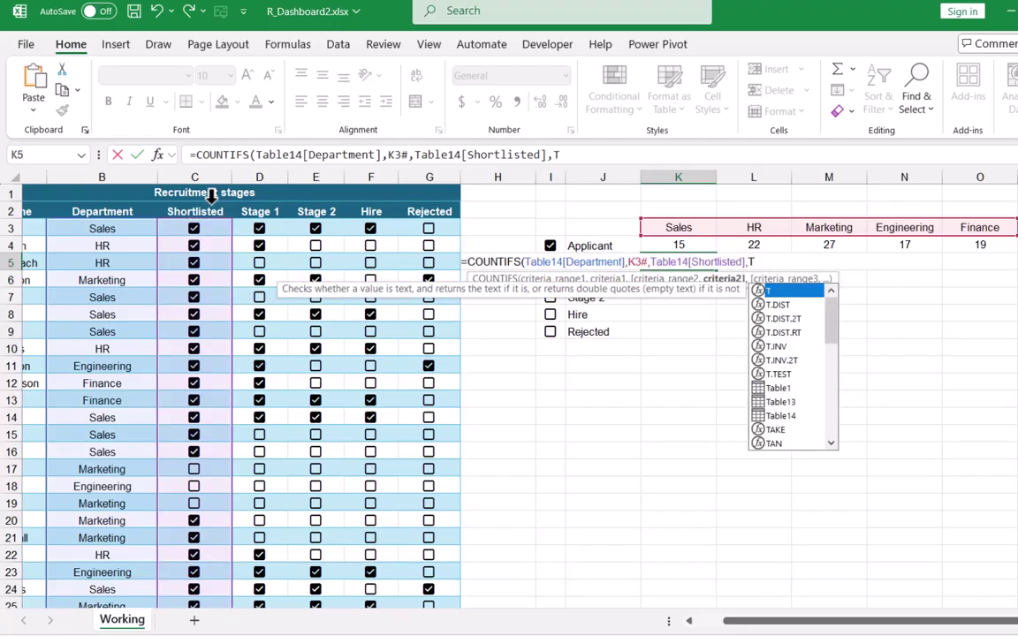
pyautogui.write('RUE)')
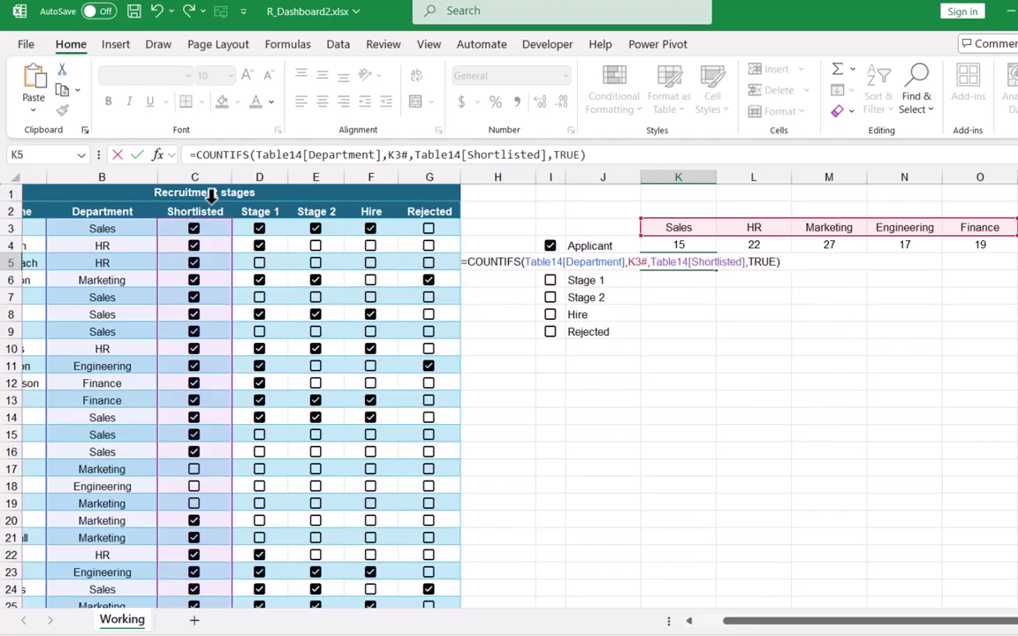
pyautogui.press('Return')
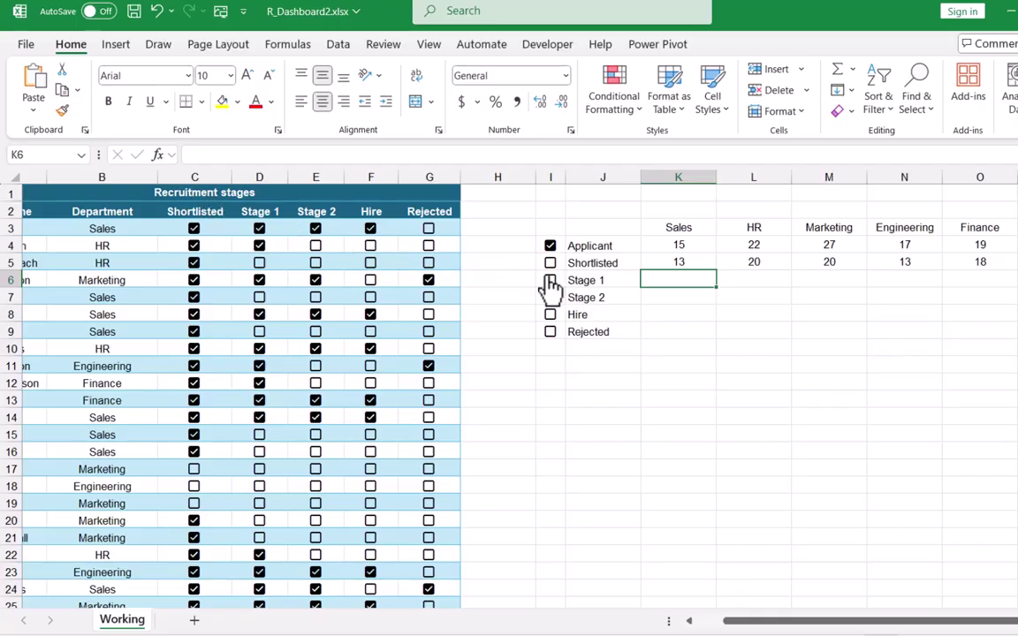
# Toggle the Shortlisted checkbox in I5 to test whether the counts in K5:O5 respond, leaving it ticked.
pyautogui.click(658, 263)
pyautogui.click(556, 268)
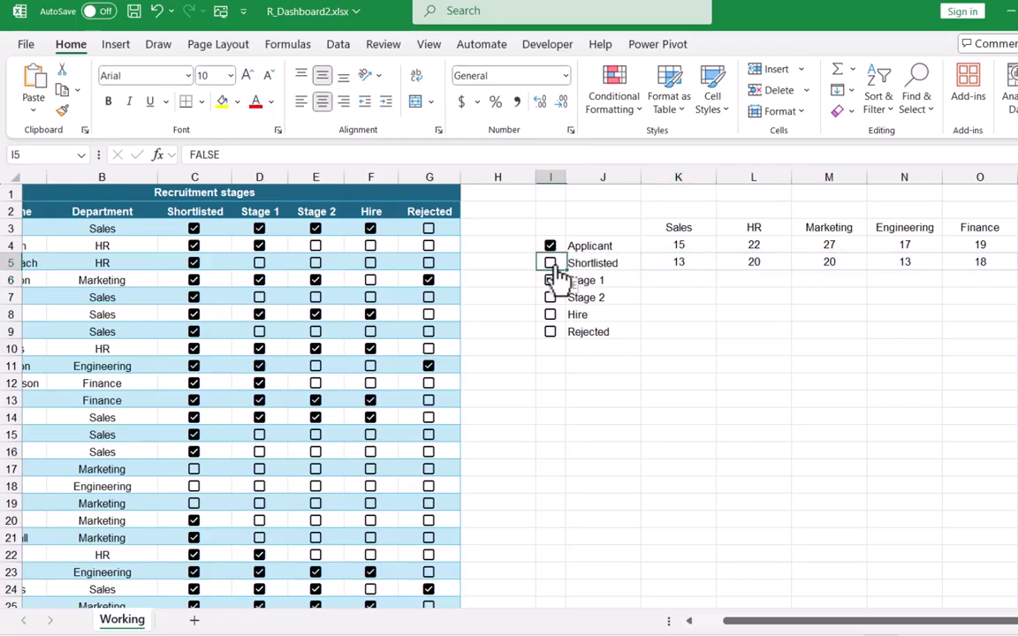
pyautogui.click(551, 264)
# Link the K5 counts to the Shortlisted checkbox with =IF(I5,COUNTIFS(Table14[Department],K3#,Table14[Shortlisted],TRUE),"").
pyautogui.click(675, 262)
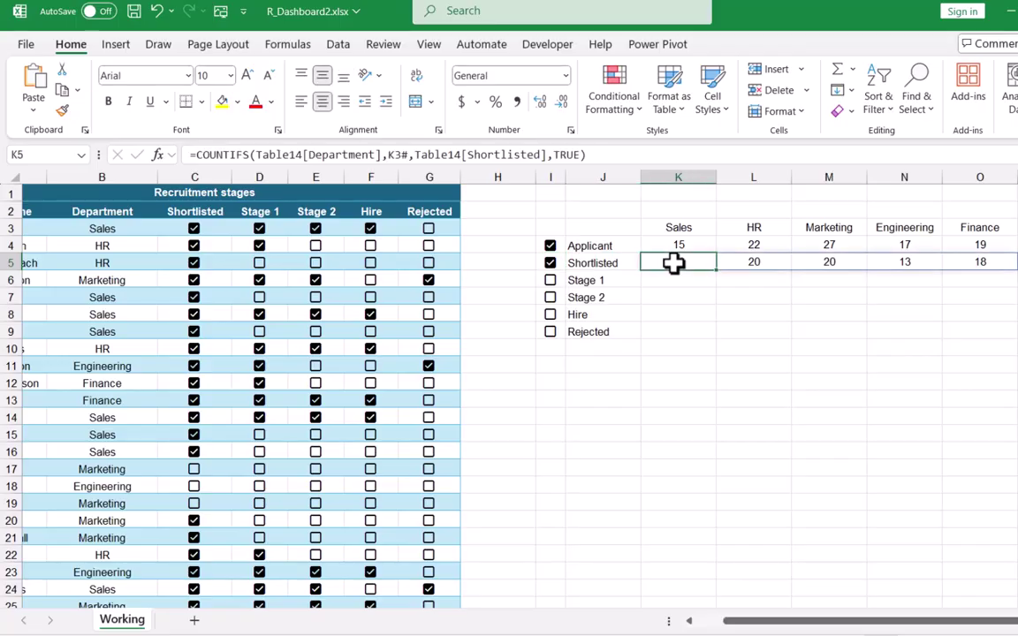
pyautogui.click(198, 155)
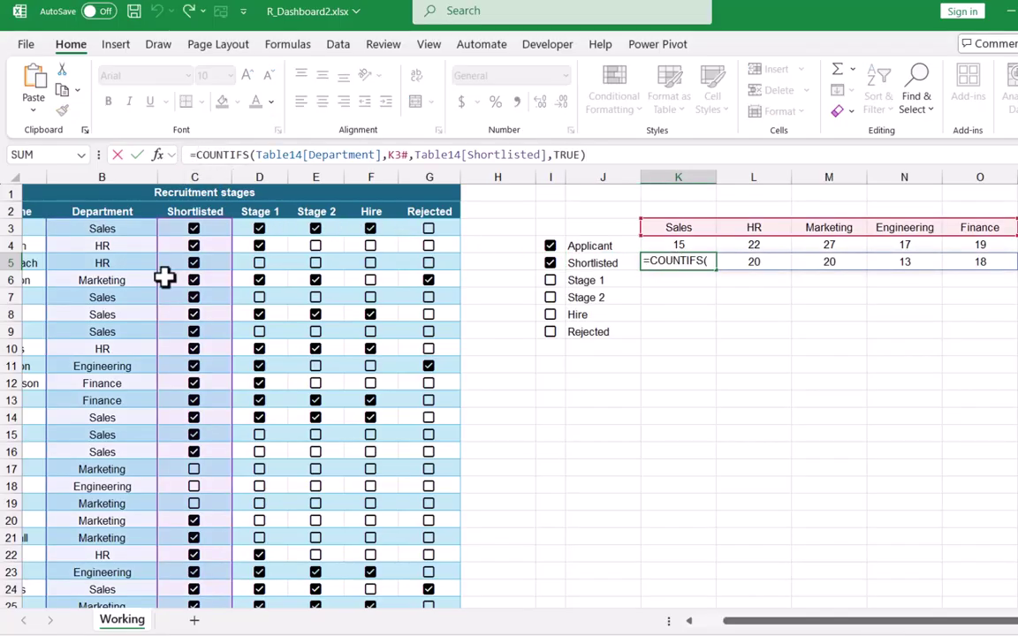
pyautogui.write('IF(')
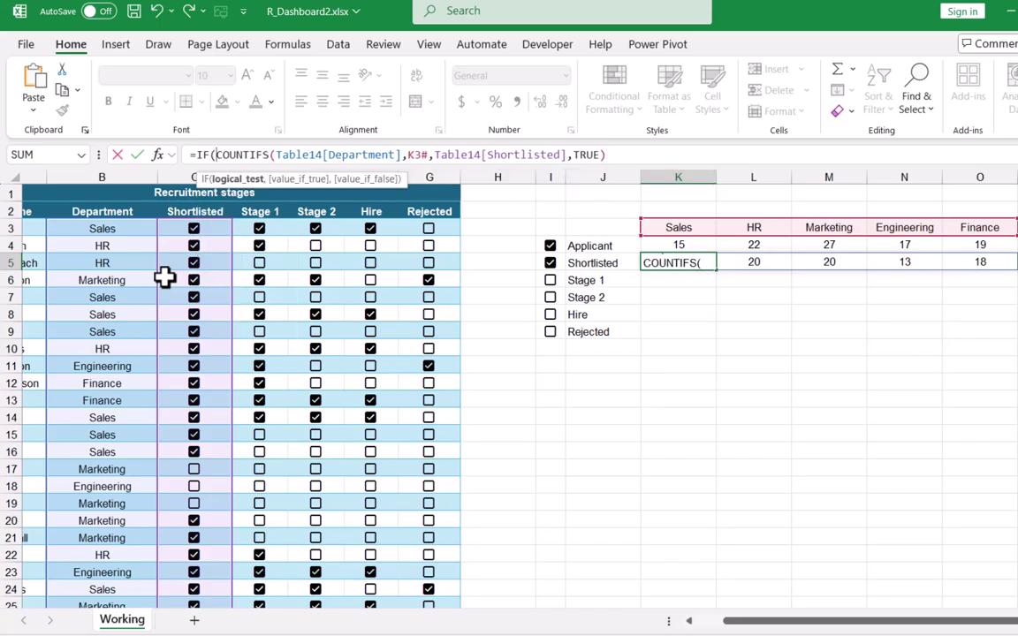
pyautogui.click(555, 264)
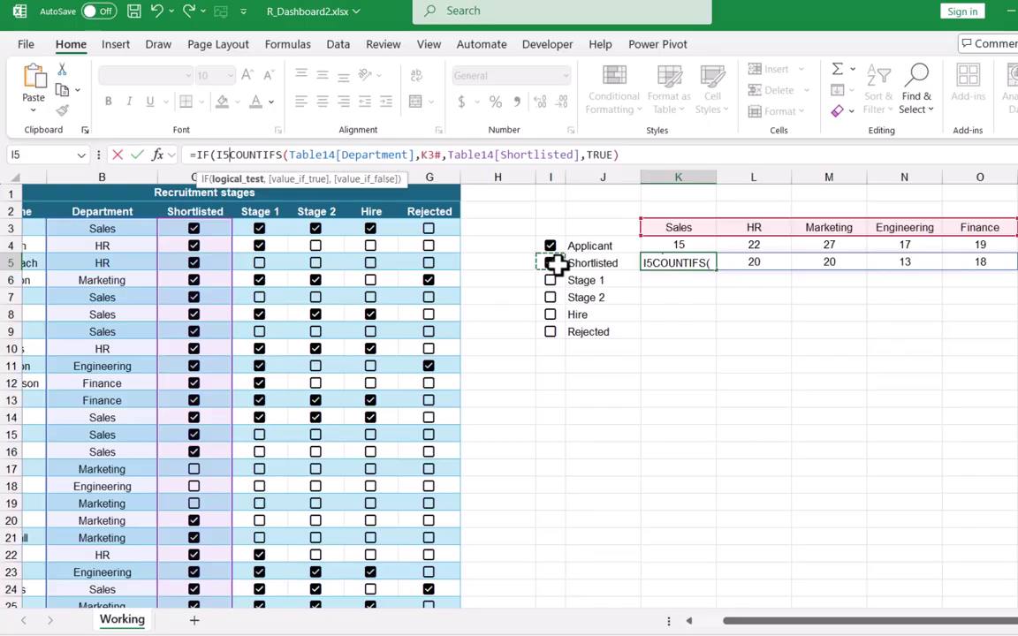
pyautogui.write(',')
pyautogui.moveTo(235, 155); pyautogui.dragTo(661, 158)
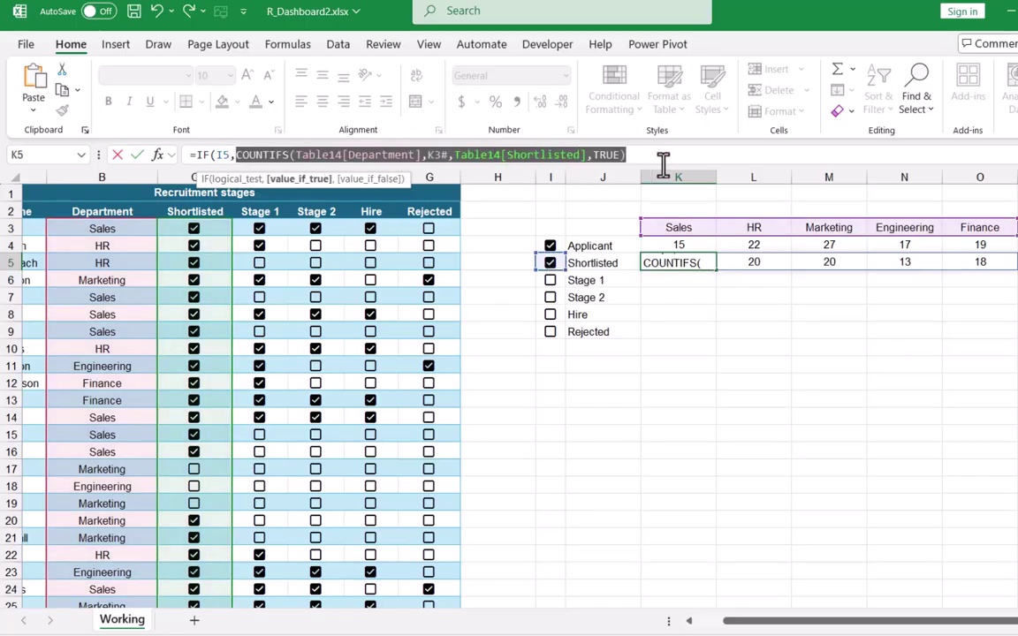
pyautogui.click(650, 156)
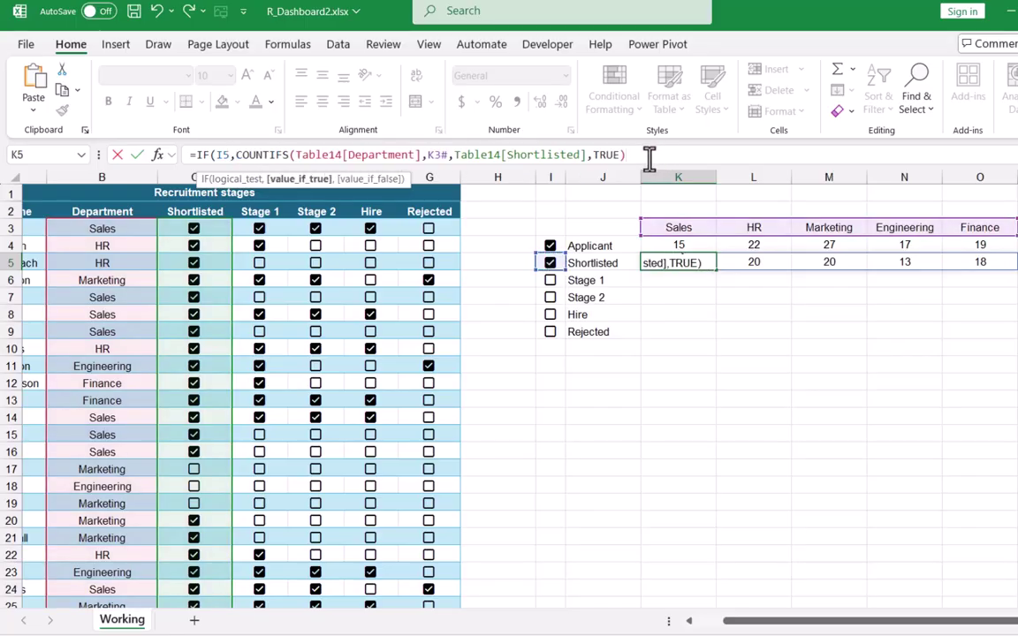
pyautogui.write(',')
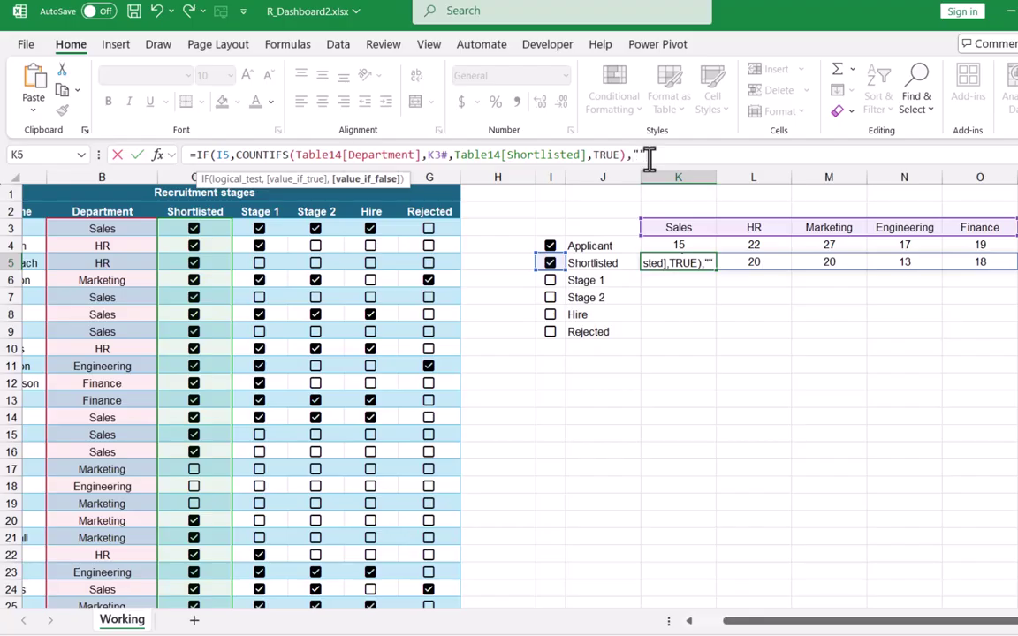
pyautogui.write('"")')
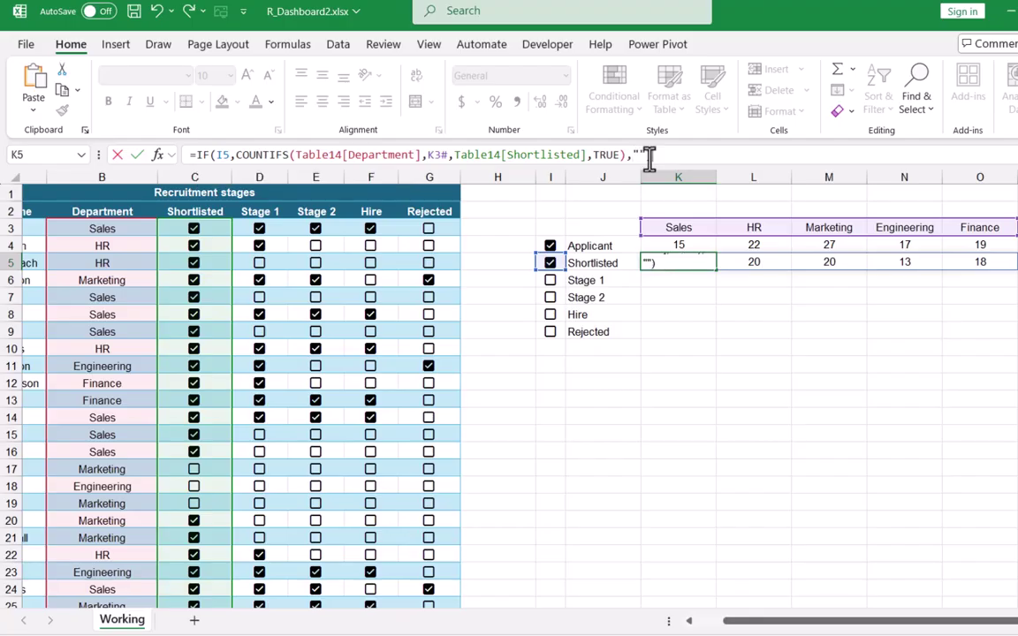
pyautogui.press('Return')
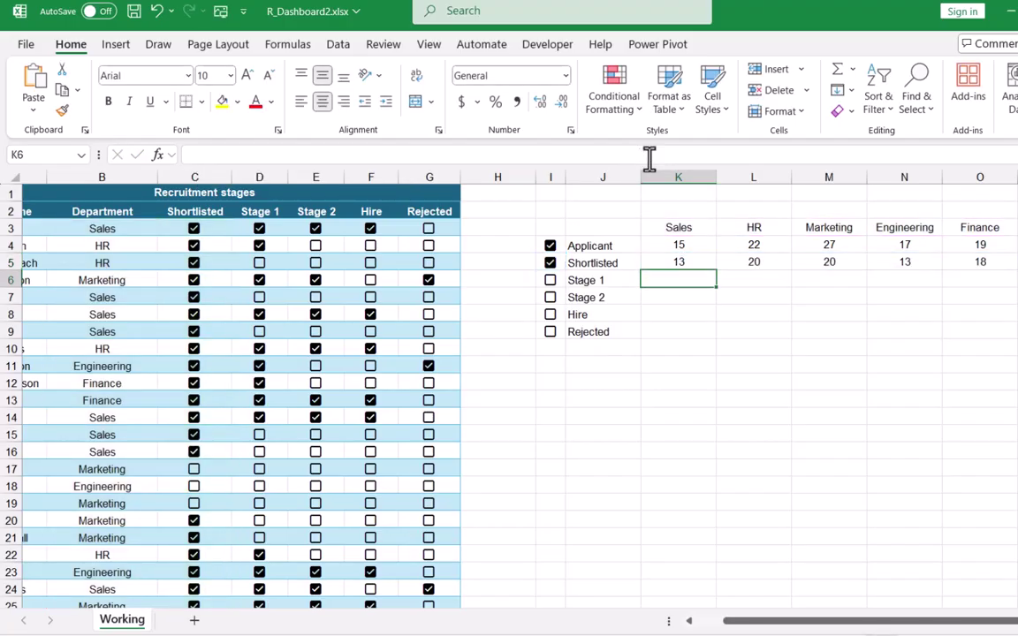
# Test the linked K5:O5 counts by toggling the Shortlisted checkbox off and on, leaving it ticked.
pyautogui.click(550, 266)
pyautogui.click(551, 265)
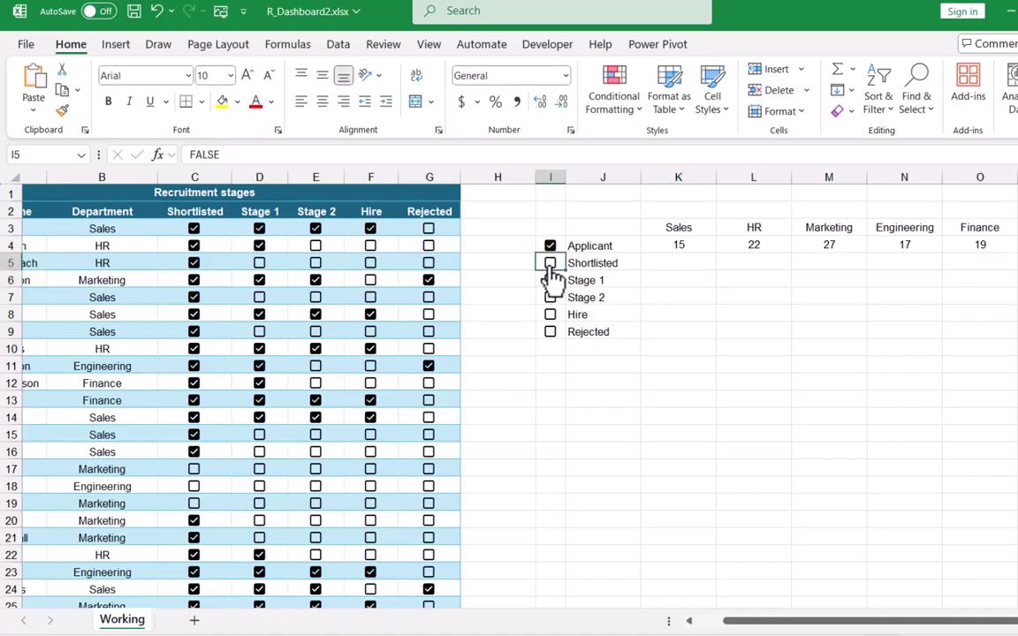
pyautogui.click(550, 265)
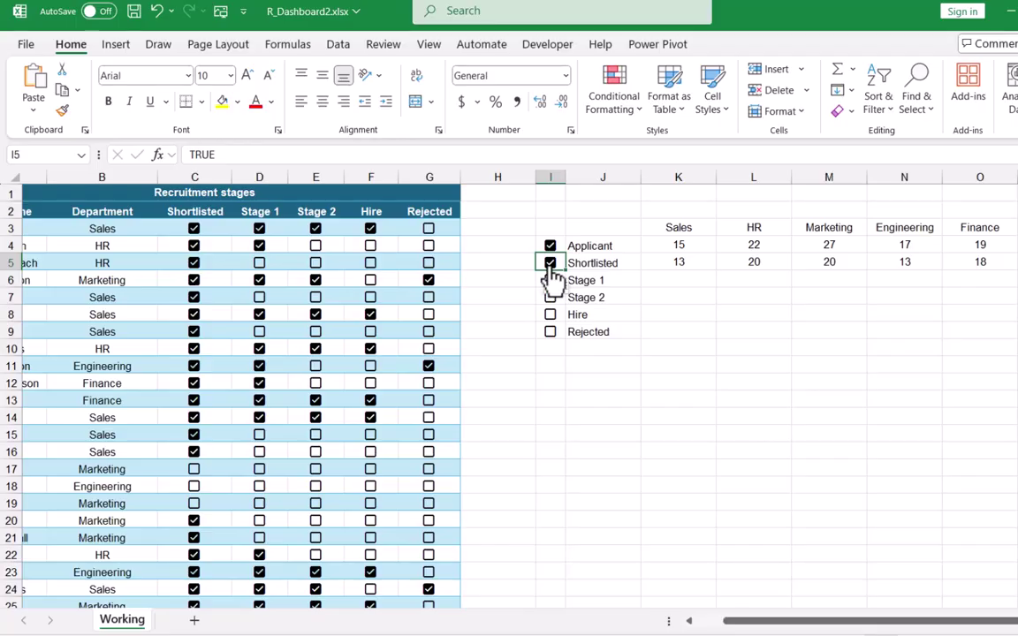
# Make the department reference in the K5 formula absolute as $K$3# and fill the formula down through K9.
pyautogui.click(676, 280)
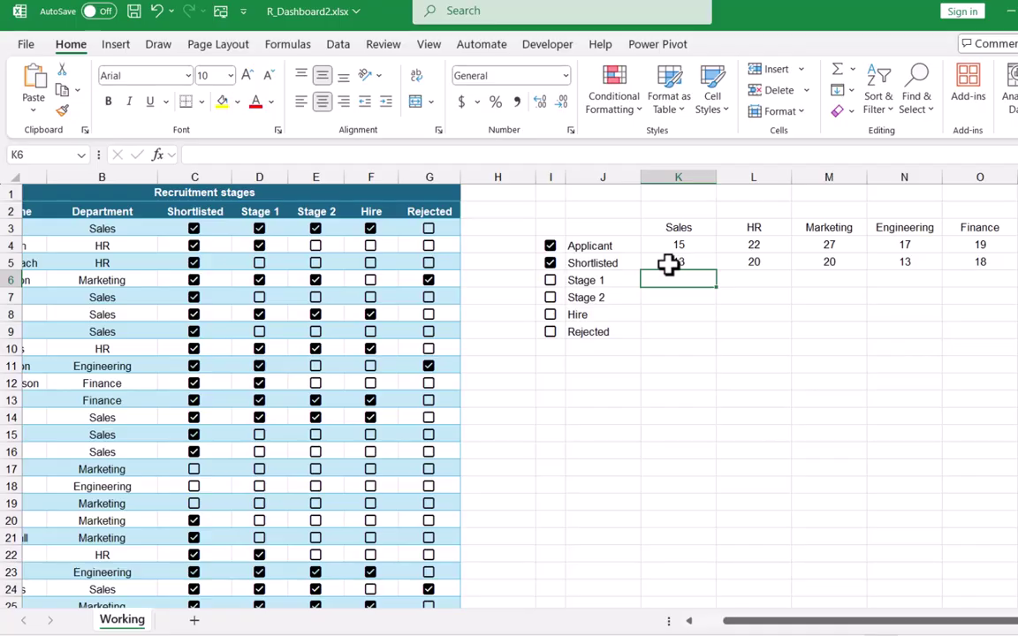
pyautogui.click(669, 263)
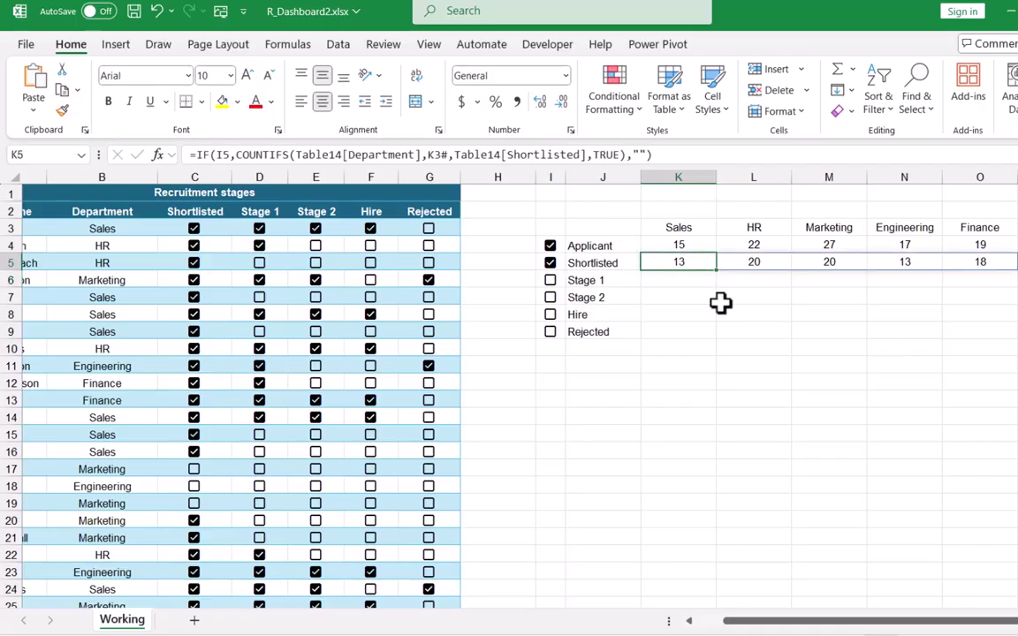
pyautogui.click(440, 155)
pyautogui.click(440, 155)
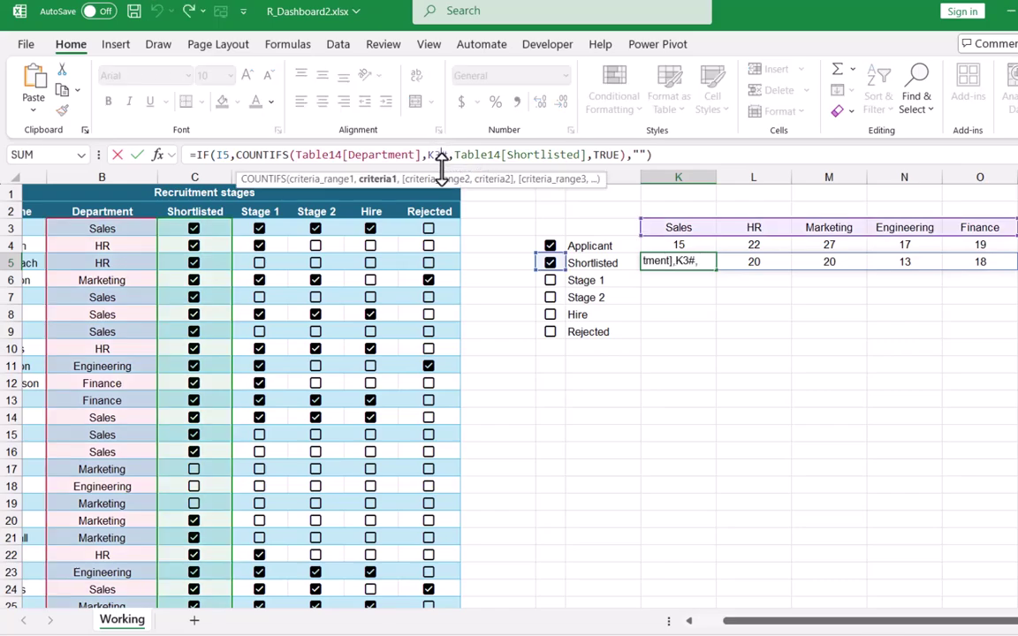
pyautogui.click(445, 180)
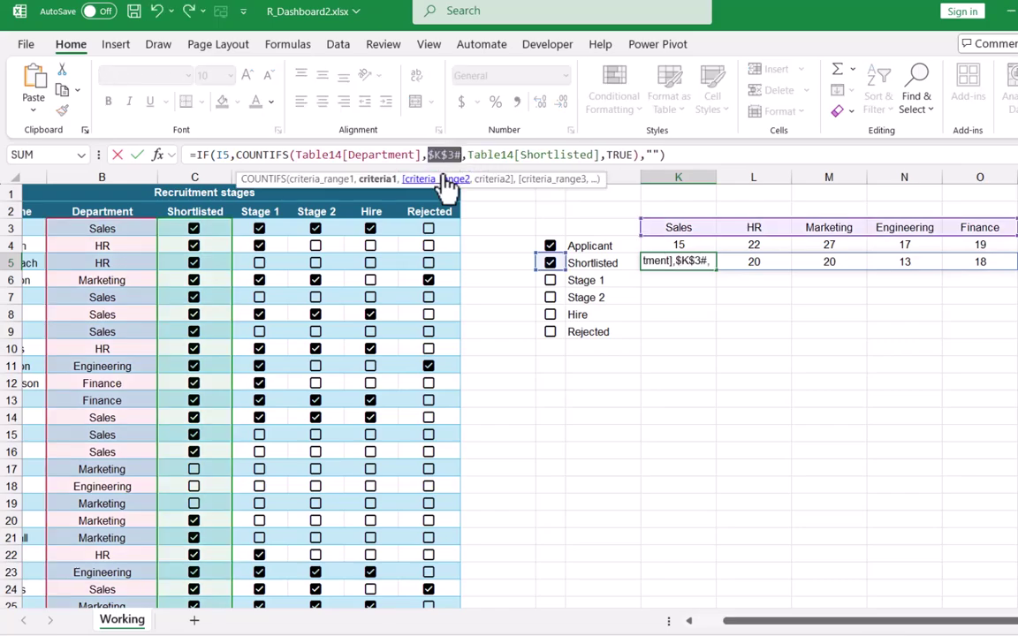
pyautogui.press('Return')
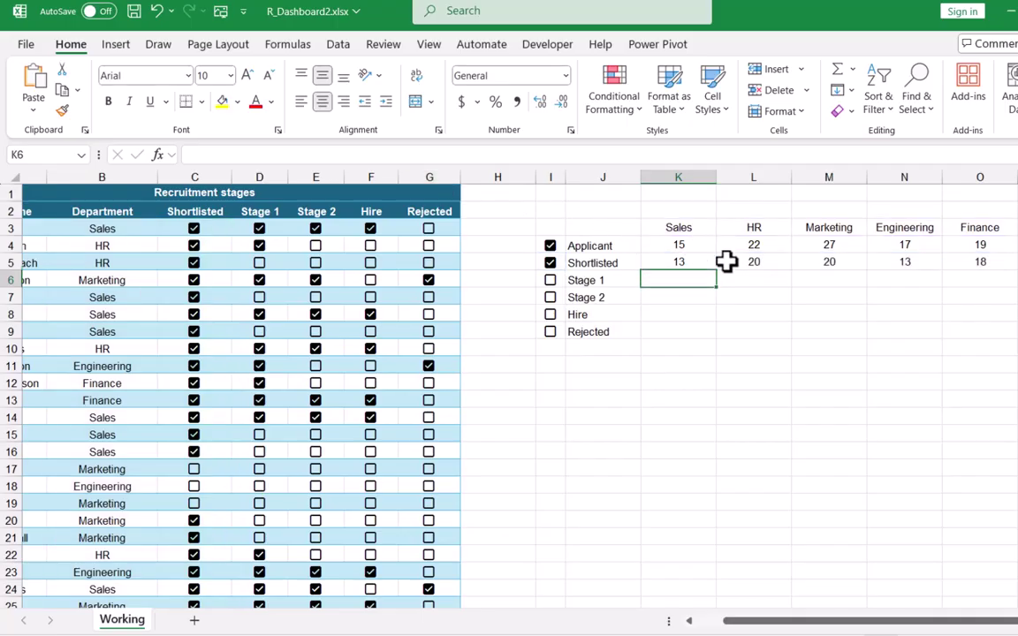
pyautogui.click(711, 262)
pyautogui.moveTo(716, 271); pyautogui.dragTo(719, 337)
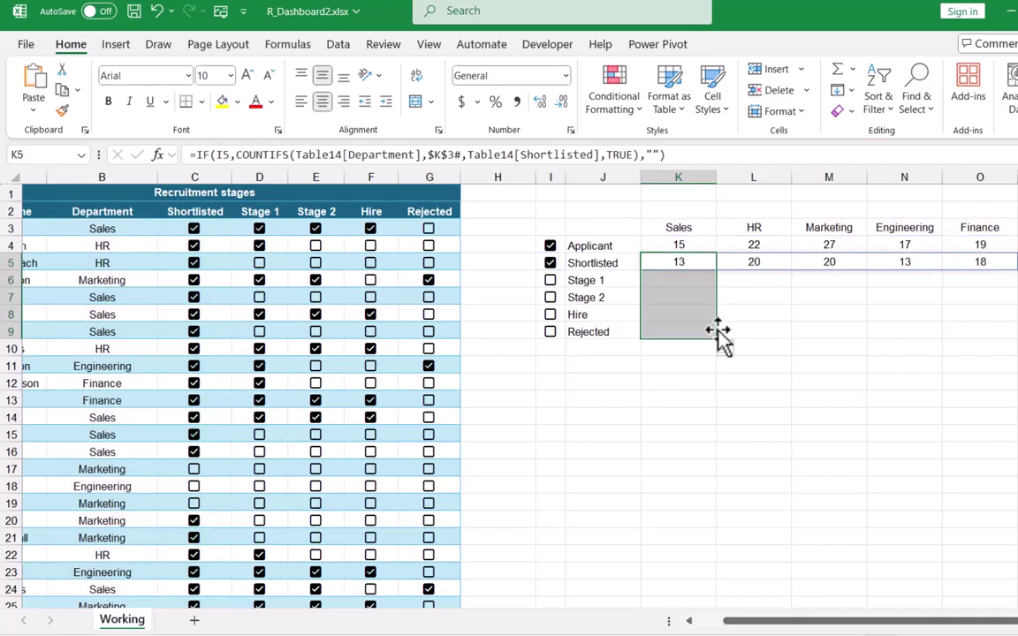
# Tick the Stage 1, Stage 2, Hire and Rejected checkboxes in I6:I9.
pyautogui.click(549, 280)
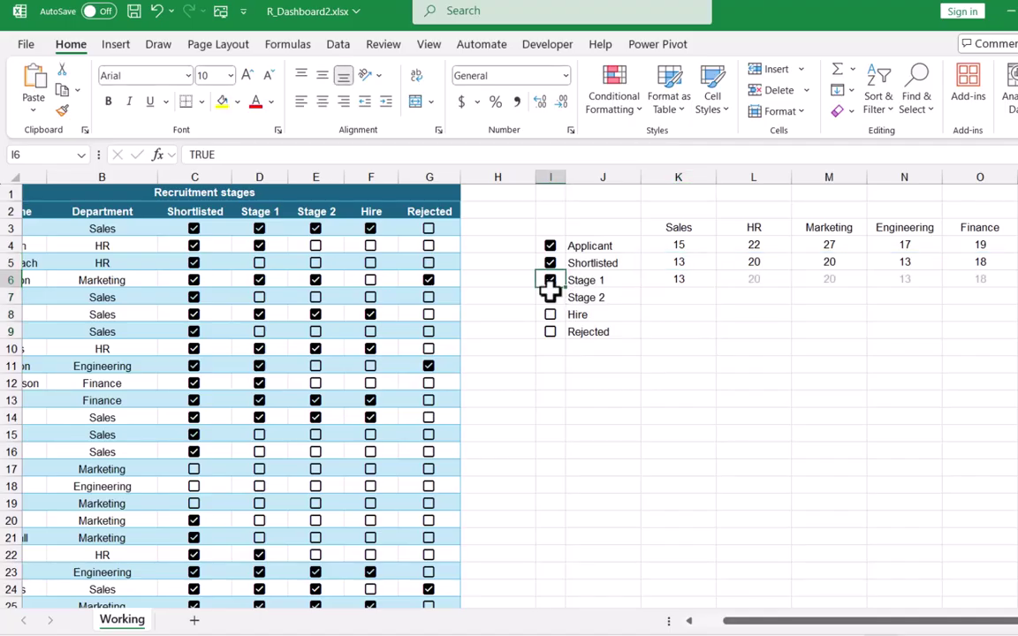
pyautogui.click(550, 297)
pyautogui.click(549, 315)
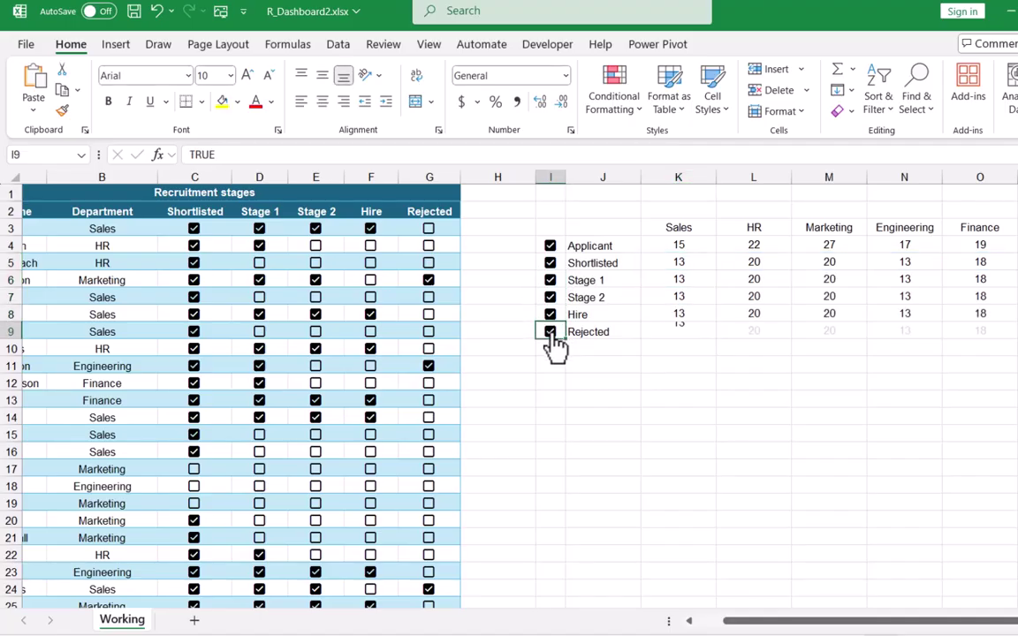
pyautogui.click(550, 333)
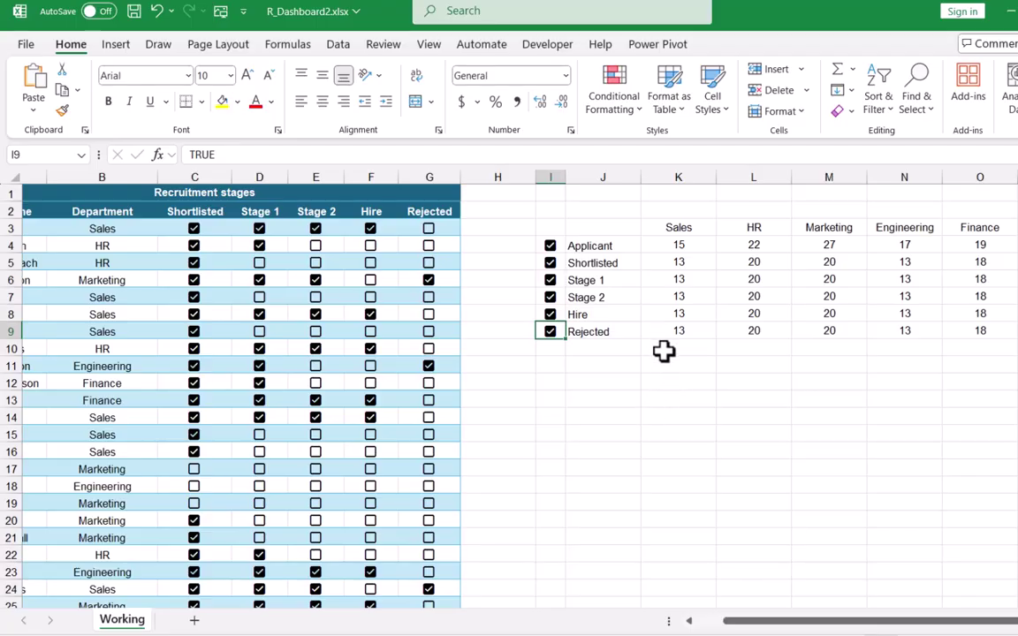
# Change the second criteria range in the K6 formula from Shortlisted to Table14[Stage 1].
pyautogui.click(681, 279)
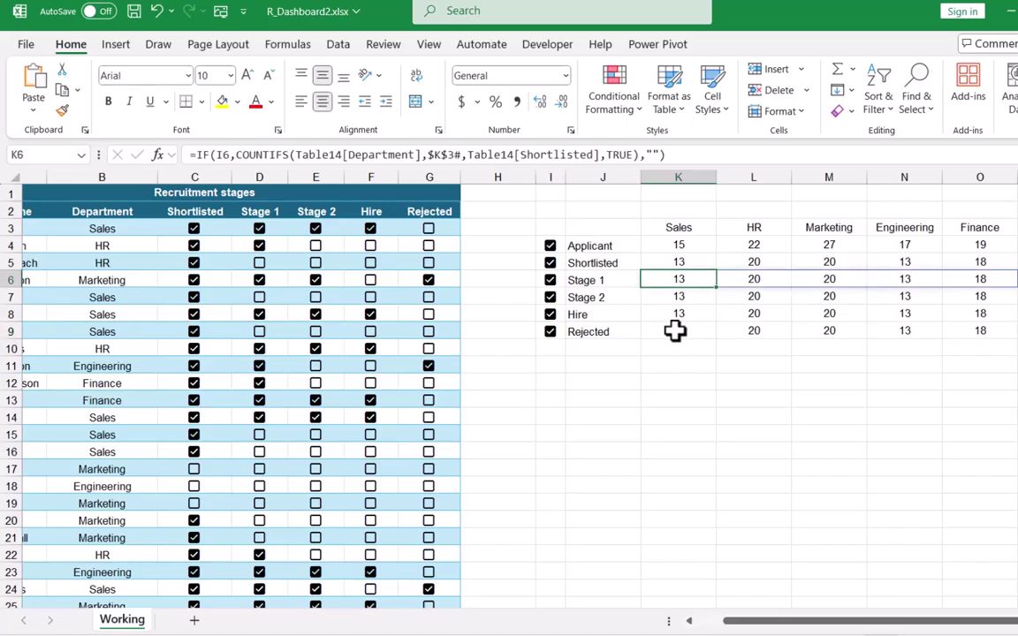
pyautogui.doubleClick(673, 279)
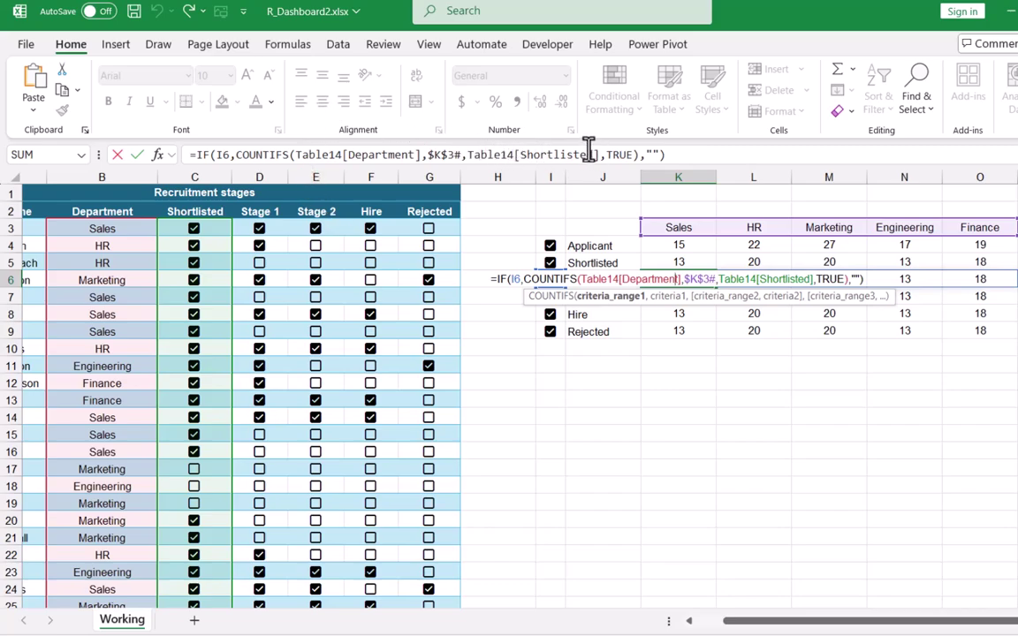
pyautogui.moveTo(594, 154); pyautogui.dragTo(524, 154)
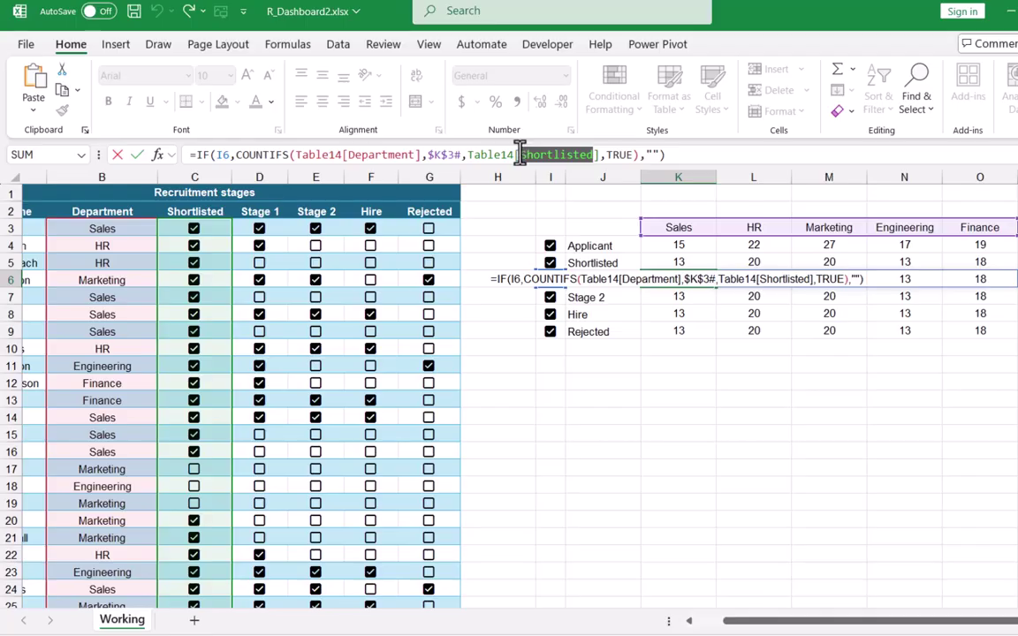
pyautogui.press('BackSpace')
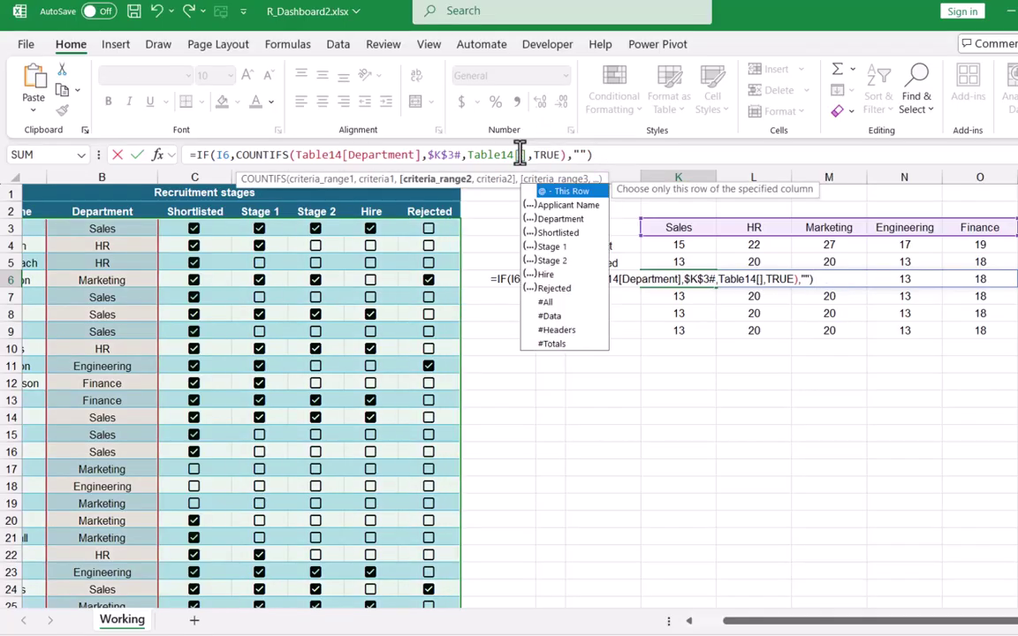
pyautogui.write('St')
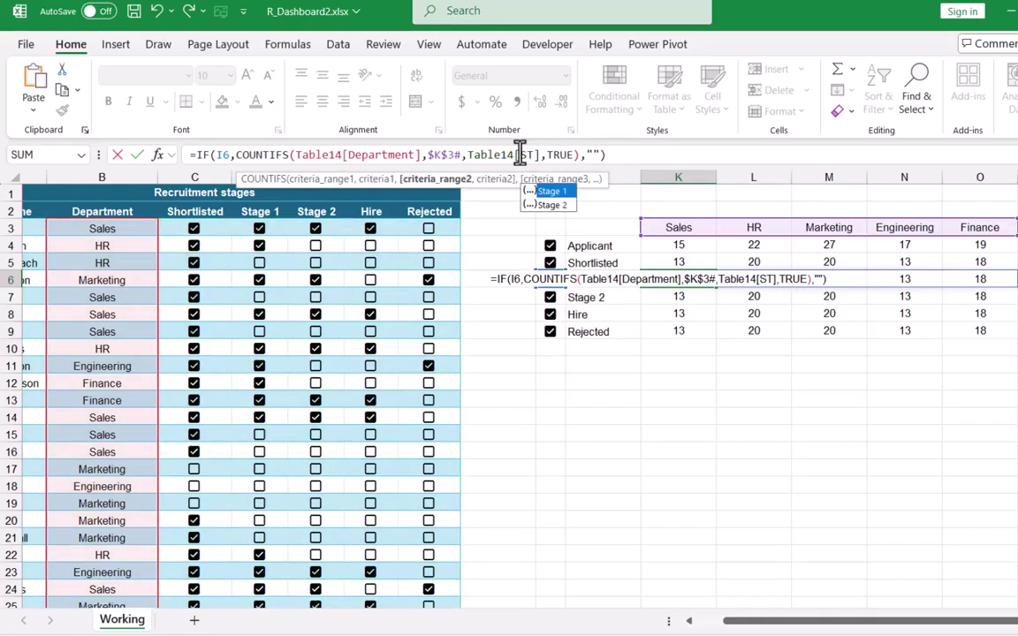
pyautogui.doubleClick(553, 190)
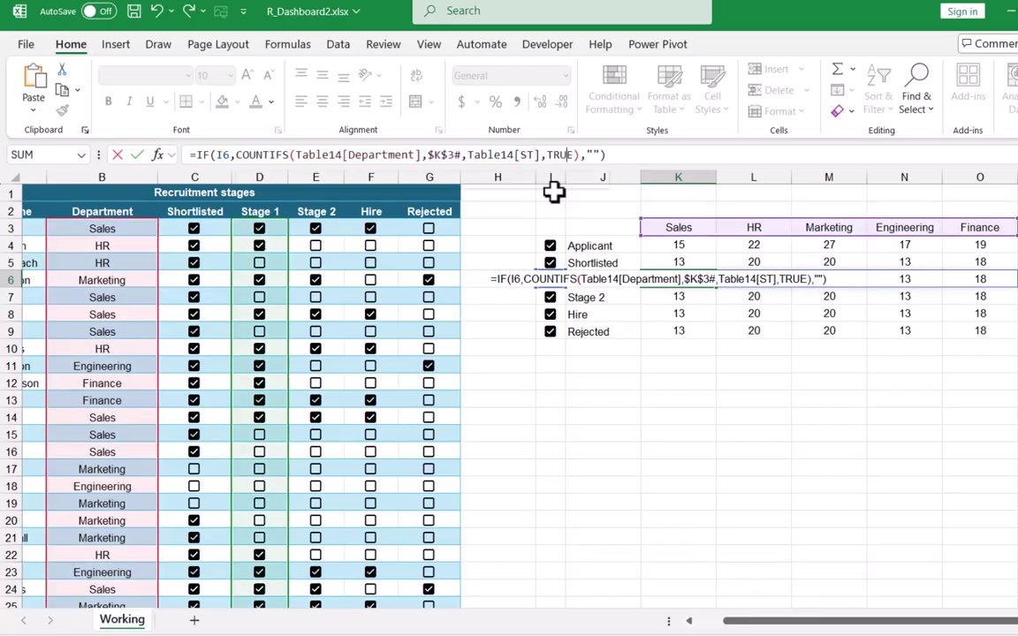
pyautogui.press('Return')
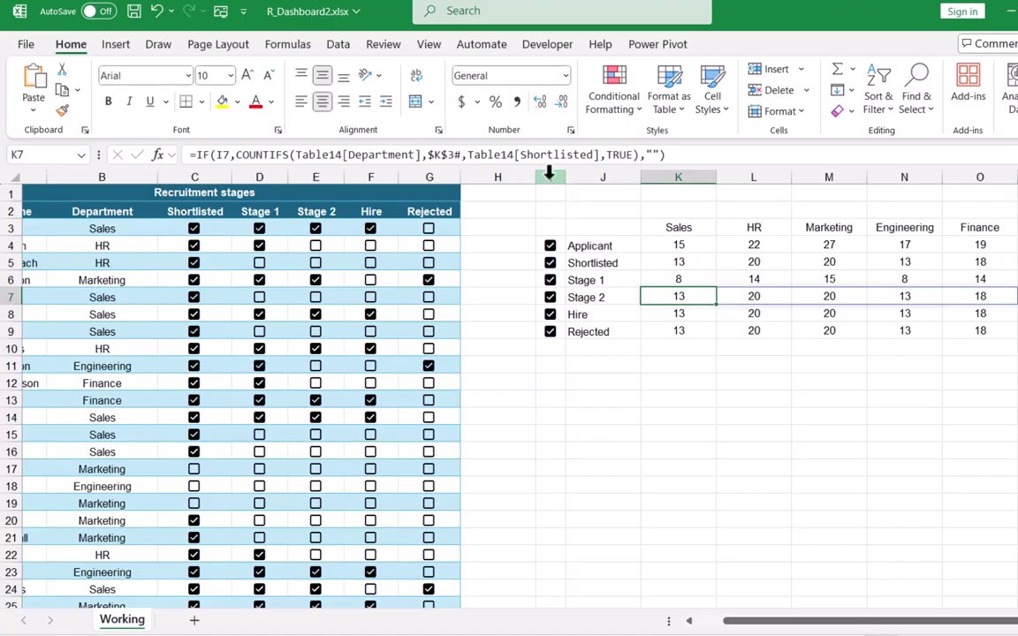
# Change the second criteria range in the K7 formula from Shortlisted to Table14[Stage 2].
pyautogui.moveTo(592, 155); pyautogui.dragTo(519, 157)
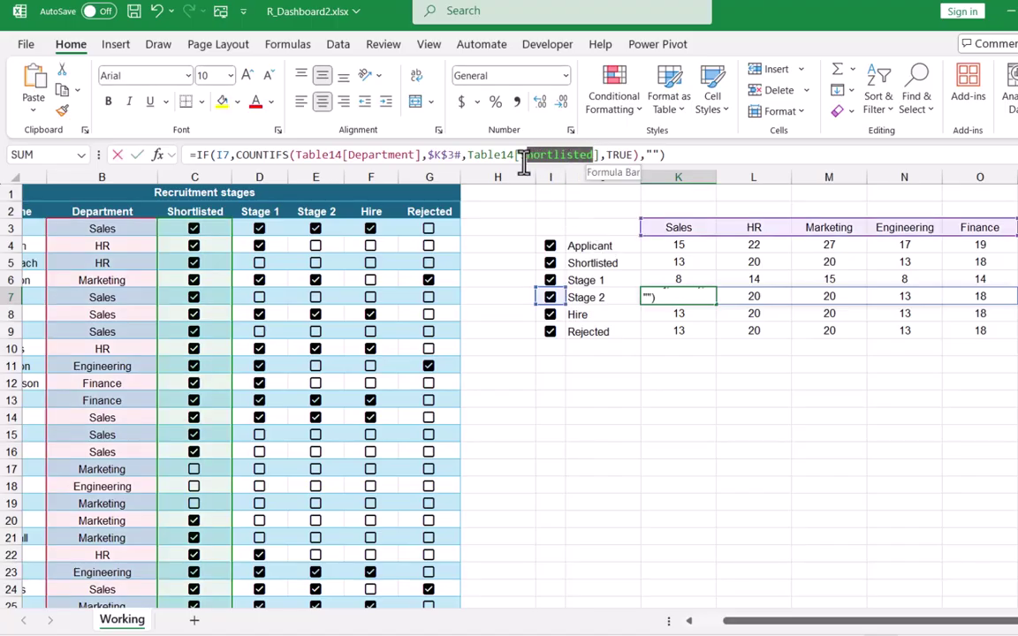
pyautogui.write('ST')
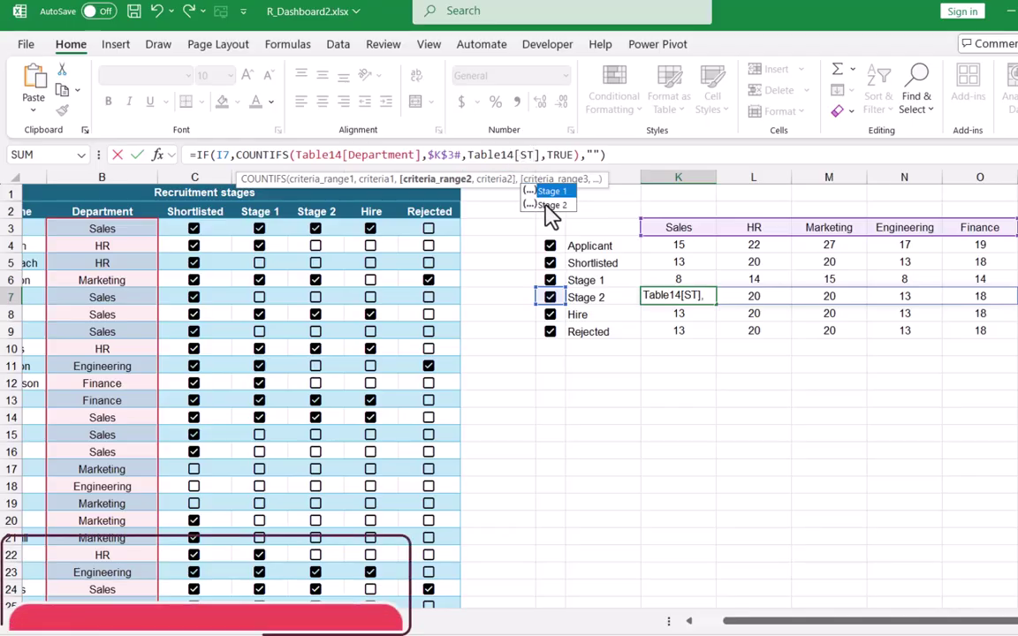
pyautogui.doubleClick(550, 205)
pyautogui.press('Return')
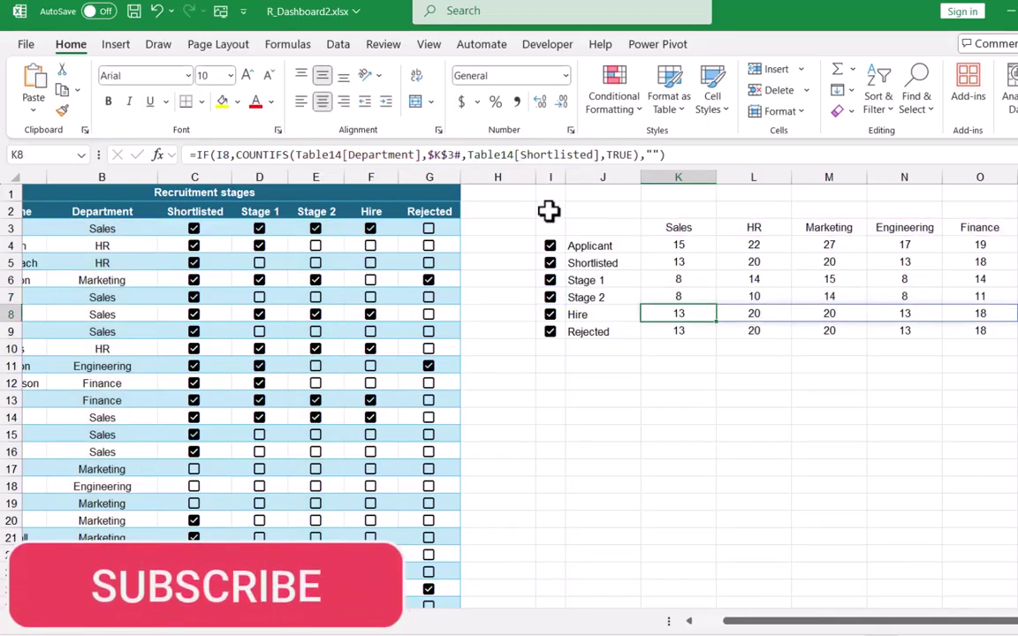
# Change the second criteria range in the K8 formula from Shortlisted to Table14[Hire].
pyautogui.doubleClick(513, 154)
pyautogui.write('Hire')
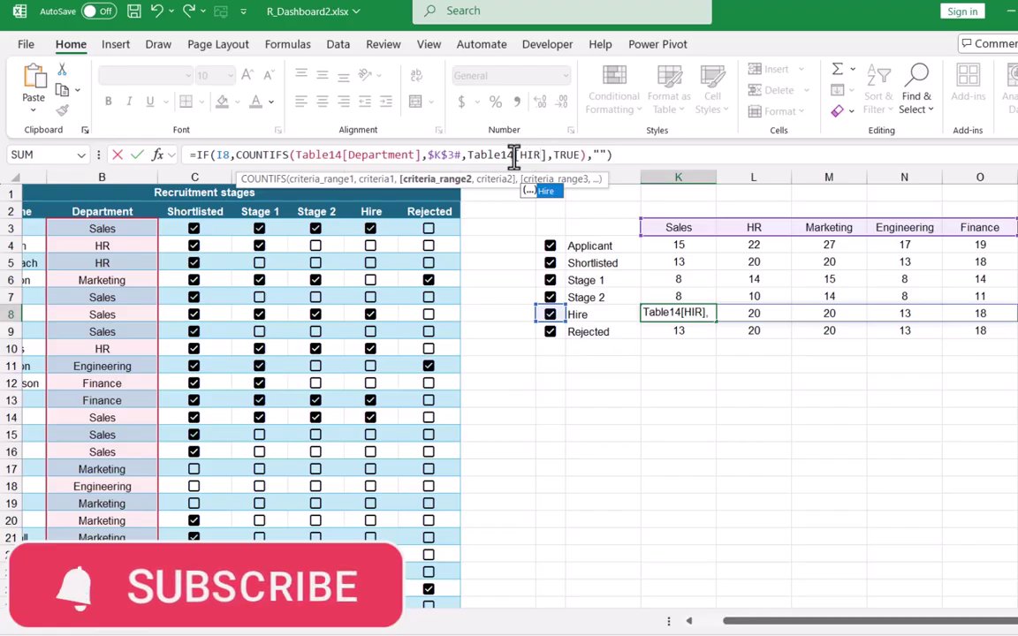
pyautogui.press('Return')
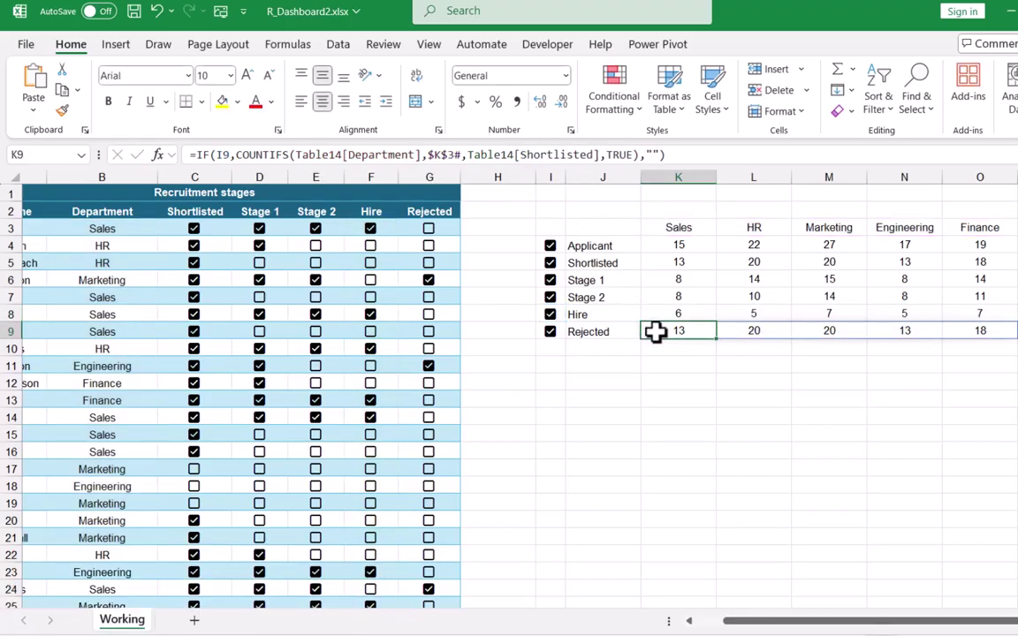
# Change the second criteria range in the K9 formula from Shortlisted to Table14[Rejected].
pyautogui.moveTo(593, 155); pyautogui.dragTo(521, 157)
pyautogui.press('BackSpace')
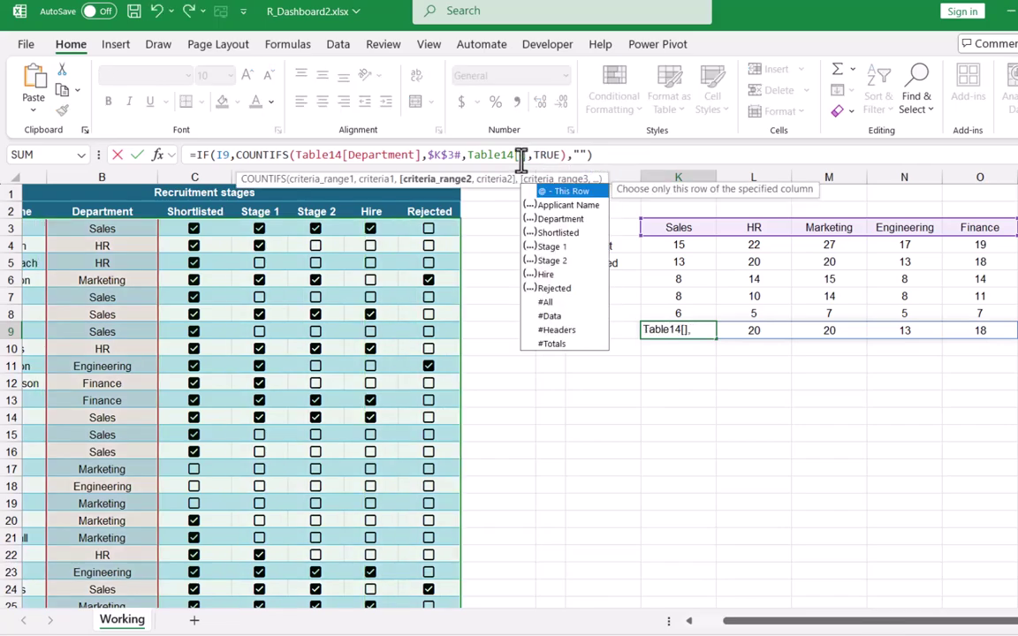
pyautogui.write('REJ')
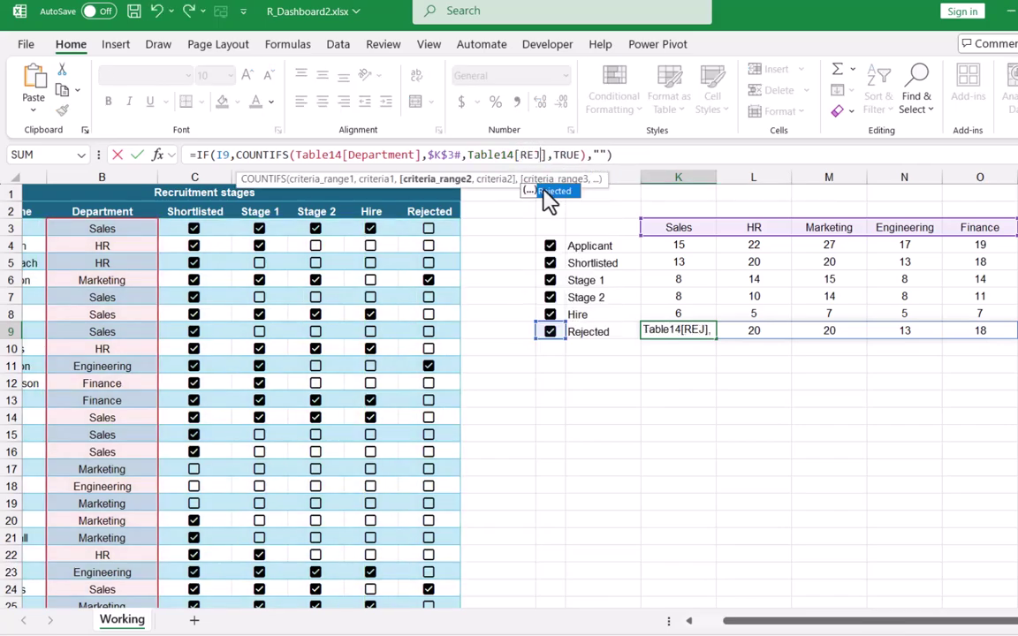
pyautogui.doubleClick(548, 192)
pyautogui.press('Return')
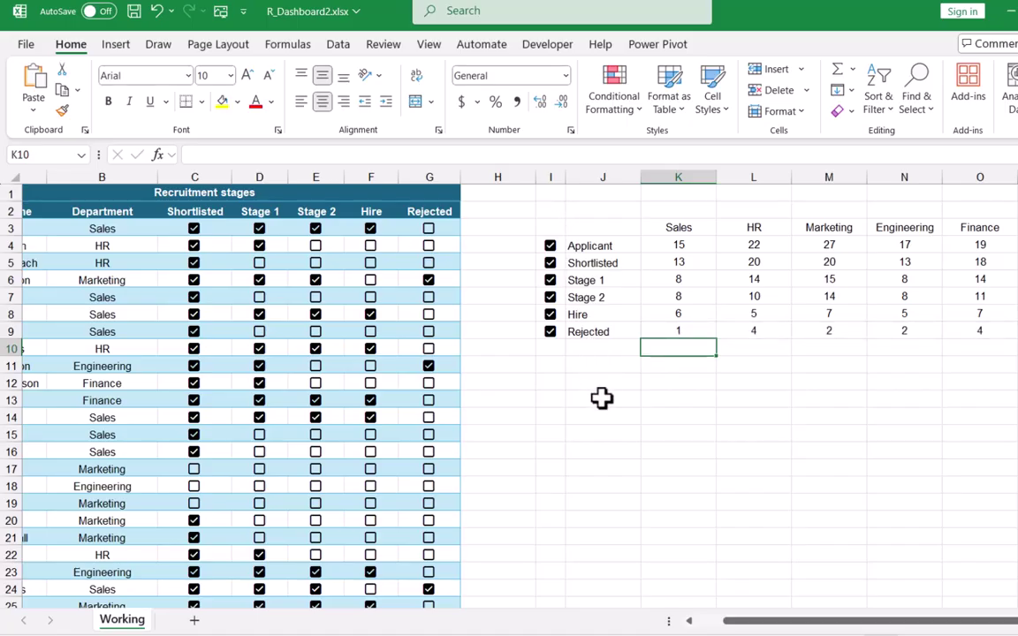
# Toggle the Hire and Stage 2 checkboxes in column I to test their linked counts.
pyautogui.click(559, 318)
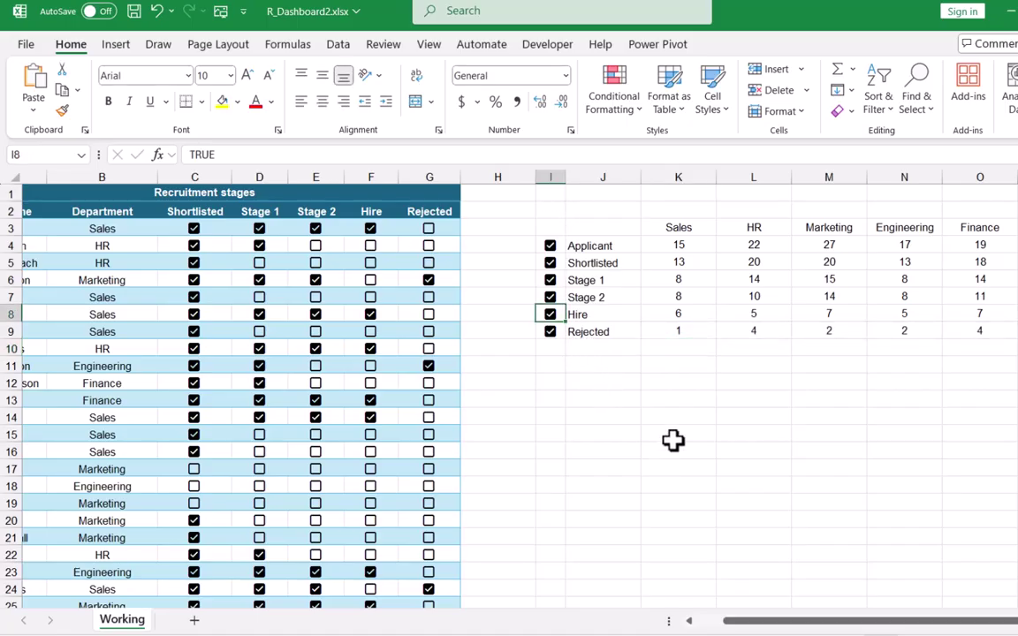
pyautogui.click(551, 318)
pyautogui.click(550, 298)
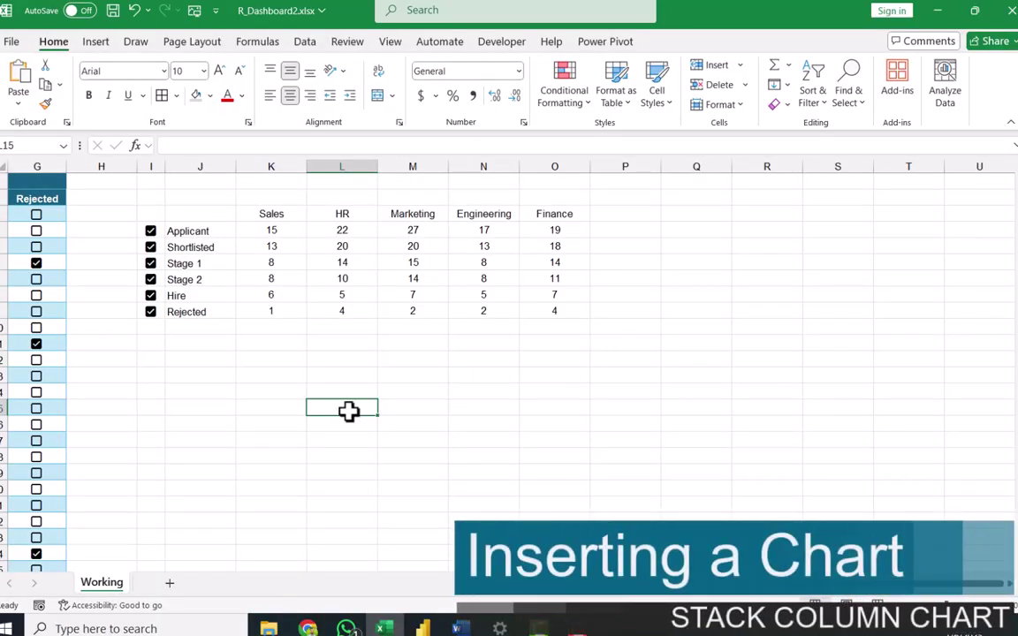
# Insert a Stacked Column chart from J3:O9 with departments along the horizontal axis and the recruitment stages as series.
pyautogui.click(184, 215)
pyautogui.moveTo(269, 250); pyautogui.dragTo(545, 306)
pyautogui.click(95, 41)
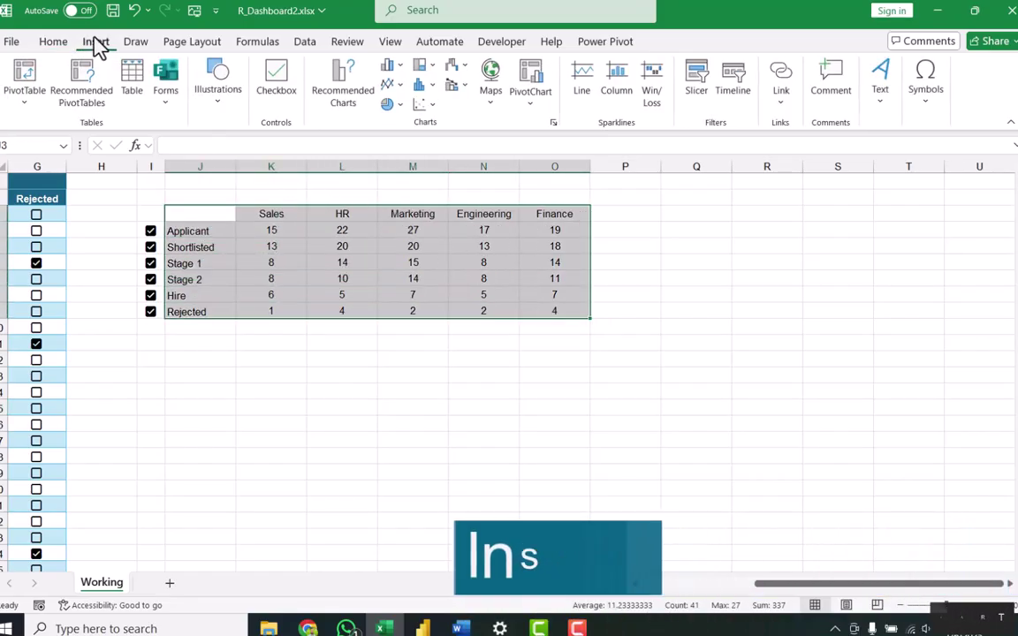
pyautogui.click(353, 96)
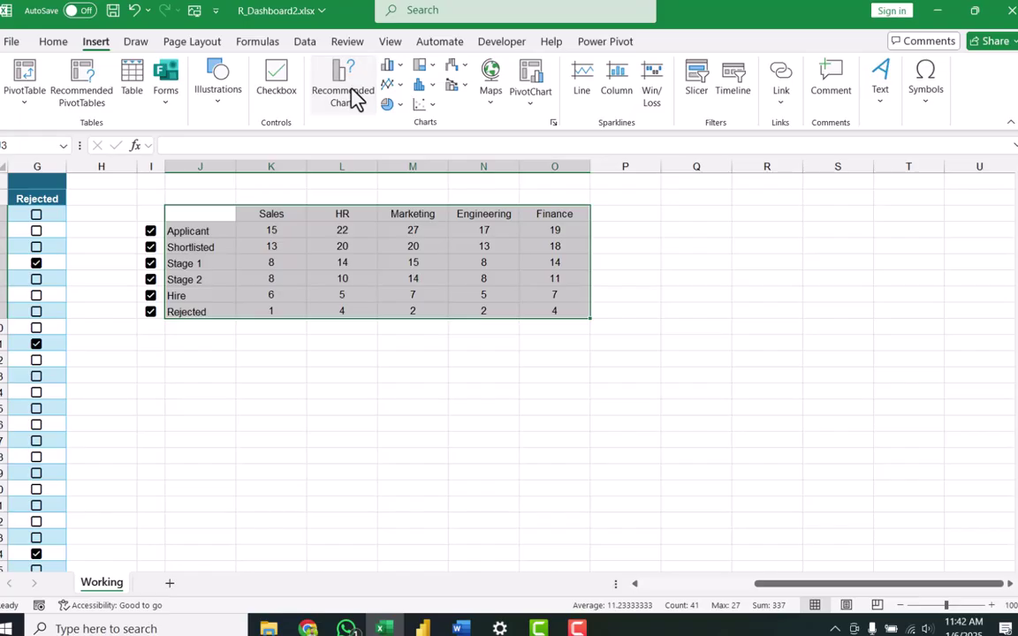
pyautogui.click(375, 110)
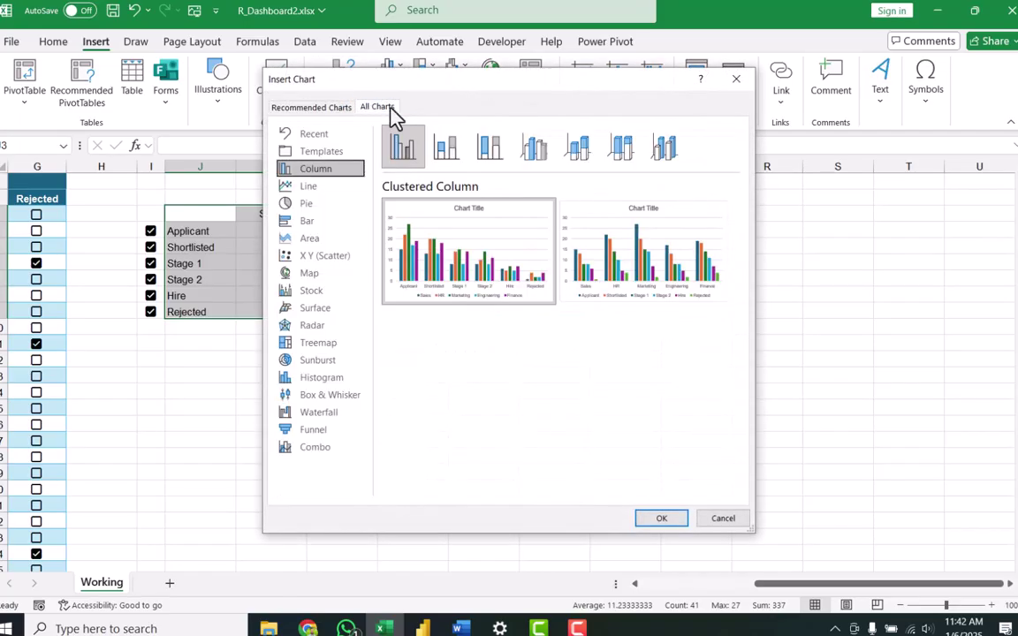
pyautogui.click(444, 148)
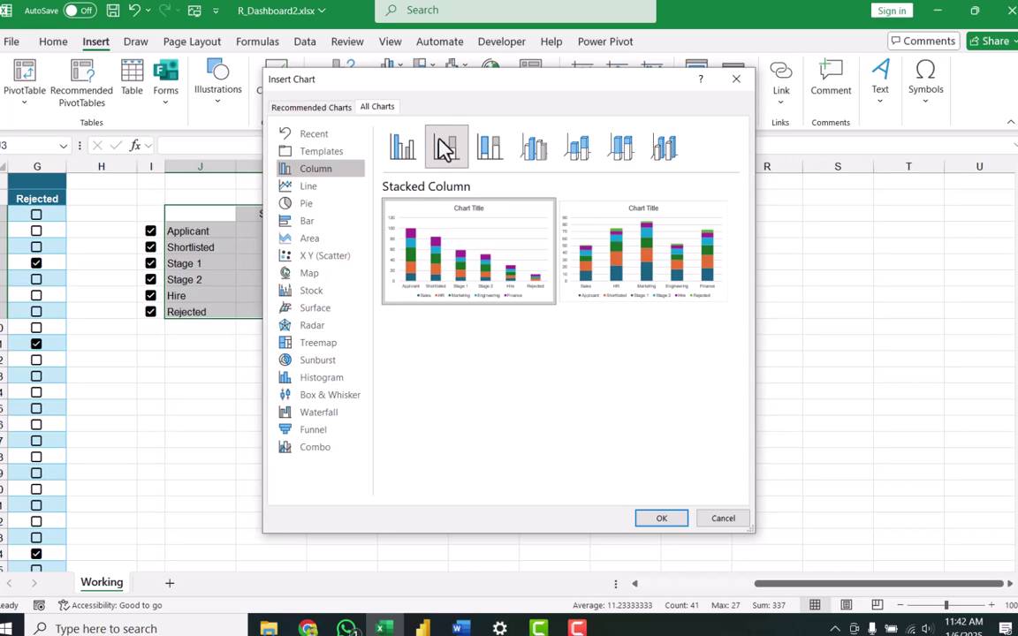
pyautogui.click(669, 244)
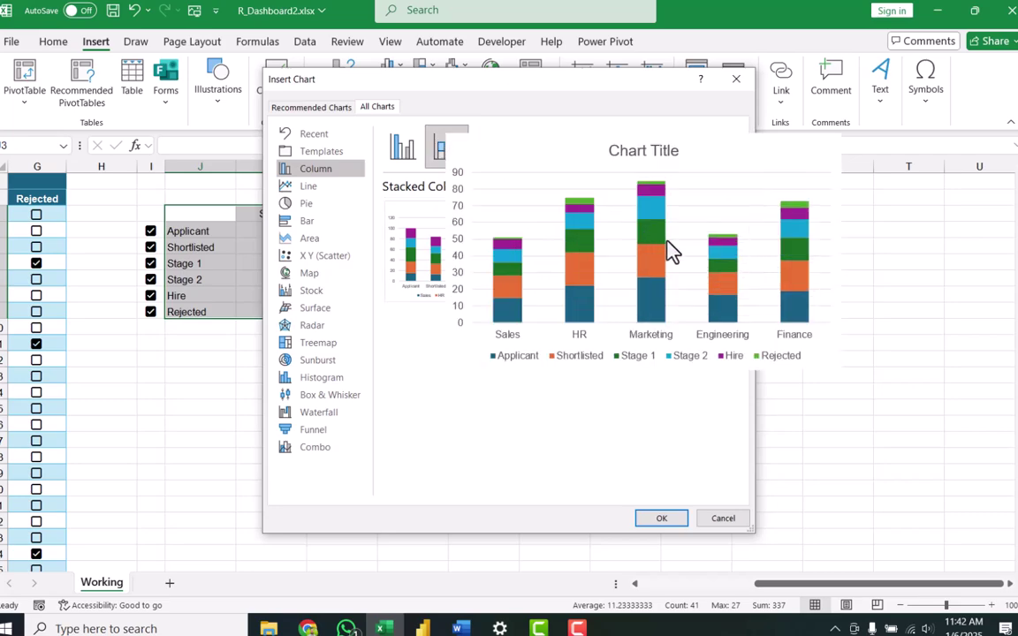
pyautogui.click(679, 522)
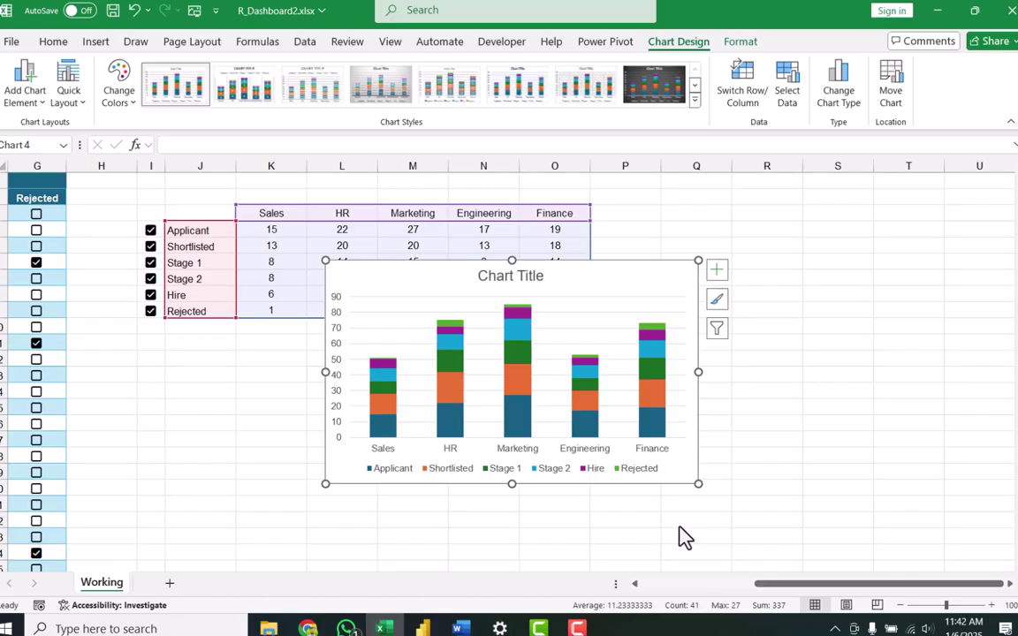
# Set the gap width of the chart's columns to 20%.
pyautogui.click(588, 437)
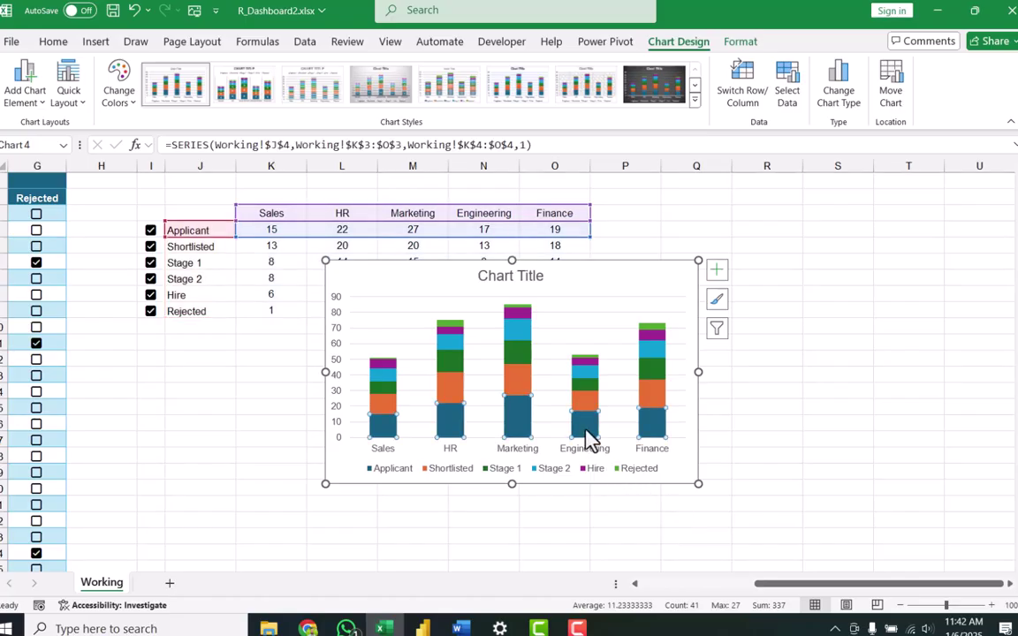
pyautogui.rightClick(587, 438)
pyautogui.click(618, 417)
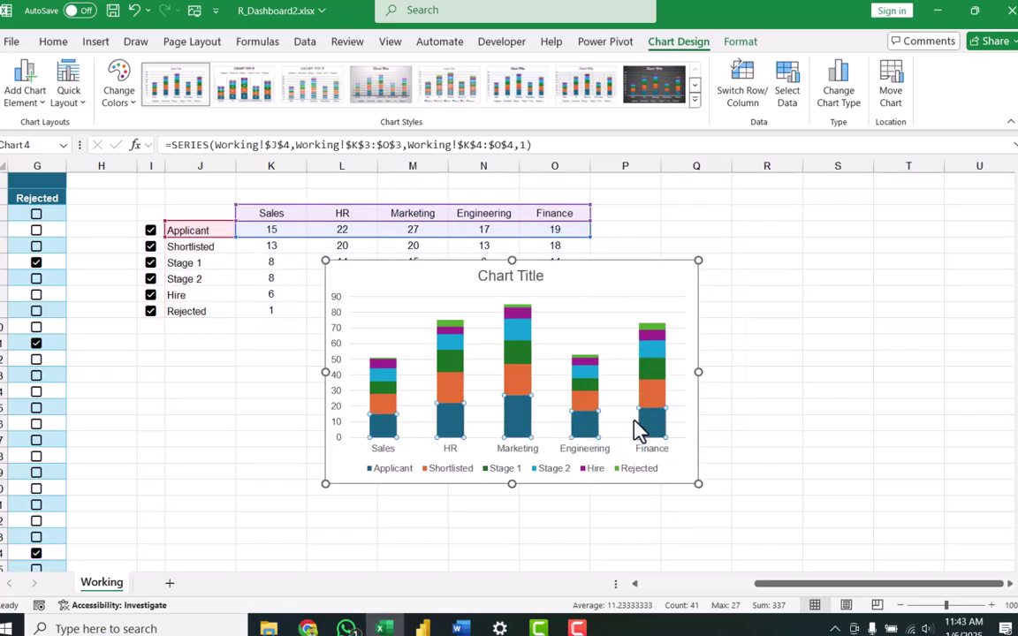
pyautogui.moveTo(982, 377); pyautogui.dragTo(947, 379)
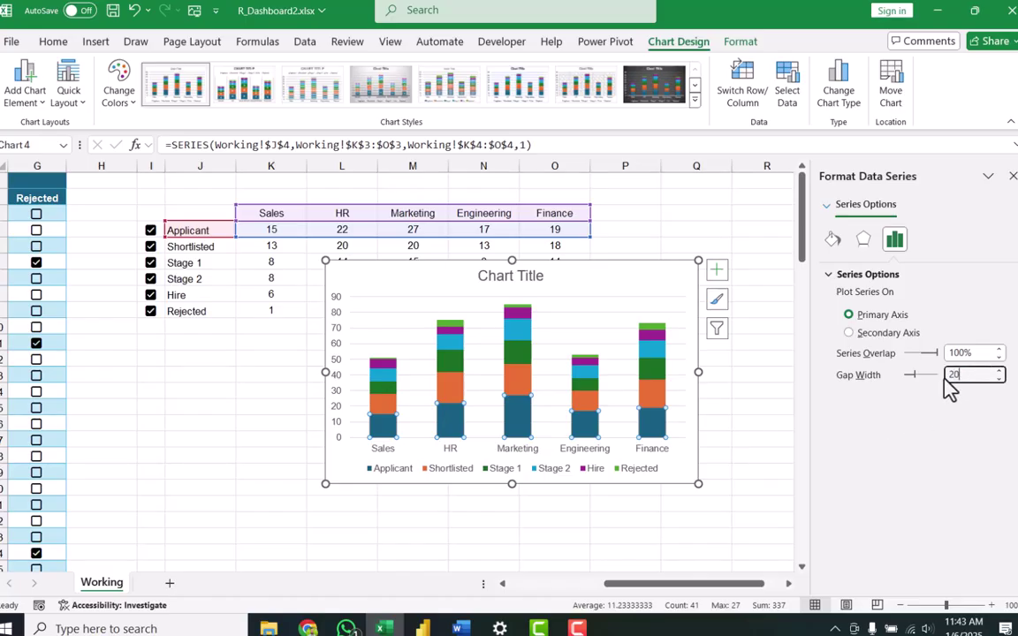
pyautogui.press('Return')
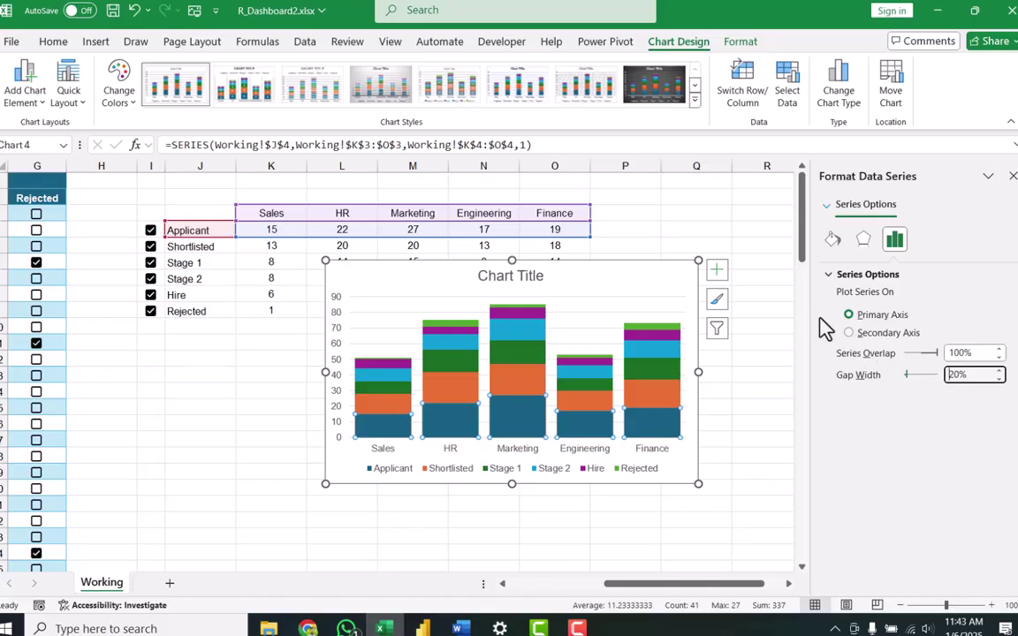
# Remove the title, gridlines and primary vertical axis from the stacked column chart.
pyautogui.click(718, 273)
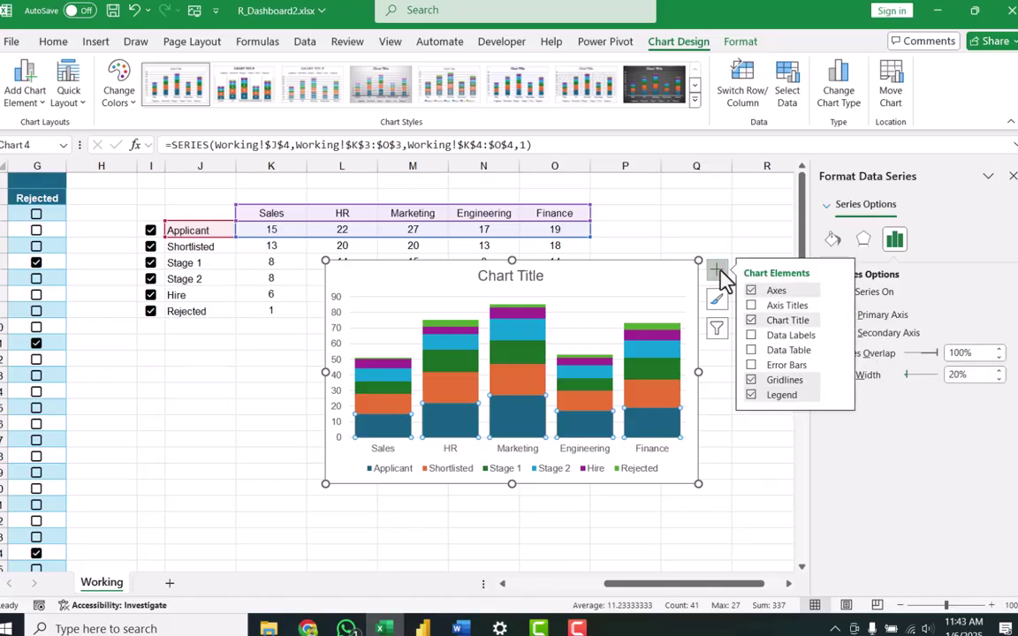
pyautogui.click(752, 320)
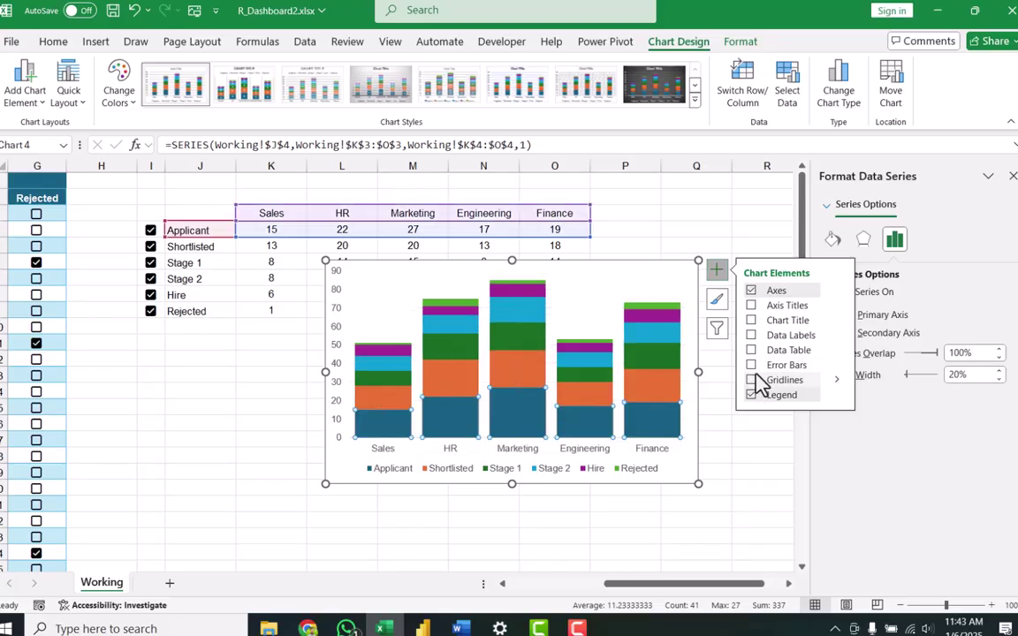
pyautogui.click(837, 292)
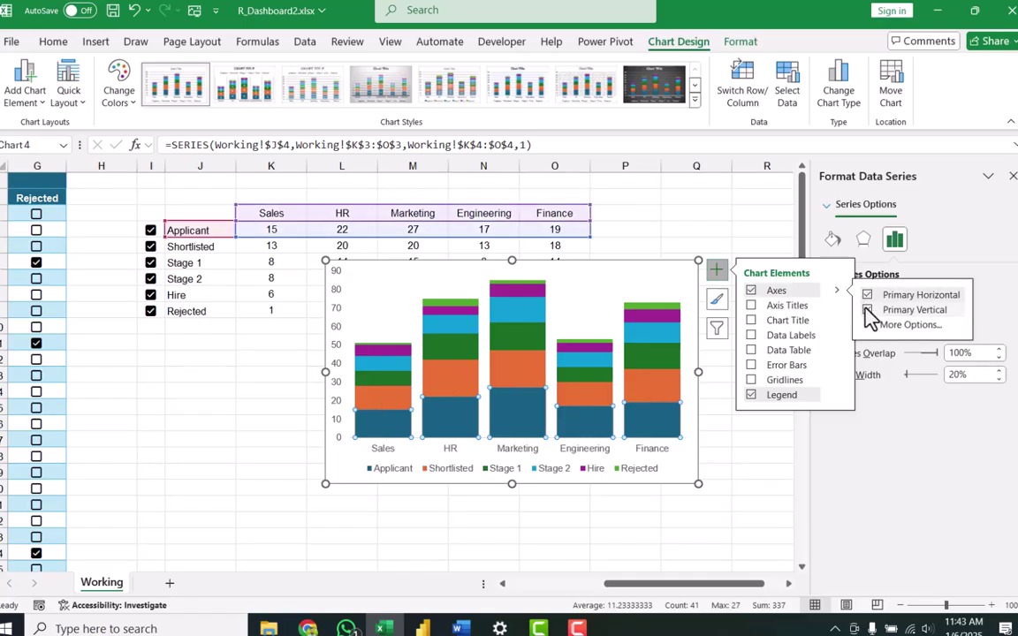
pyautogui.click(869, 311)
# Move the chart directly below the summary table and add data labels to all its series.
pyautogui.click(673, 264)
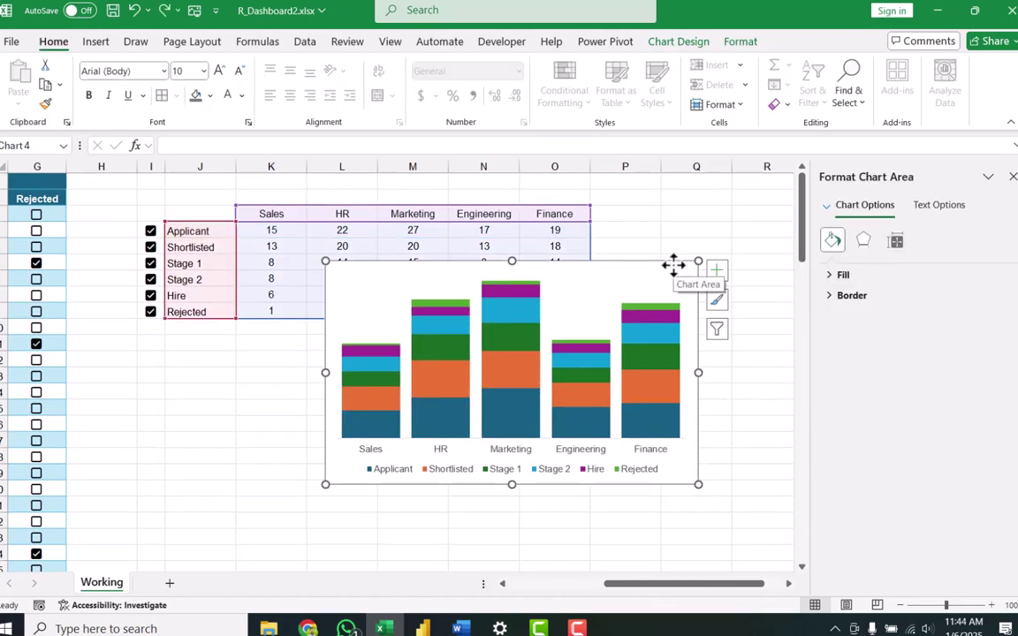
pyautogui.moveTo(673, 264); pyautogui.dragTo(575, 335)
pyautogui.click(617, 342)
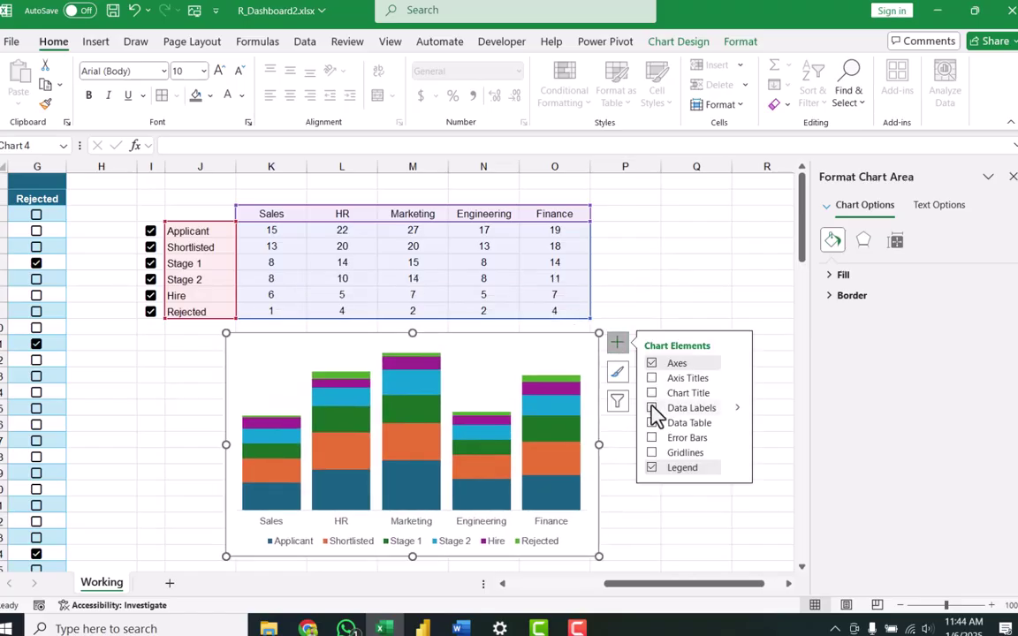
pyautogui.click(652, 407)
# Format the data labels of every series from Applicant to Rejected in bold white text.
pyautogui.press('Down')
pyautogui.press('Down')
pyautogui.click(241, 96)
pyautogui.click(206, 132)
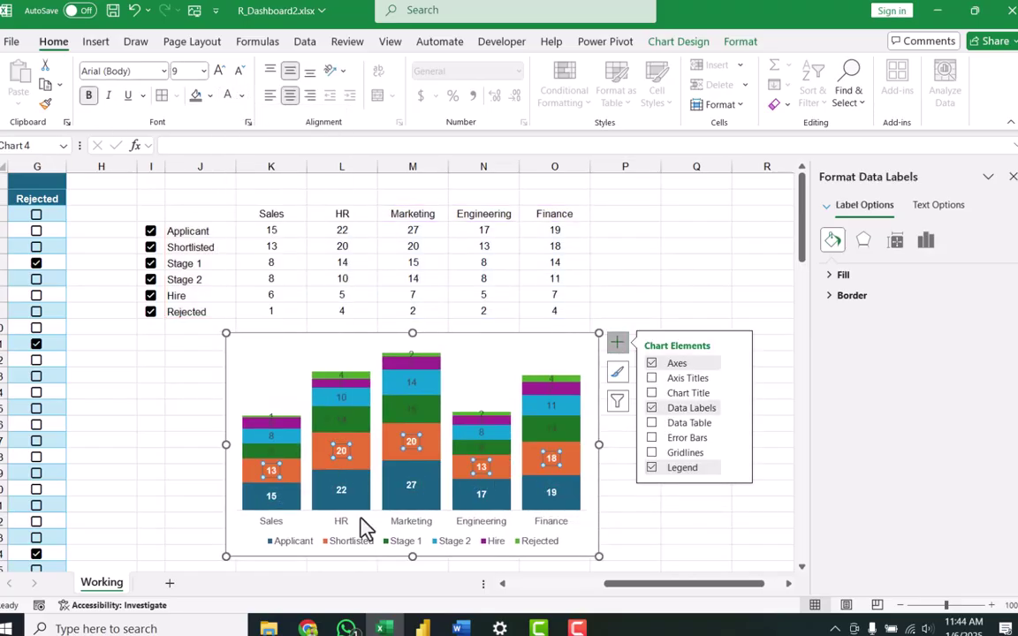
pyautogui.press('Down')
pyautogui.press('Down')
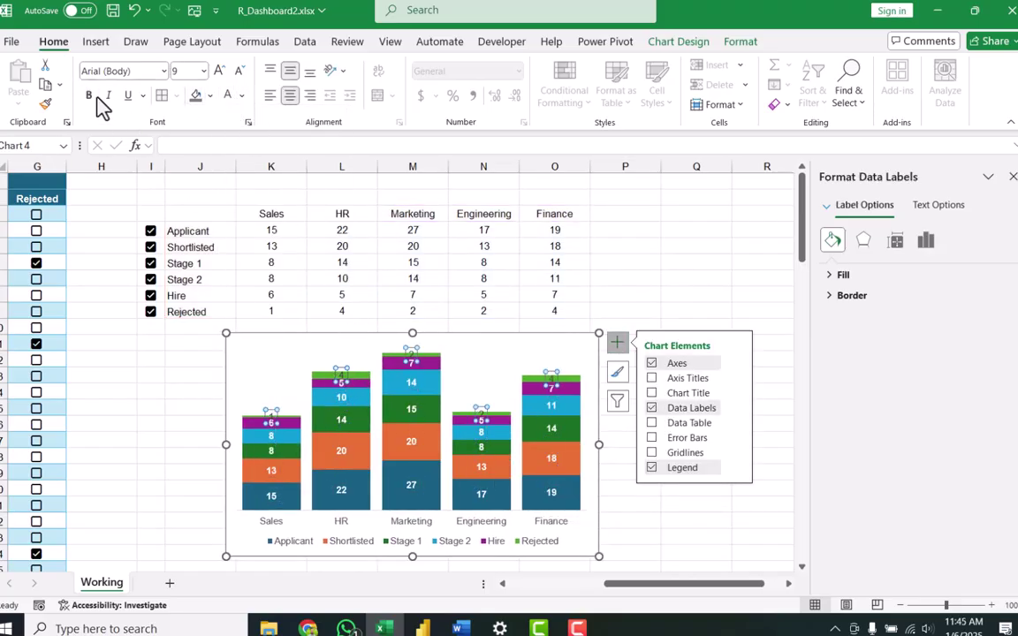
pyautogui.click(227, 95)
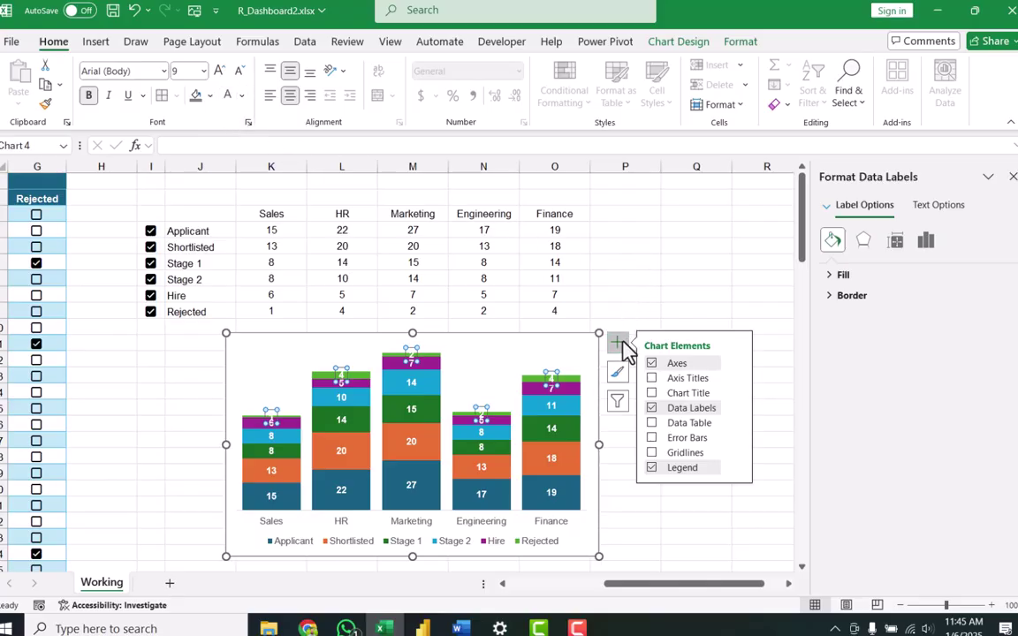
pyautogui.click(625, 349)
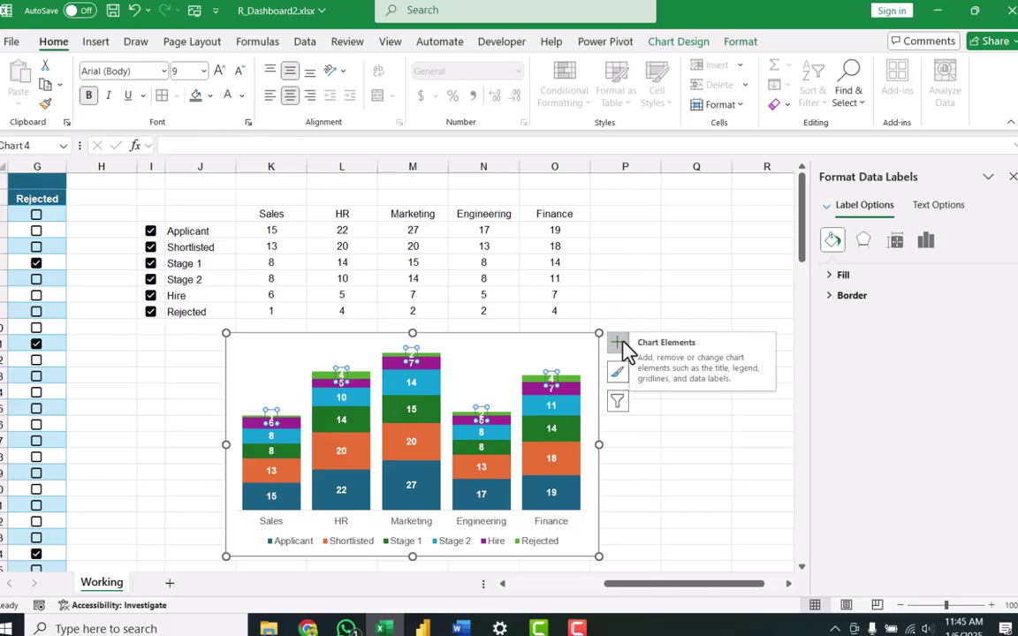
# Untick and re-tick the Stage 1 and Shortlisted checkboxes to test how the chart and its labels respond.
pyautogui.click(151, 265)
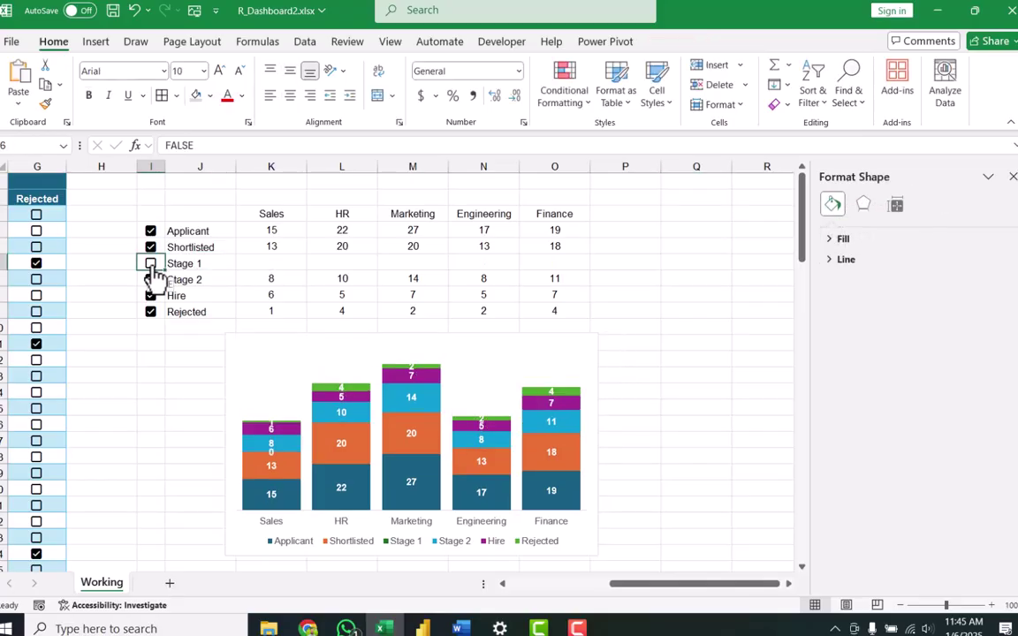
pyautogui.click(150, 247)
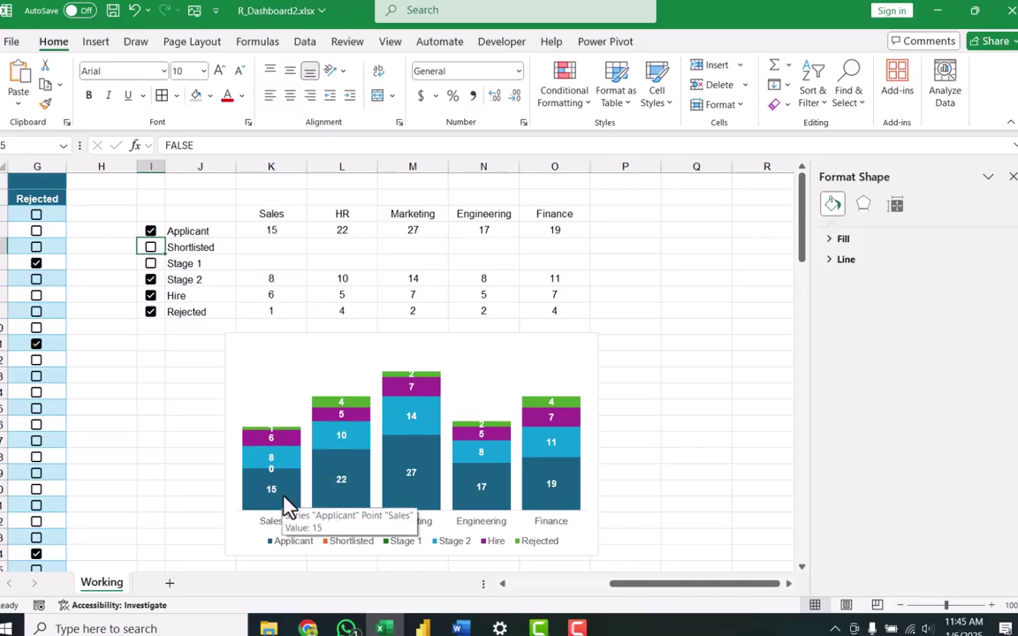
pyautogui.click(150, 263)
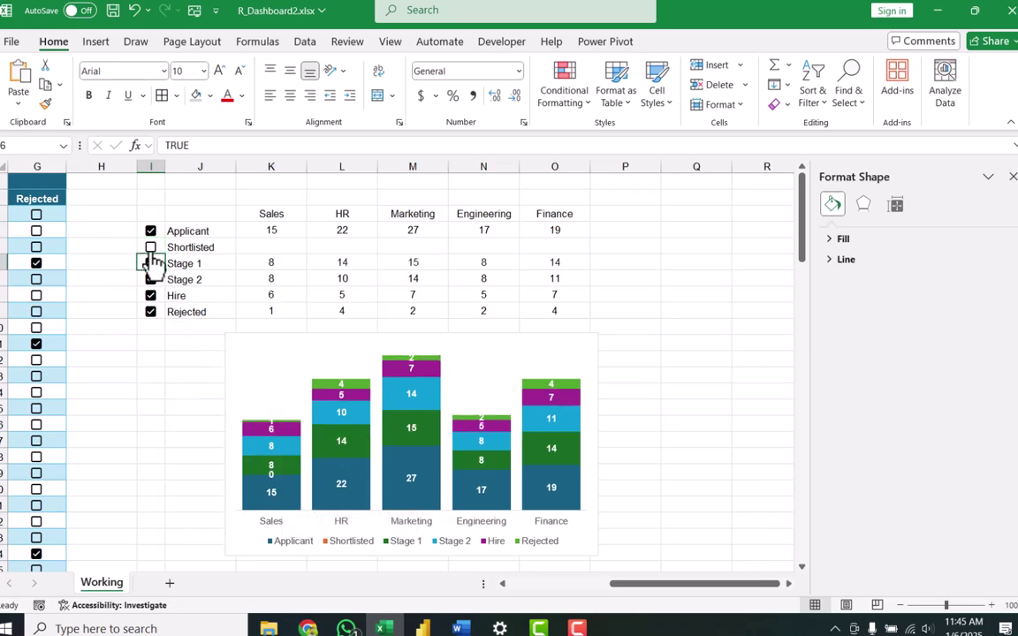
pyautogui.click(150, 247)
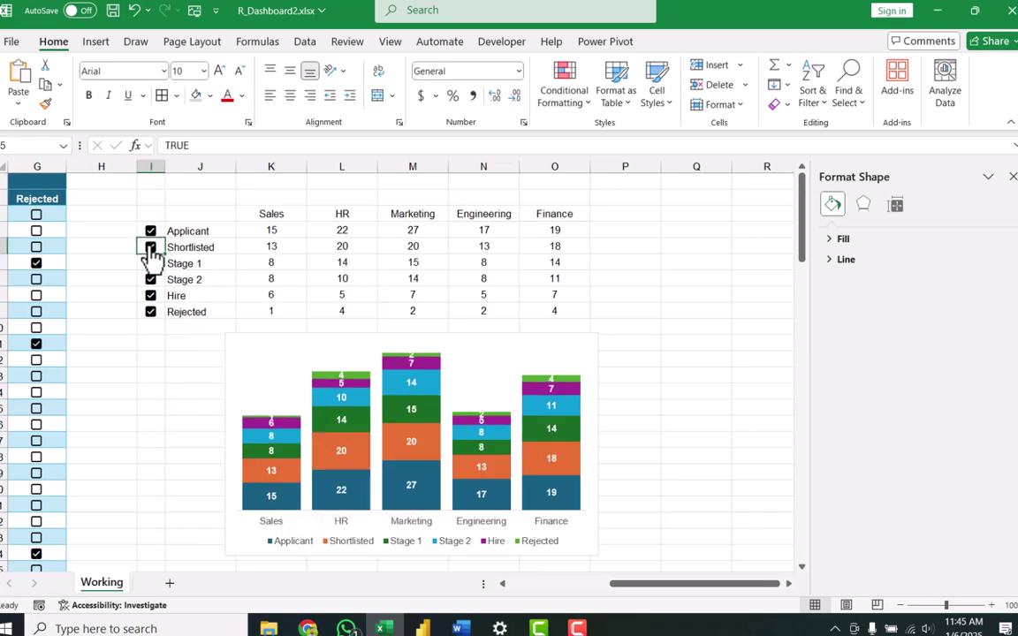
# Set the Applicant data labels to show values from cells K4:O4 and turn off their default Value content.
pyautogui.click(587, 339)
pyautogui.click(624, 346)
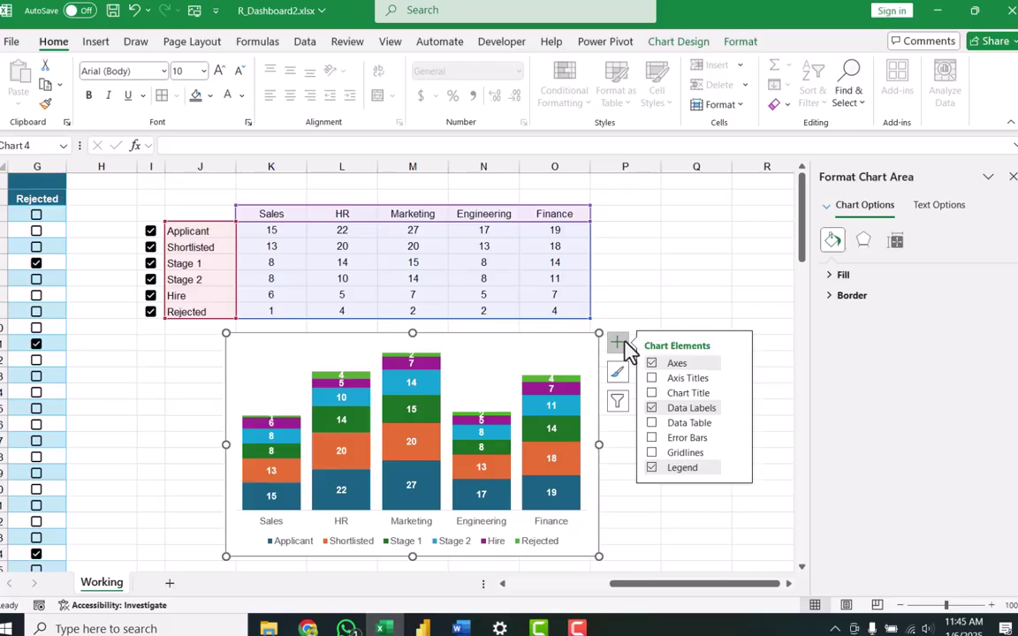
pyautogui.click(737, 408)
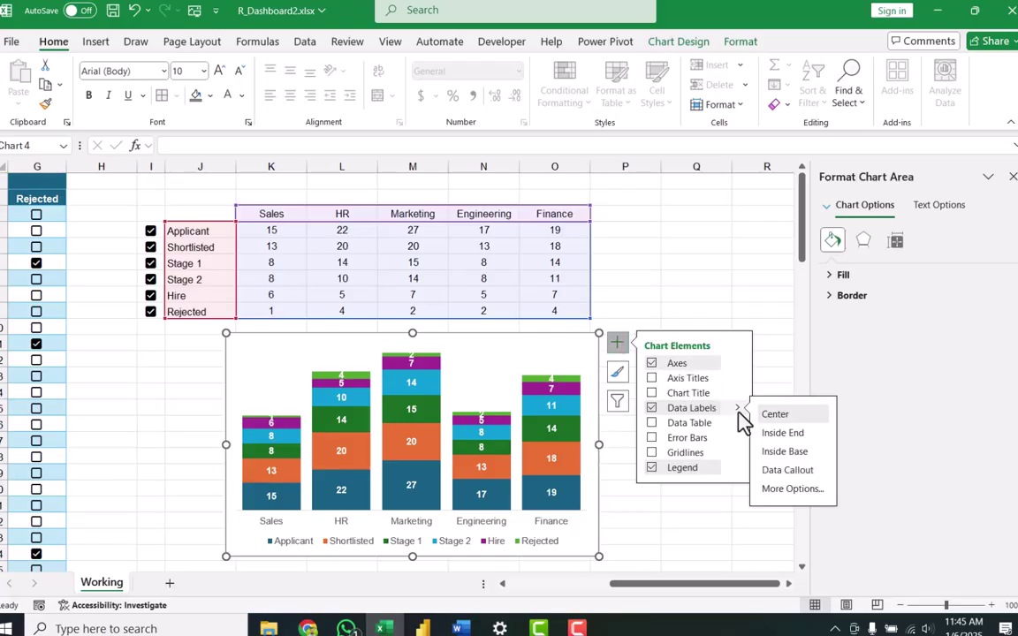
pyautogui.click(792, 489)
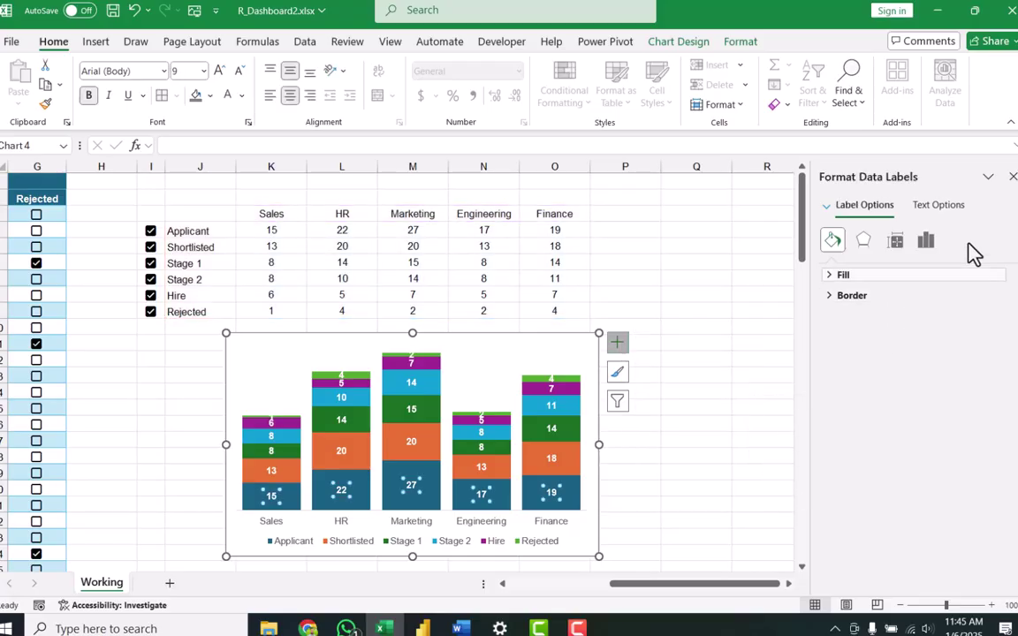
pyautogui.click(939, 245)
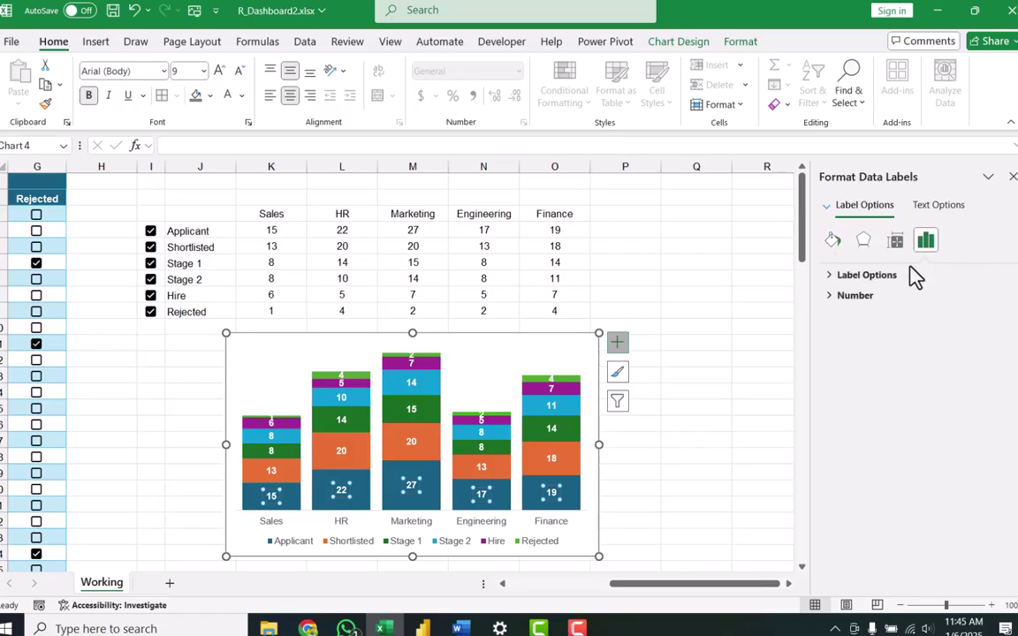
pyautogui.click(902, 277)
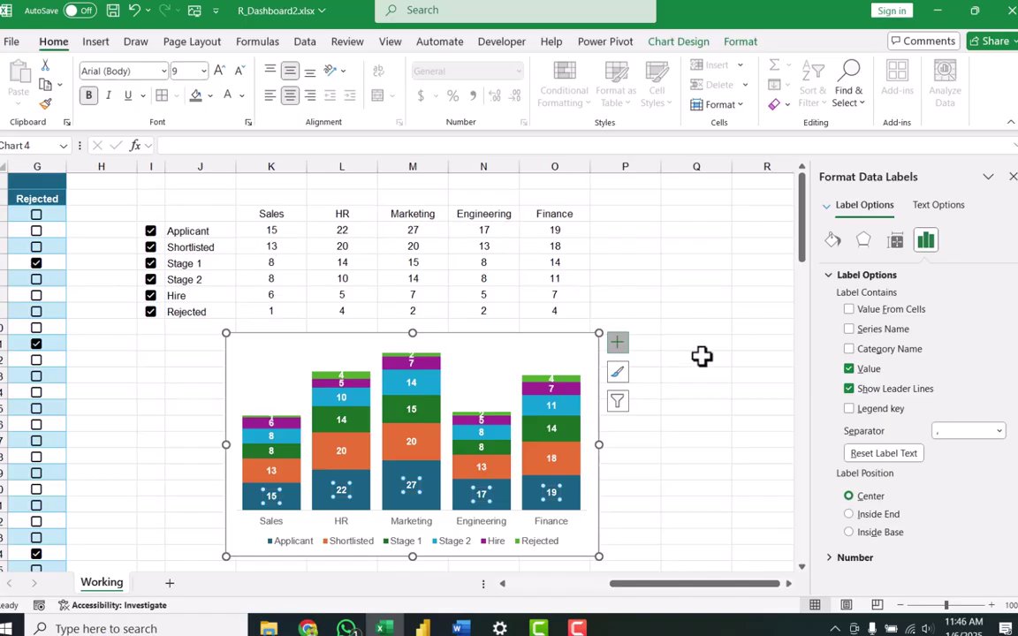
pyautogui.click(865, 310)
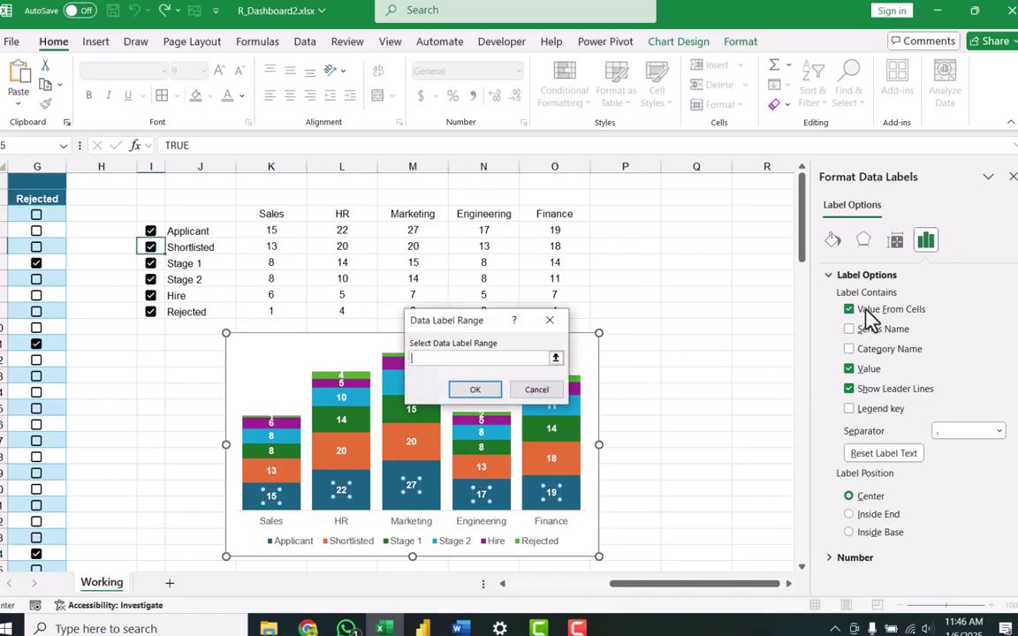
pyautogui.moveTo(271, 230); pyautogui.dragTo(541, 231)
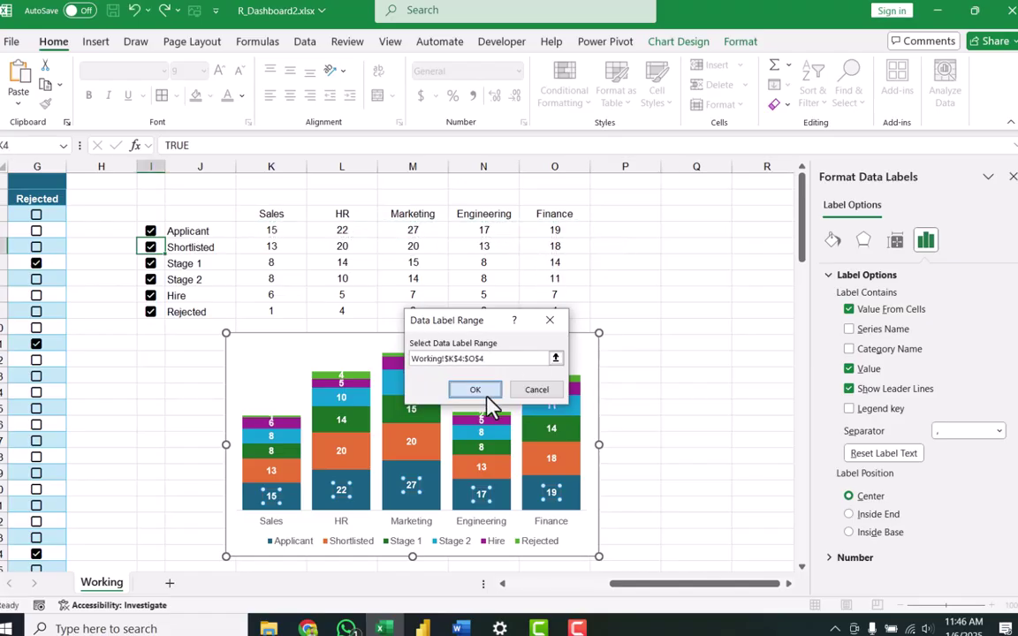
pyautogui.click(483, 391)
pyautogui.click(849, 380)
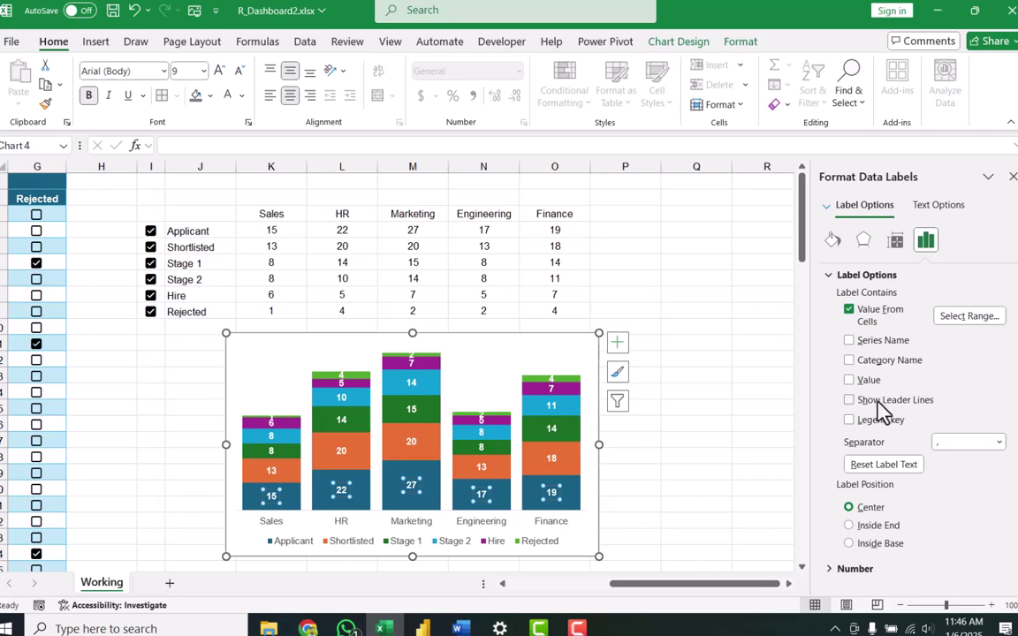
# Set the Shortlisted data labels to show values from cells K5:O5 instead of the default Value content.
pyautogui.click(551, 462)
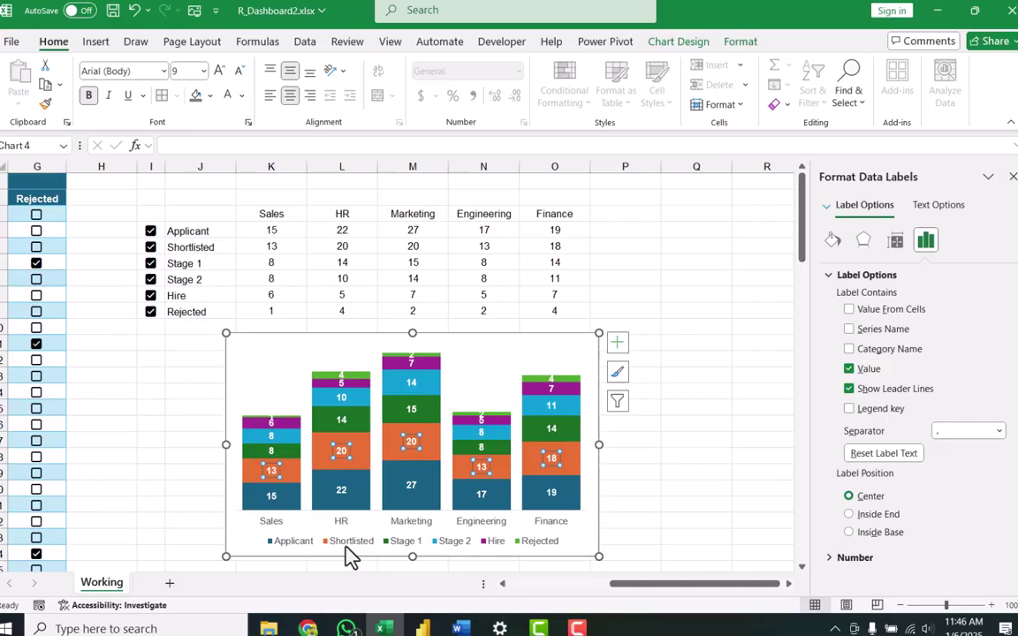
pyautogui.click(895, 311)
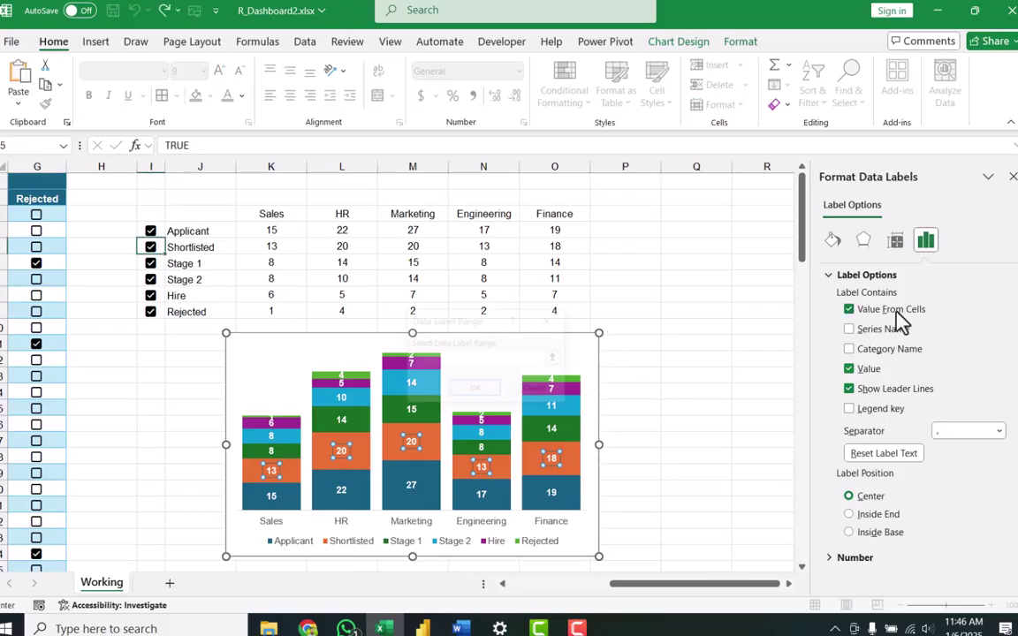
pyautogui.click(280, 247)
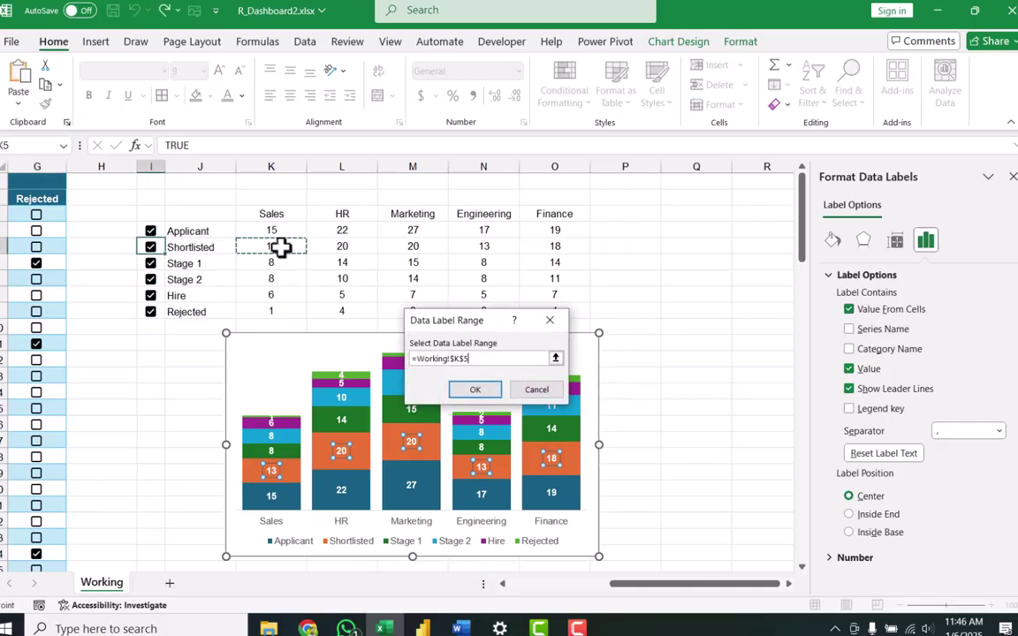
pyautogui.moveTo(279, 248); pyautogui.dragTo(538, 248)
pyautogui.click(478, 390)
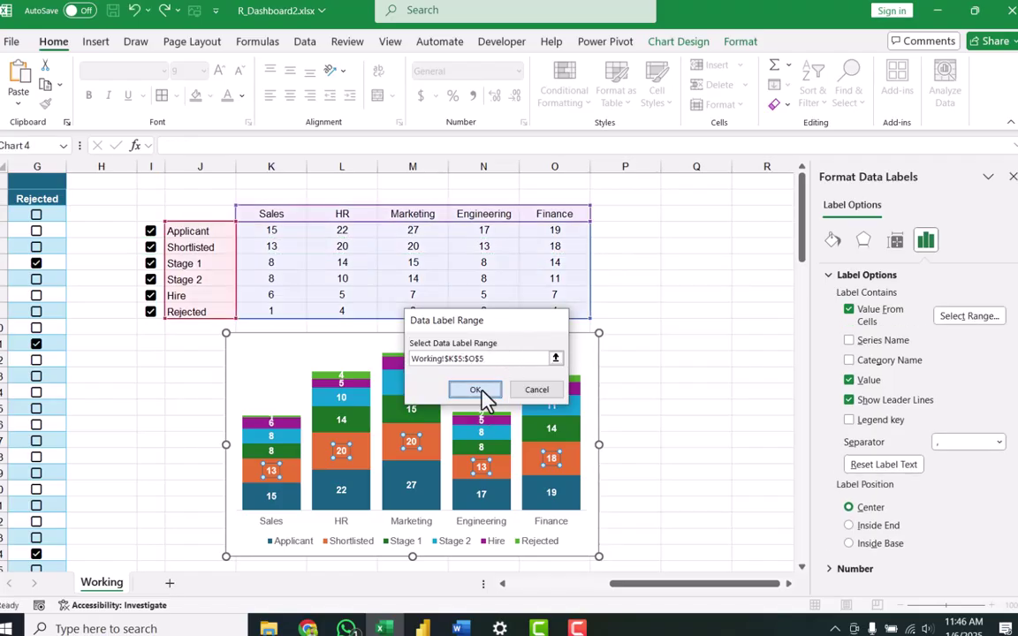
pyautogui.click(851, 380)
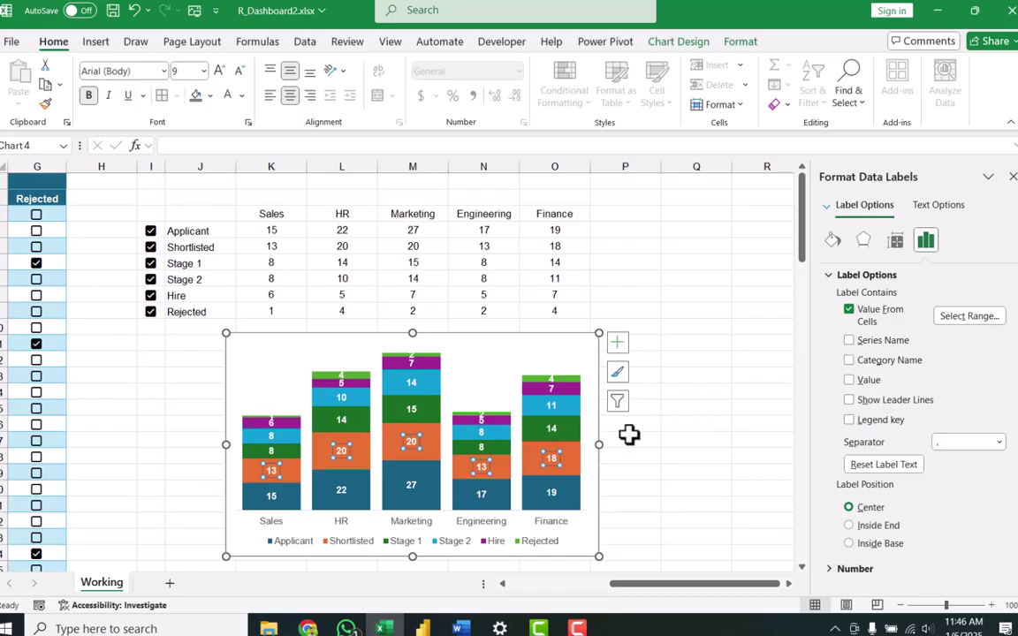
# Link the Stage 1 data labels to cells K6:O6 and turn off their default Value content.
pyautogui.click(483, 447)
pyautogui.click(850, 309)
pyautogui.moveTo(272, 263); pyautogui.dragTo(556, 263)
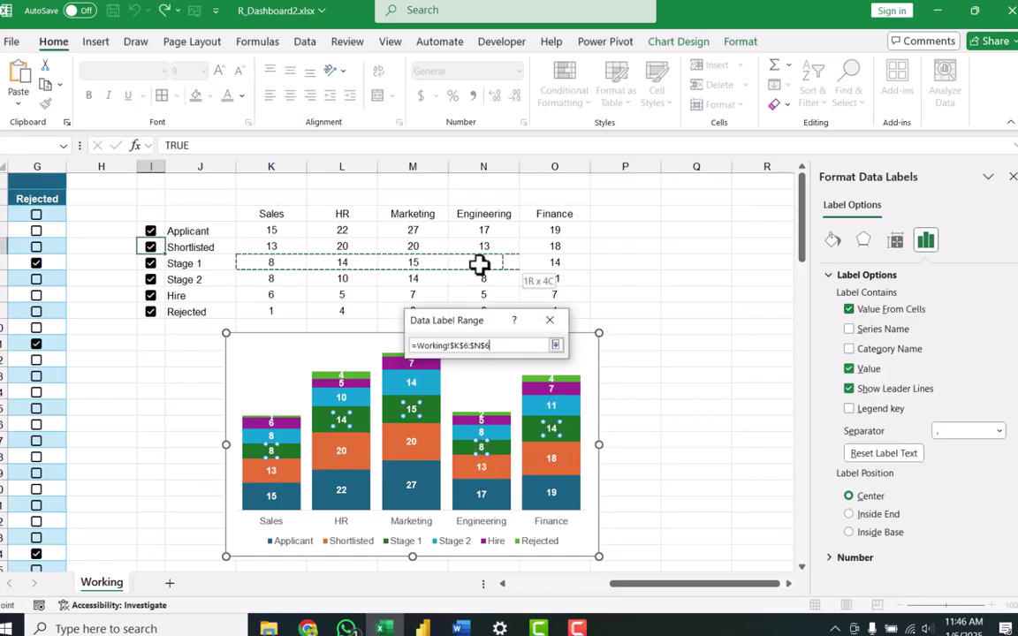
pyautogui.click(526, 348)
pyautogui.click(849, 380)
# Link the Stage 2 data labels to cells K7:O7 and turn off their default Value content.
pyautogui.click(482, 432)
pyautogui.click(850, 310)
pyautogui.moveTo(271, 278); pyautogui.dragTo(553, 278)
pyautogui.click(526, 347)
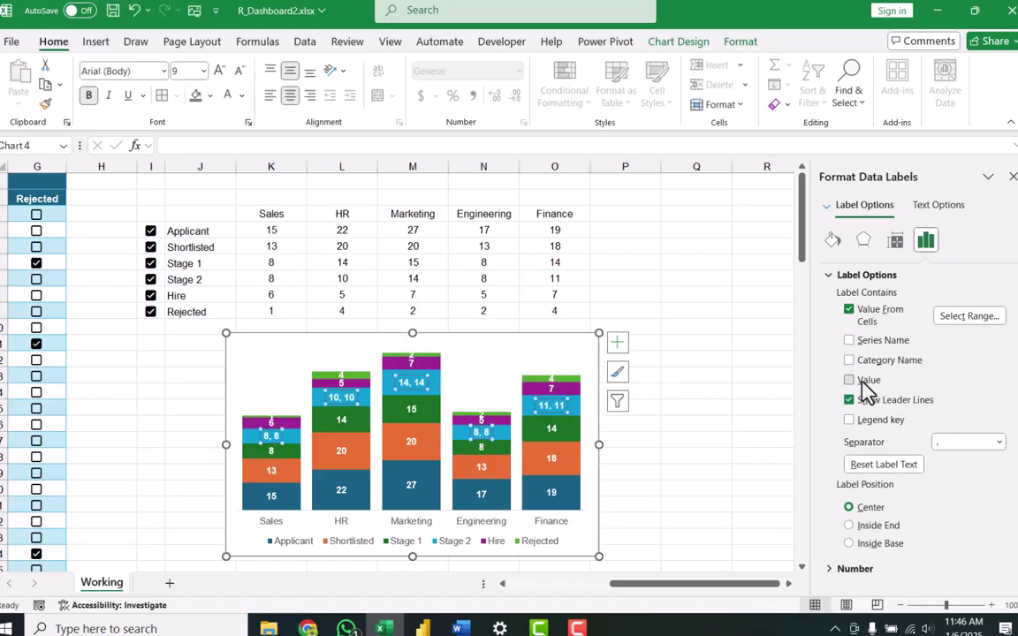
pyautogui.click(850, 369)
# Link the Hire data labels to cells K8:O8 and turn off their default Value content.
pyautogui.click(557, 387)
pyautogui.click(849, 310)
pyautogui.moveTo(271, 294); pyautogui.dragTo(552, 298)
pyautogui.click(473, 391)
pyautogui.click(850, 380)
# Link the Rejected data labels to cells K9:O9, turn off their default Value content and close the label formatting.
pyautogui.click(551, 378)
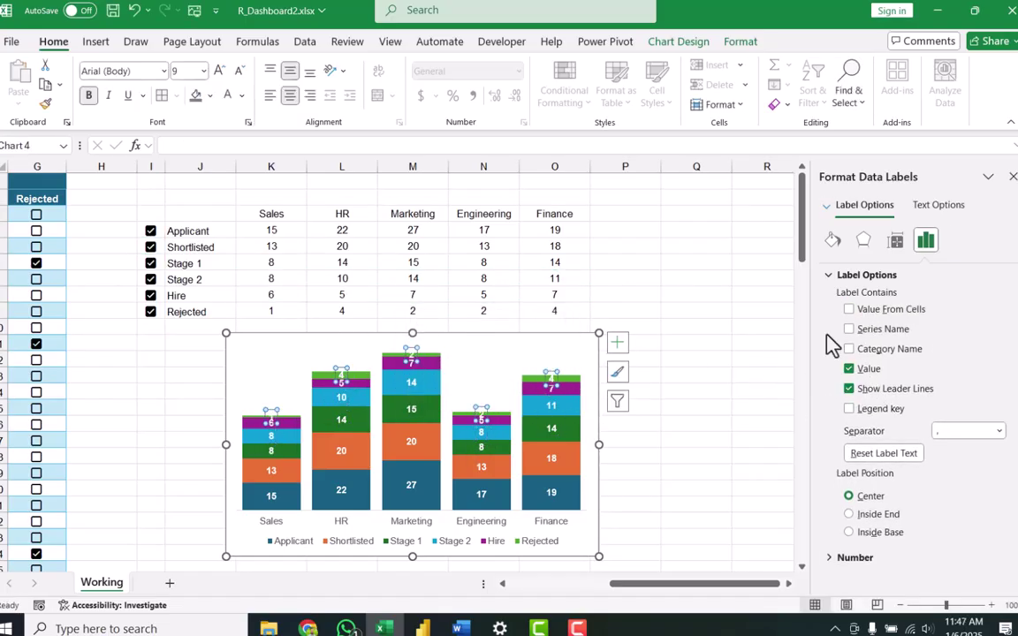
pyautogui.click(850, 310)
pyautogui.moveTo(271, 311); pyautogui.dragTo(555, 311)
pyautogui.click(473, 390)
pyautogui.click(850, 380)
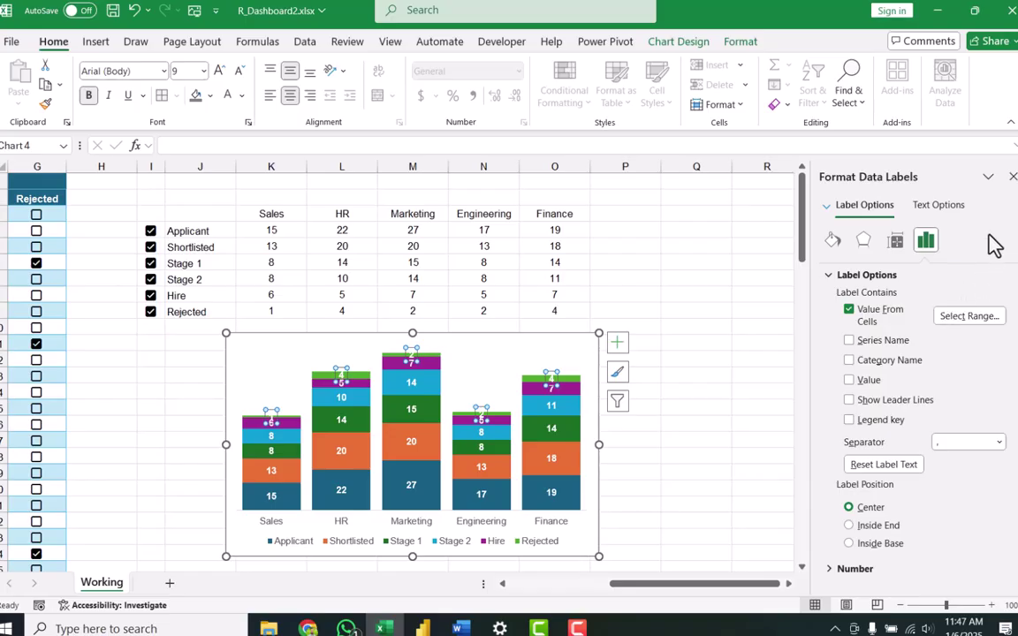
pyautogui.click(1012, 177)
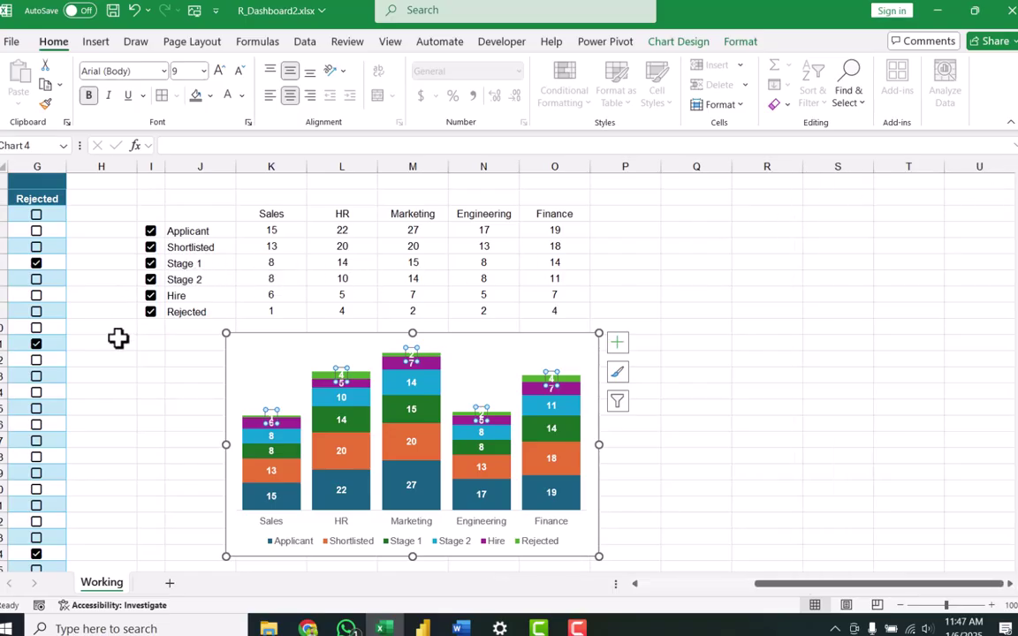
# Untick the Stage 2, Hire, Rejected and Stage 1 checkboxes so the chart shows only Applicant and Shortlisted.
pyautogui.click(105, 374)
pyautogui.click(150, 280)
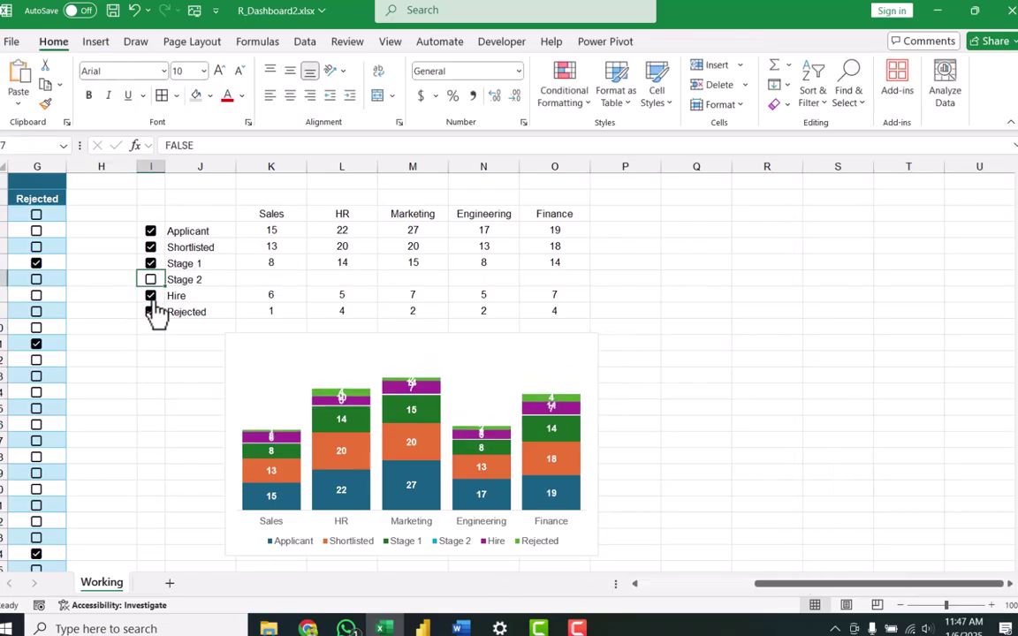
pyautogui.click(150, 296)
pyautogui.click(151, 313)
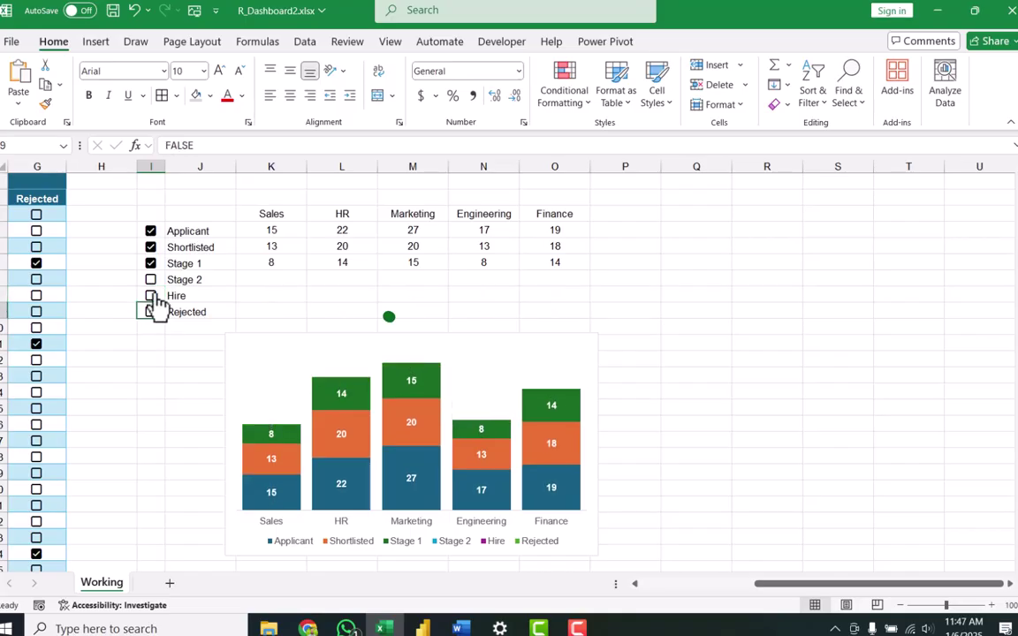
pyautogui.click(152, 264)
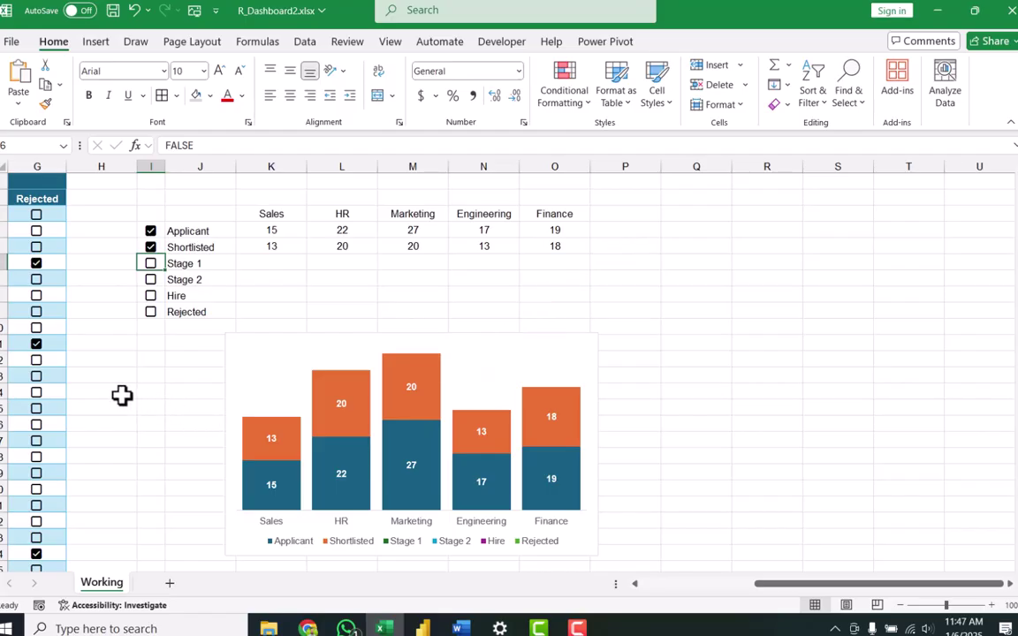
# Move the chart up over the department counts so it sits directly beside the stage checkboxes.
pyautogui.click(257, 335)
pyautogui.moveTo(258, 335); pyautogui.dragTo(260, 198)
pyautogui.click(208, 358)
# Merge cells I3:J3 above the checkboxes, fill them light grey and enter the heading Stages.
pyautogui.moveTo(153, 216); pyautogui.dragTo(175, 214)
pyautogui.click(377, 96)
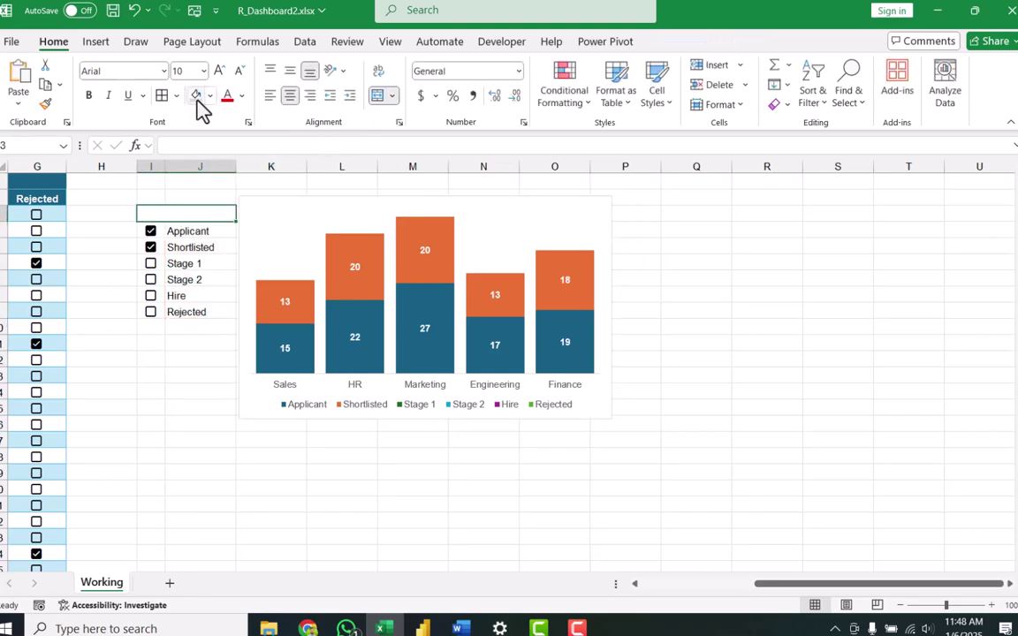
pyautogui.click(197, 97)
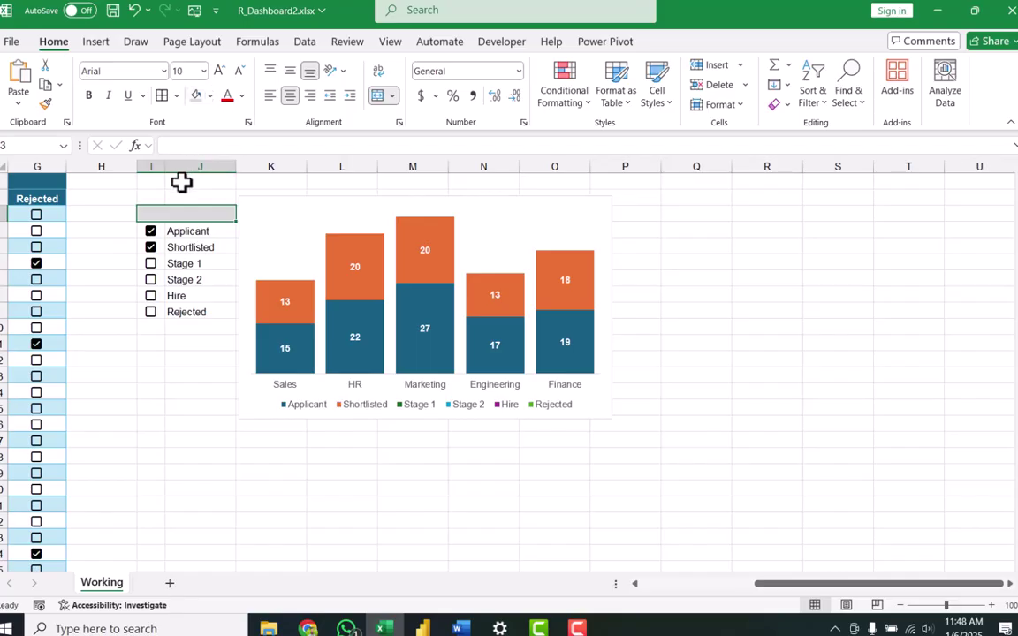
pyautogui.write('S')
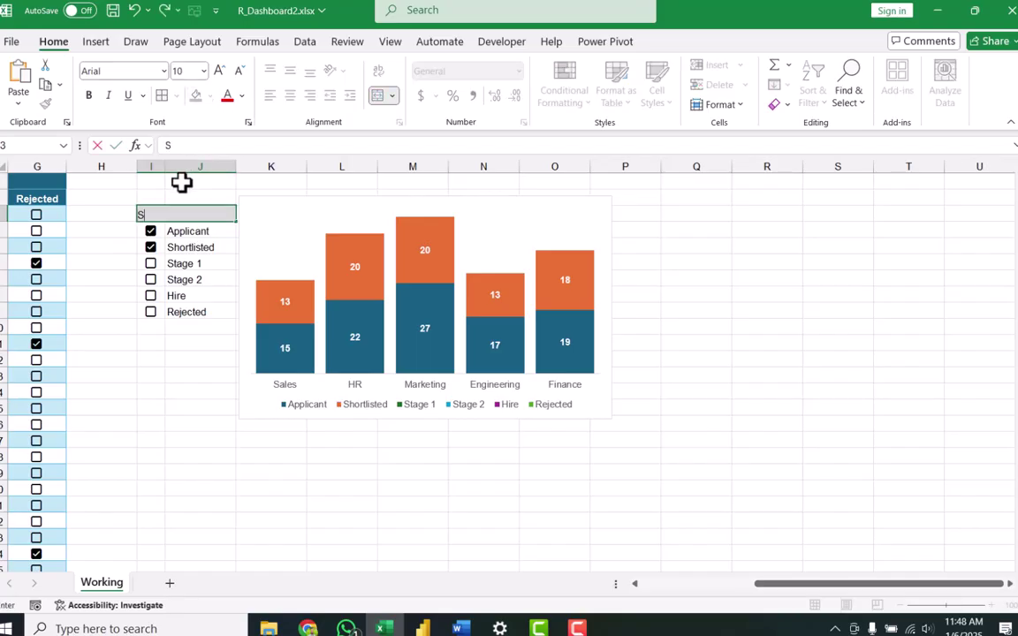
pyautogui.write('tages')
pyautogui.hotkey('ctrl', 'Return')
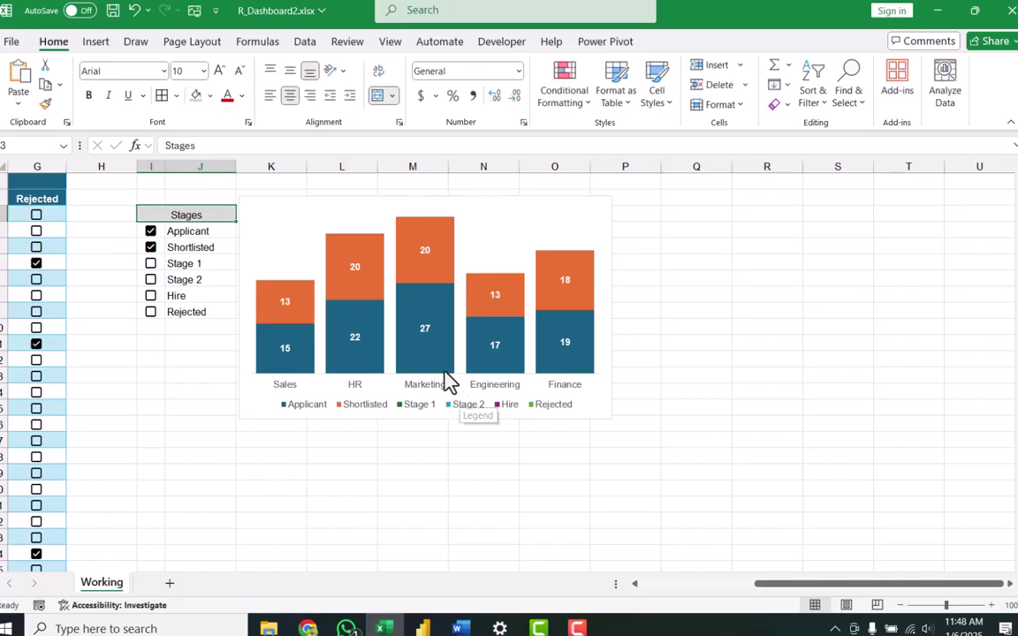
# Make the Stages heading bold and centre it horizontally and vertically in its cell.
pyautogui.hotkey('ctrl', 'b')
pyautogui.click(291, 96)
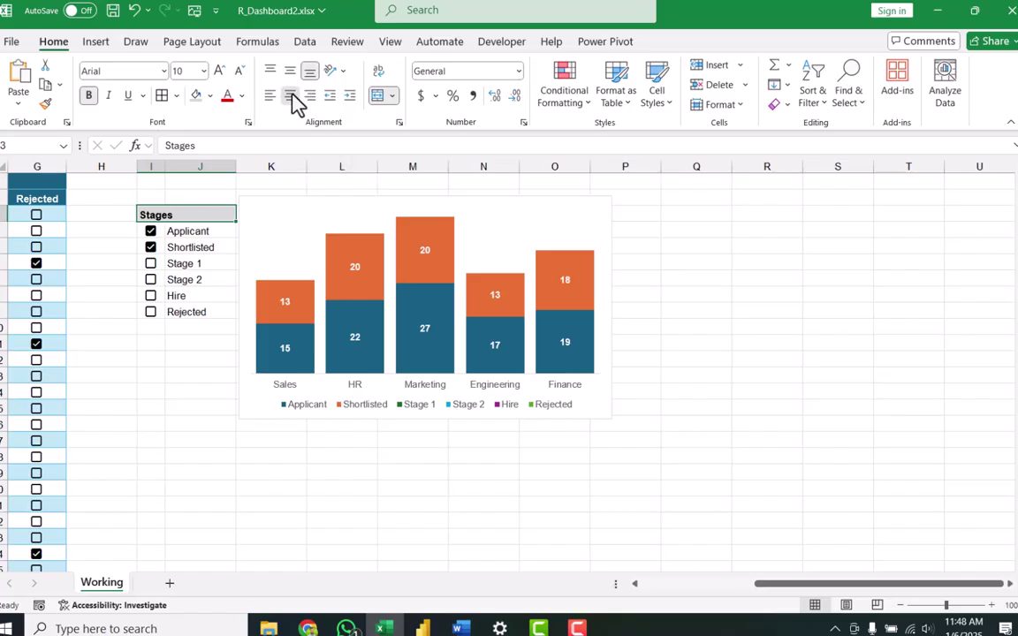
pyautogui.click(291, 96)
pyautogui.click(290, 72)
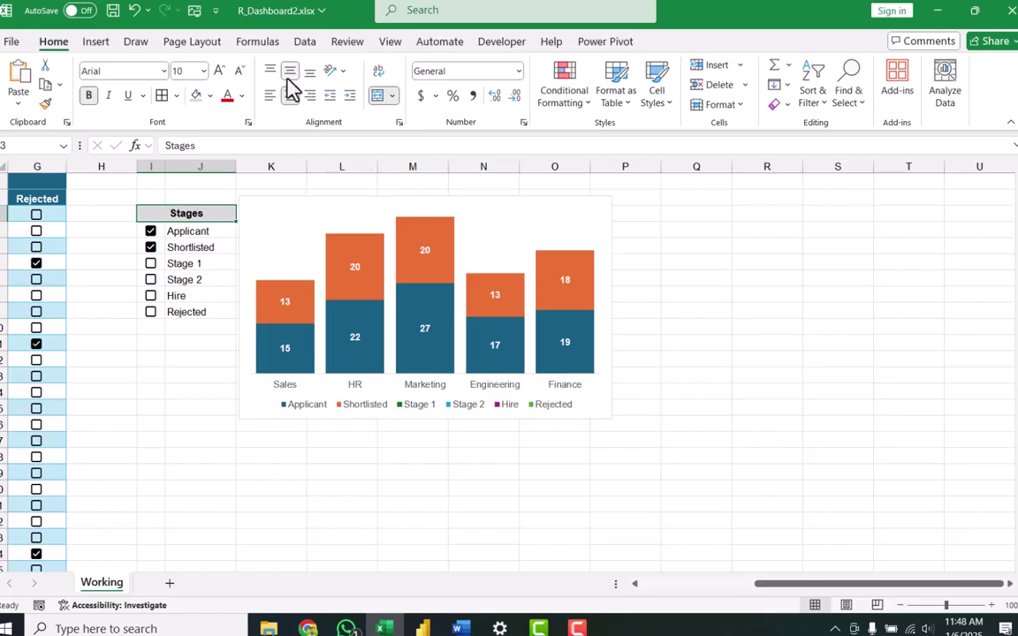
# Hide the sheet gridlines and apply grey borders to all cells of the Stages list in I3:J9.
pyautogui.click(392, 41)
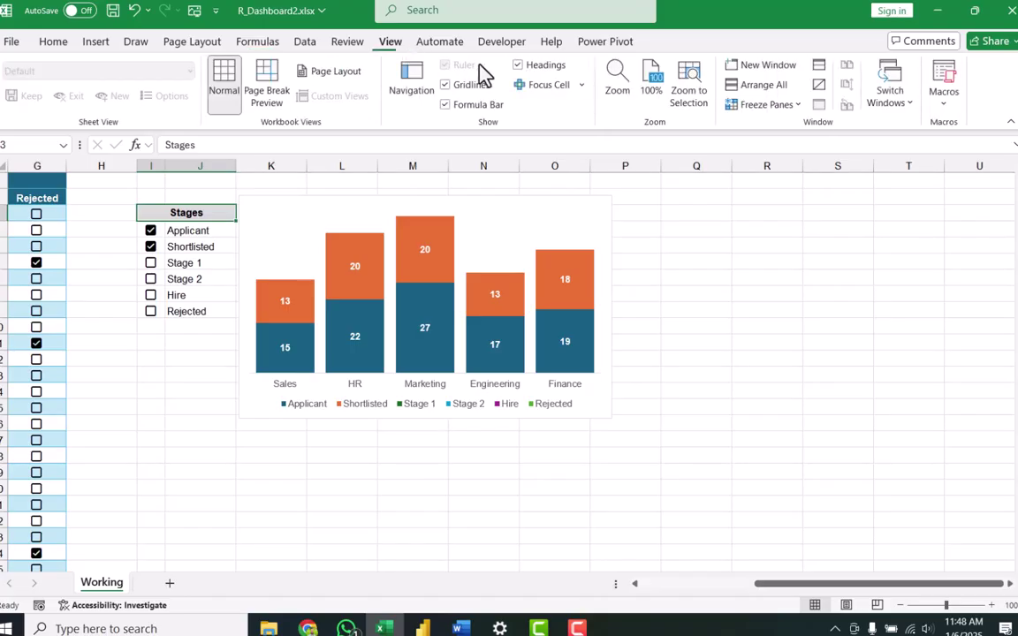
pyautogui.click(474, 86)
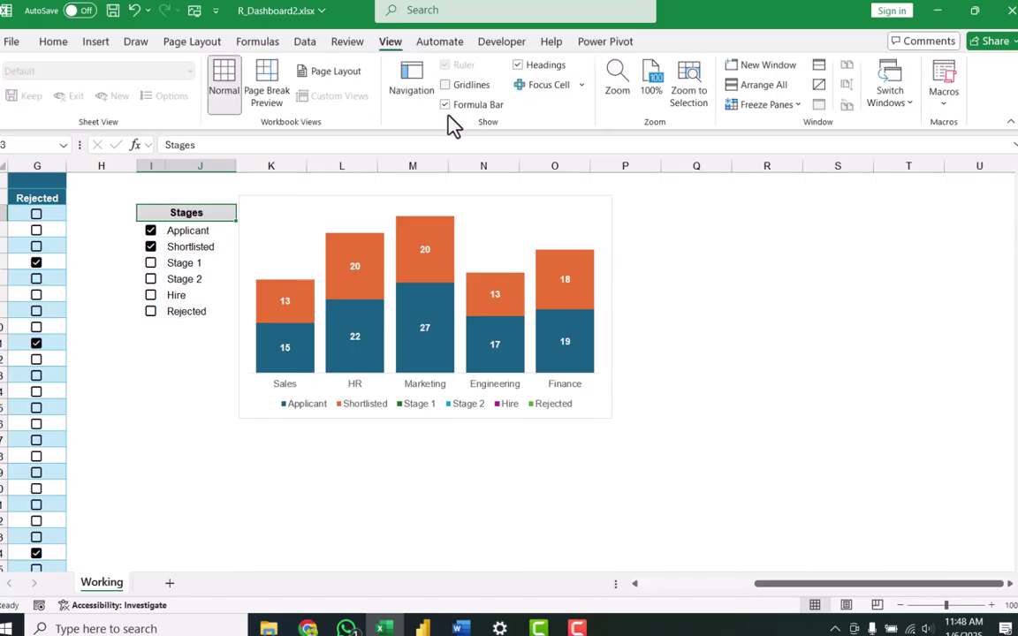
pyautogui.moveTo(176, 213); pyautogui.dragTo(182, 311)
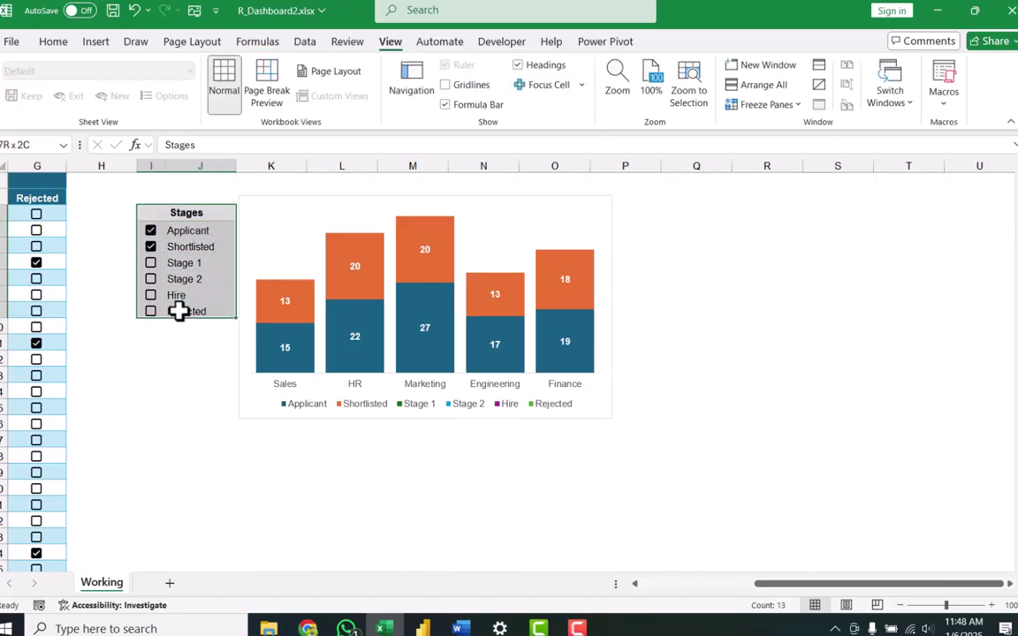
pyautogui.click(59, 44)
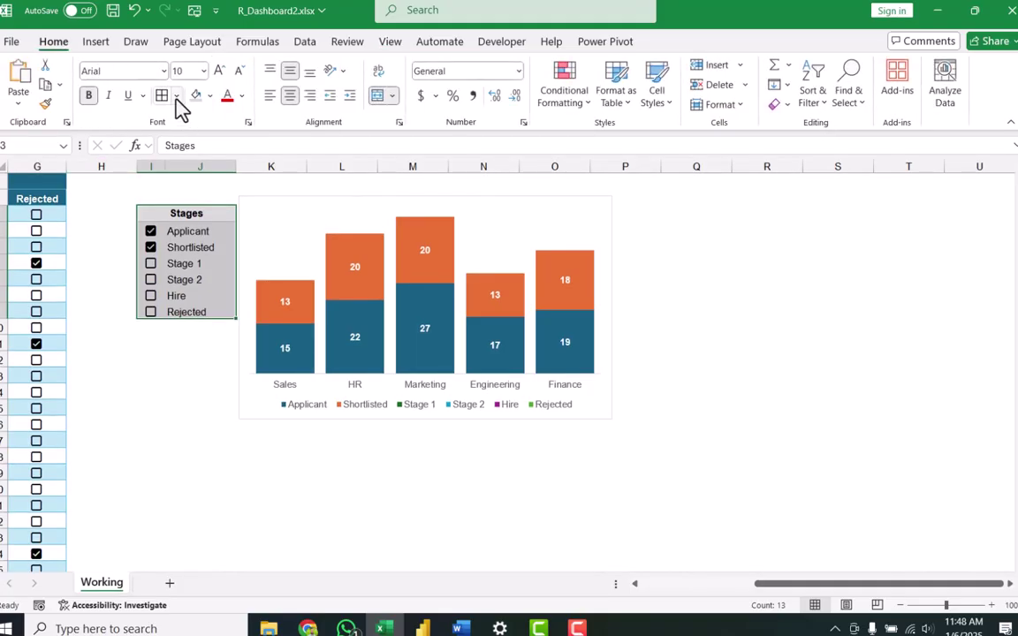
pyautogui.click(175, 95)
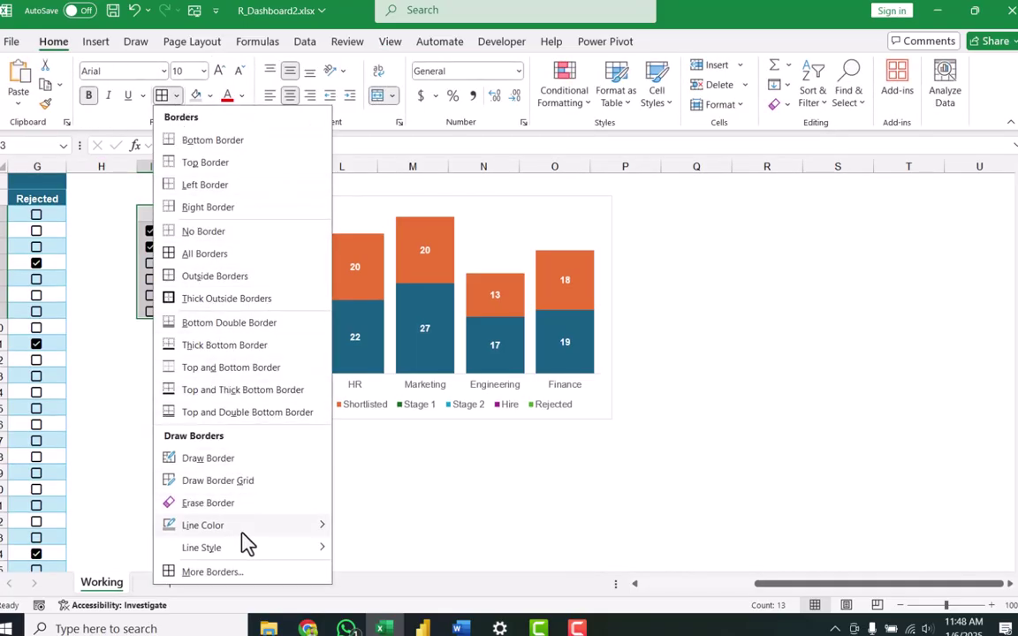
pyautogui.moveTo(247, 526)
pyautogui.click(343, 527)
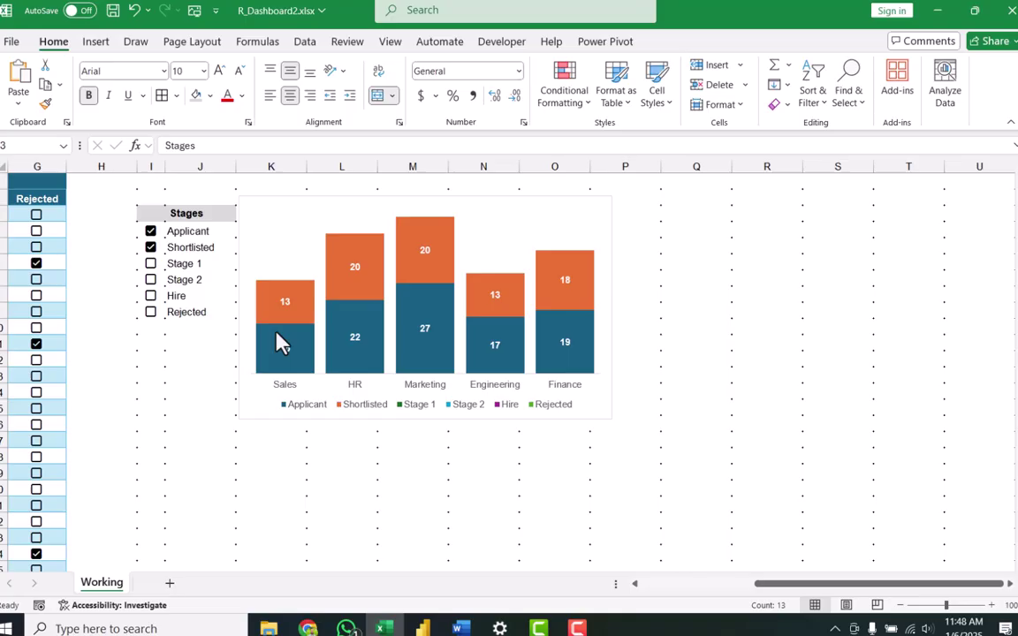
pyautogui.click(164, 99)
pyautogui.click(177, 408)
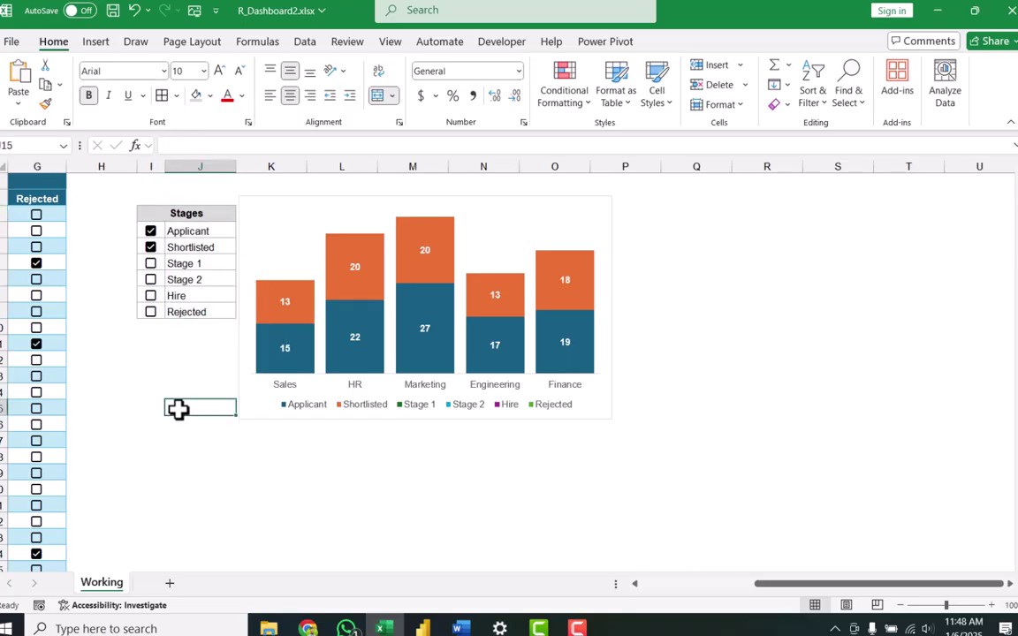
# Test the chart's stage checkboxes by turning on Stage 1 and Stage 2 and turning off Applicant and Shortlisted.
pyautogui.click(150, 263)
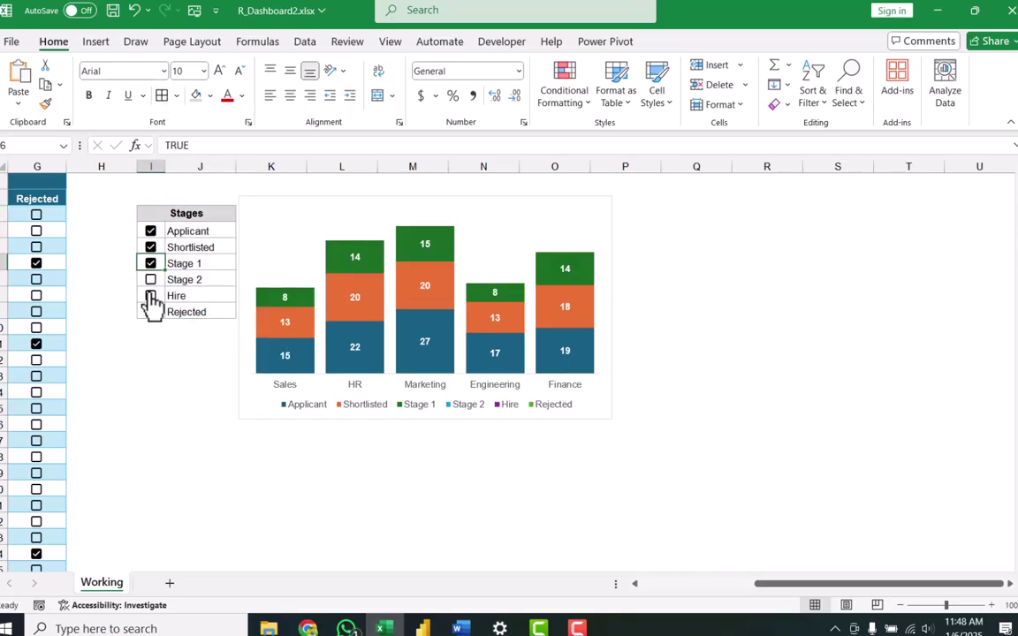
pyautogui.click(151, 280)
pyautogui.click(150, 231)
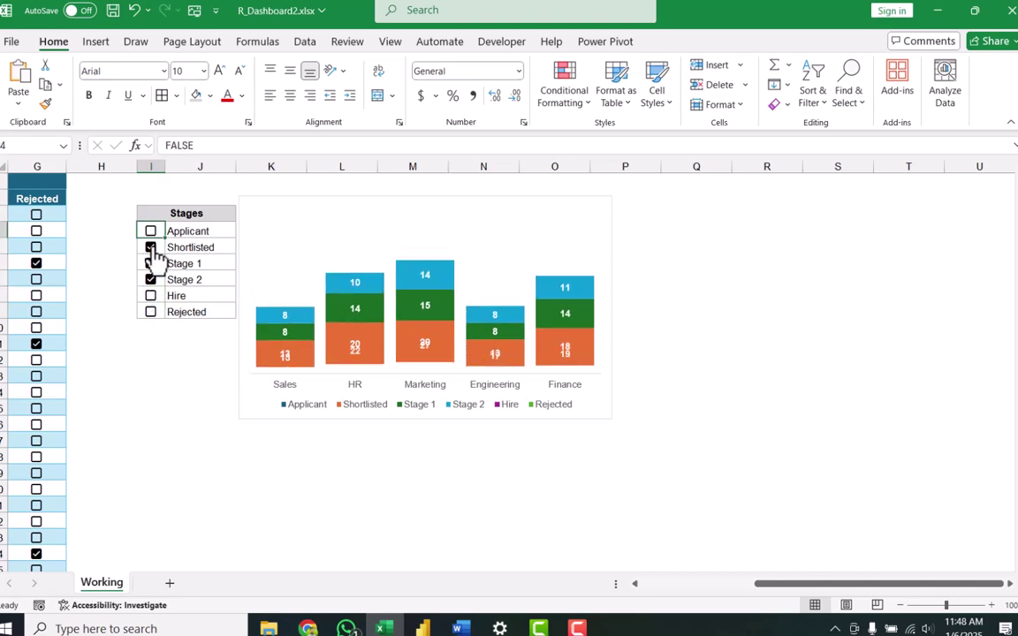
pyautogui.click(150, 247)
pyautogui.click(152, 387)
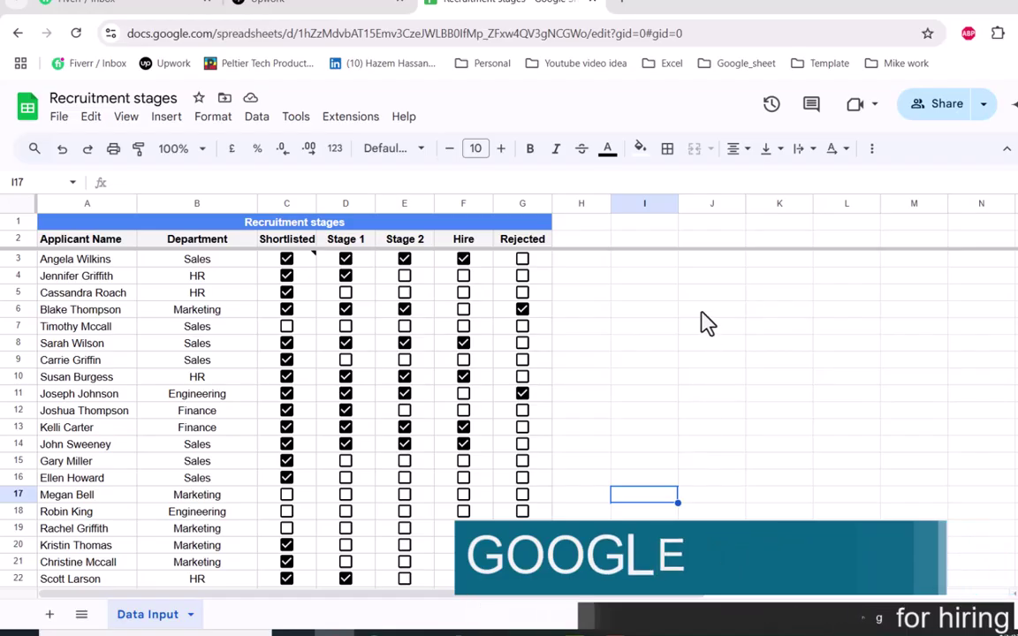
# Switch to the Recruitment stages file in Google Sheets, enter Applicant in J4 and pull headings C2:G2 into K4 with an array formula.
pyautogui.click(711, 281)
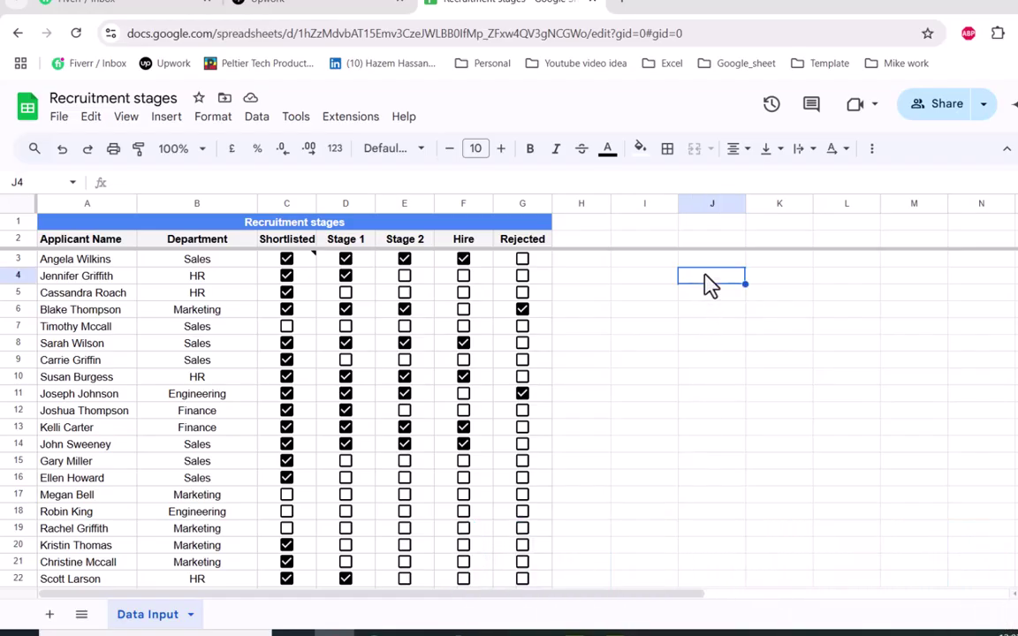
pyautogui.write('Applicant')
pyautogui.click(774, 281)
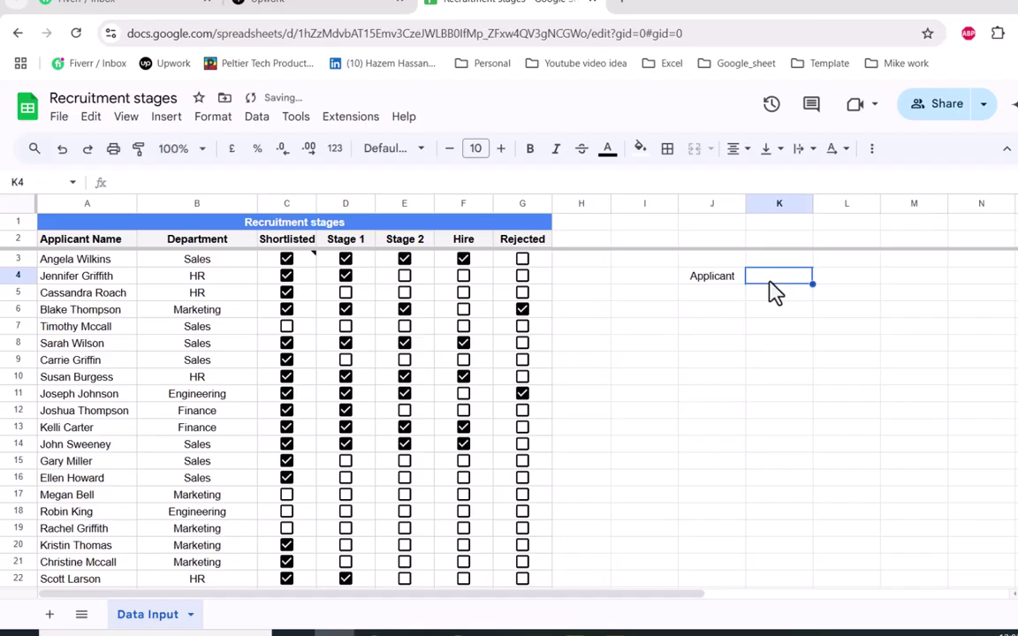
pyautogui.write('=')
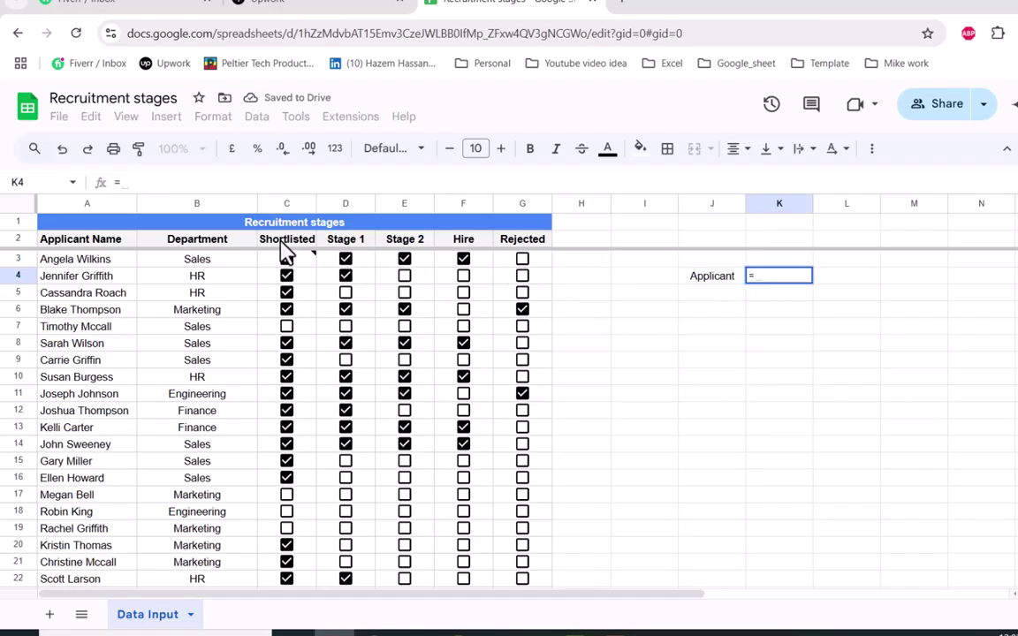
pyautogui.moveTo(284, 242); pyautogui.dragTo(511, 246)
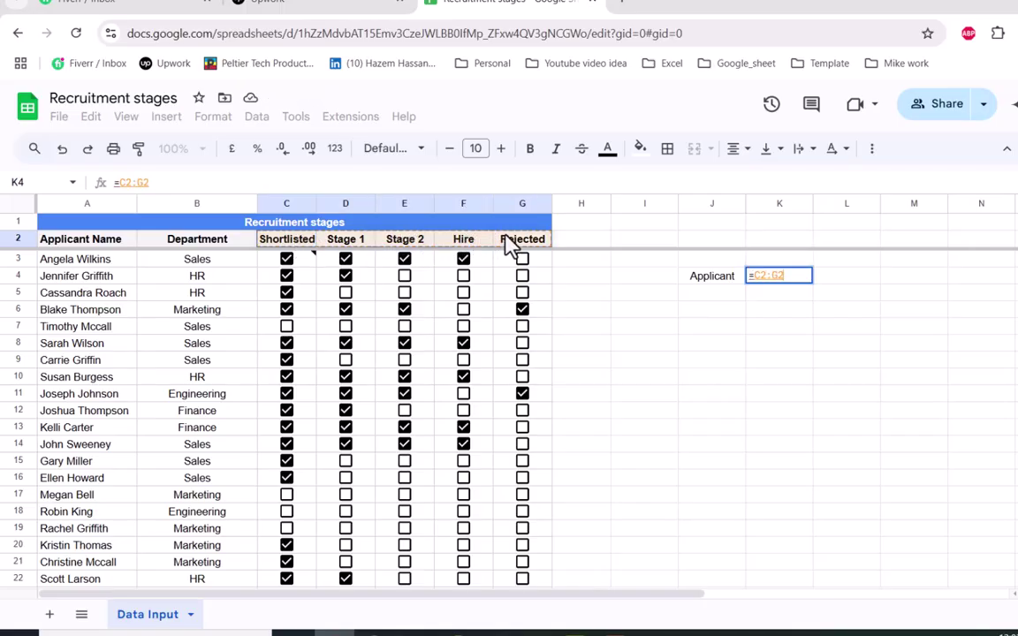
pyautogui.hotkey('ctrl', 'shift', 'Return')
pyautogui.press('Return')
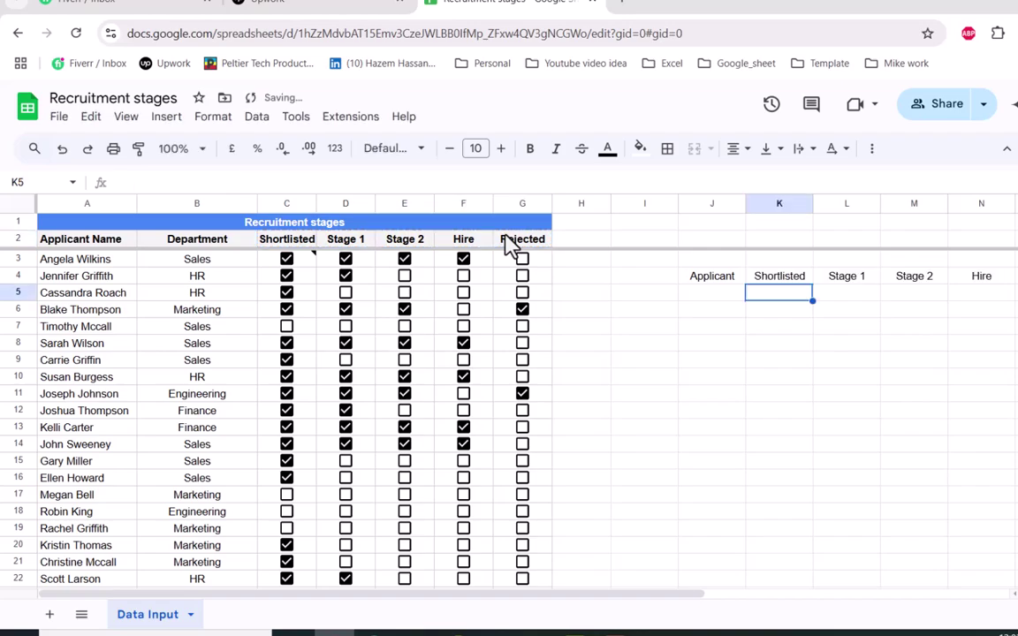
# List the distinct departments down from I5 with the formula =unique(B3:B).
pyautogui.click(663, 306)
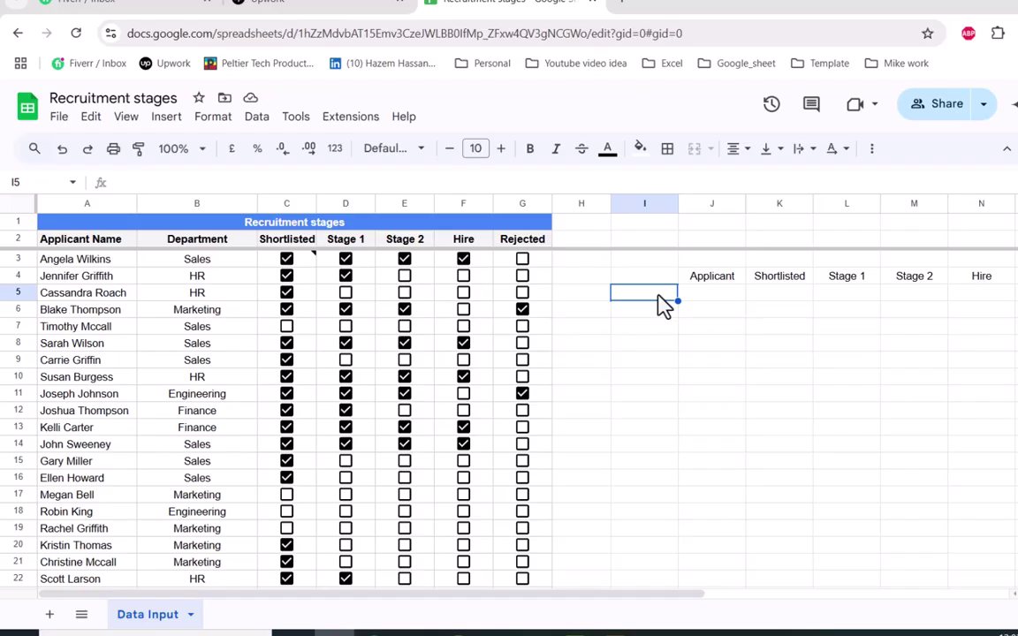
pyautogui.write('=')
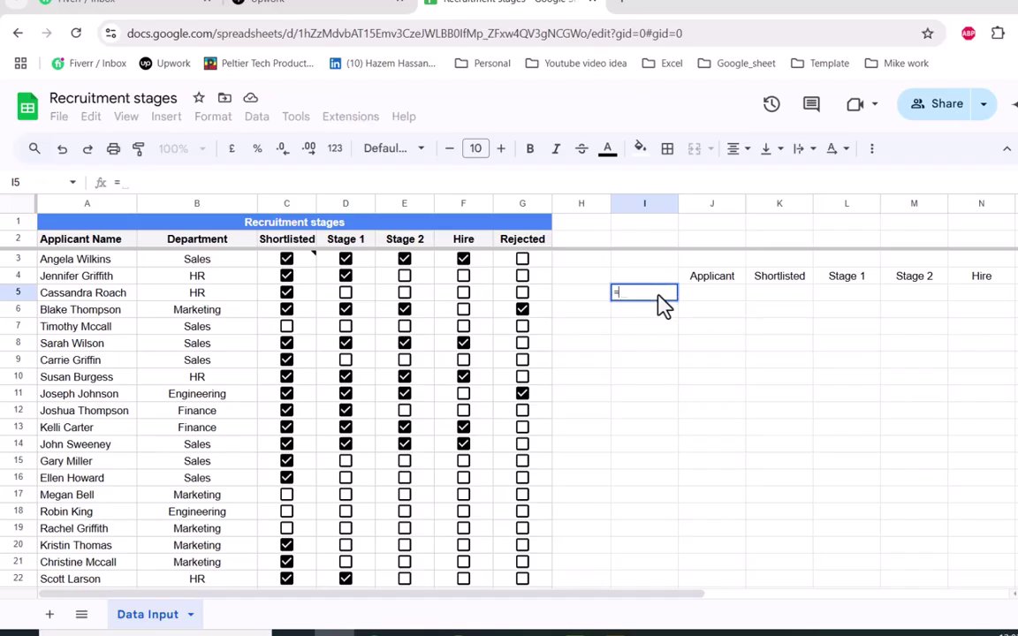
pyautogui.write('unique')
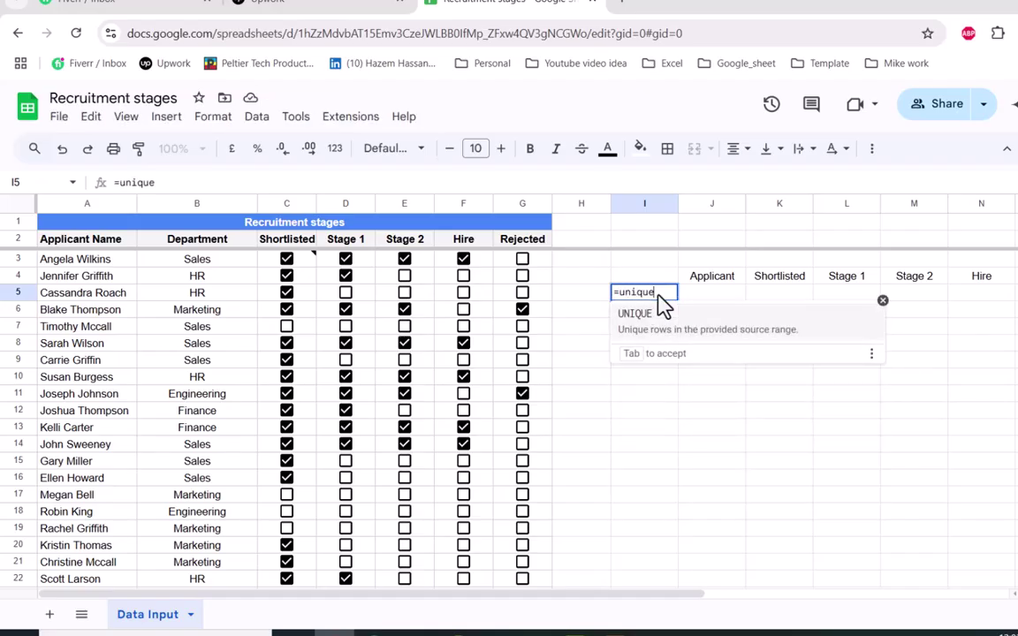
pyautogui.write('(')
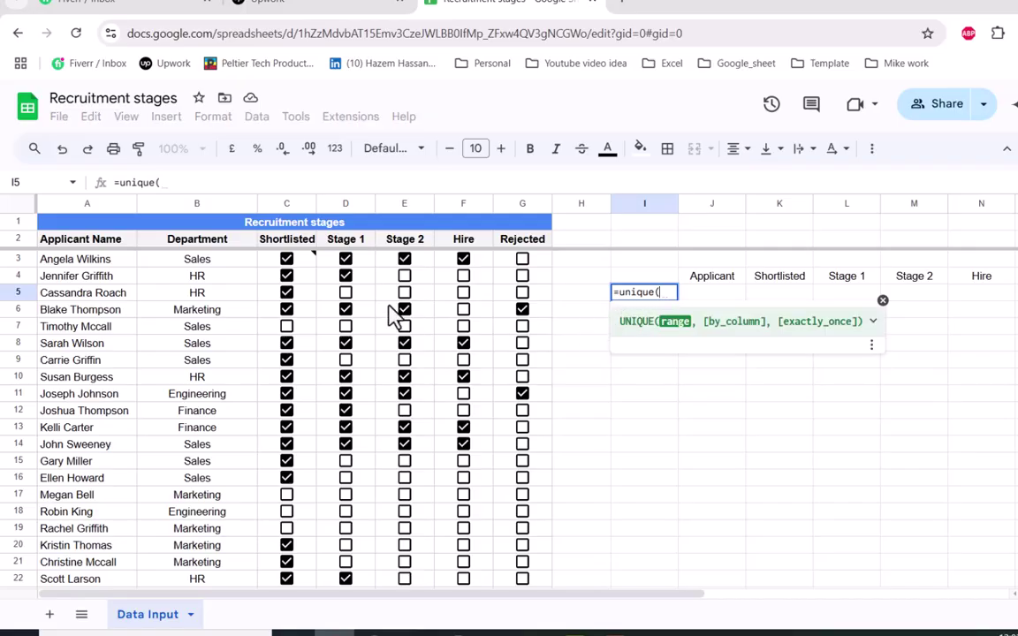
pyautogui.click(225, 263)
pyautogui.moveTo(228, 270); pyautogui.dragTo(238, 332)
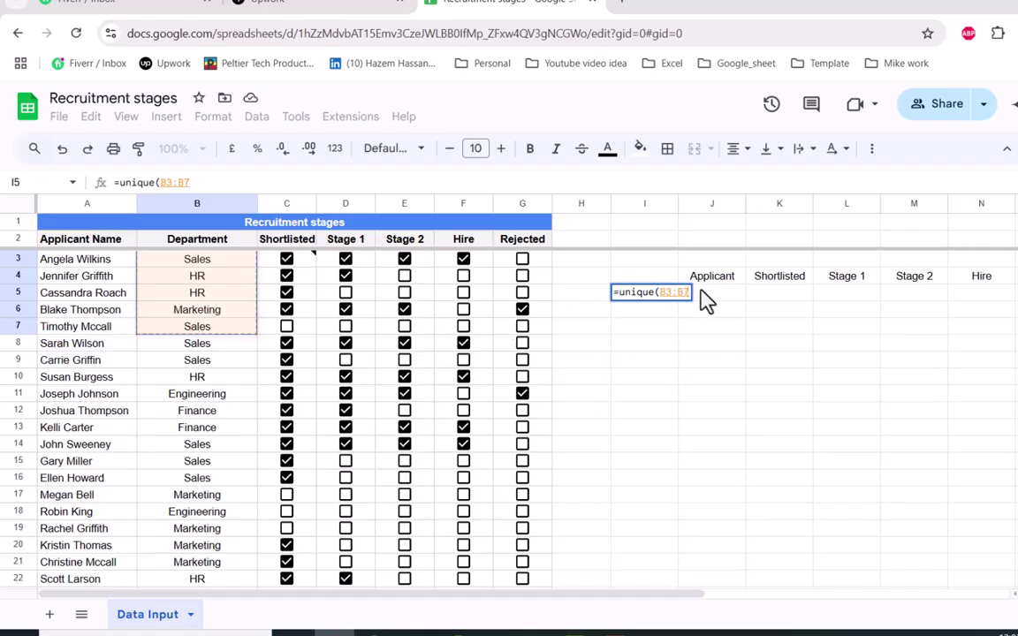
pyautogui.press('BackSpace')
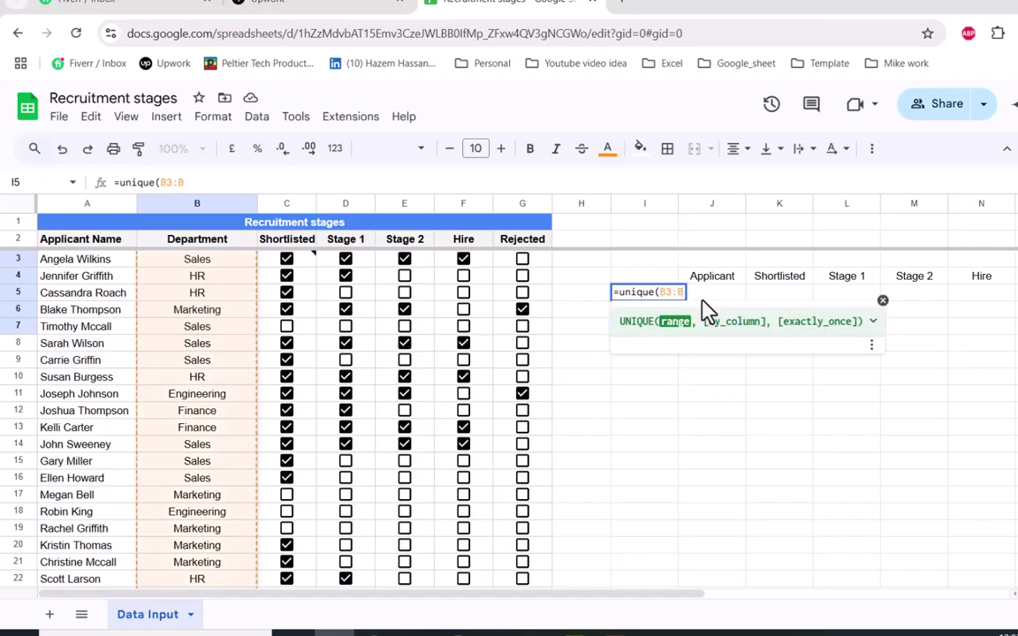
pyautogui.write(')')
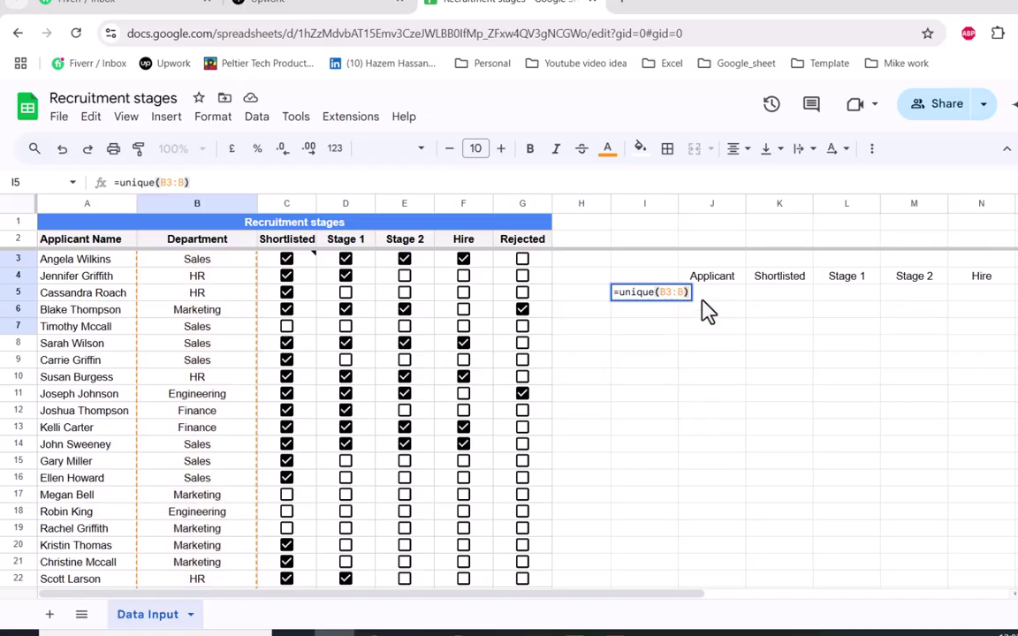
pyautogui.press('Return')
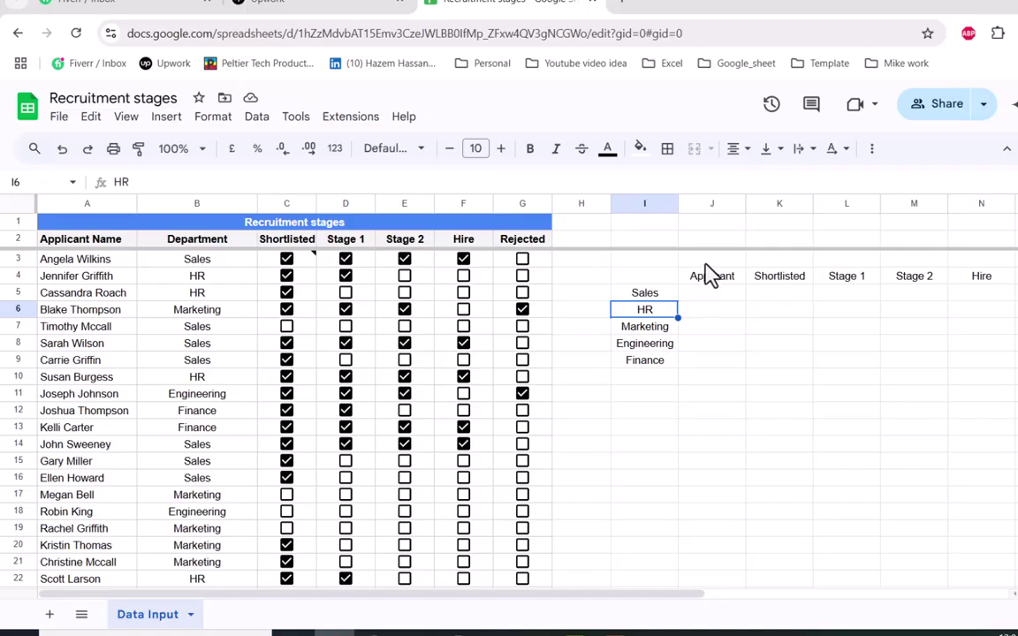
# Insert tick boxes in J3:O3 above the Applicant to Rejected headings.
pyautogui.click(713, 260)
pyautogui.moveTo(725, 272); pyautogui.dragTo(854, 264)
pyautogui.click(165, 118)
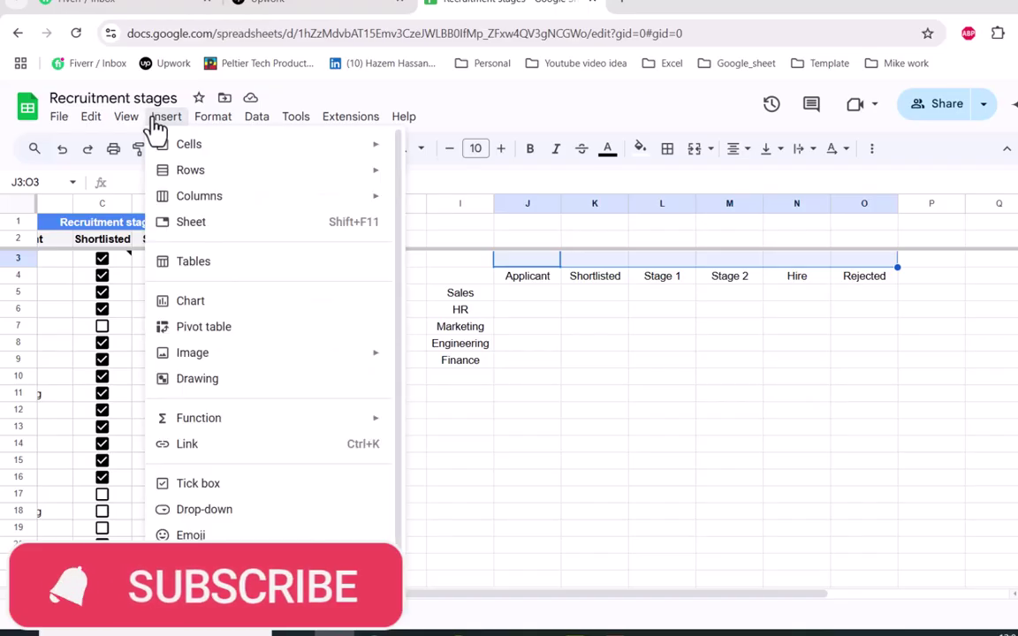
pyautogui.click(210, 491)
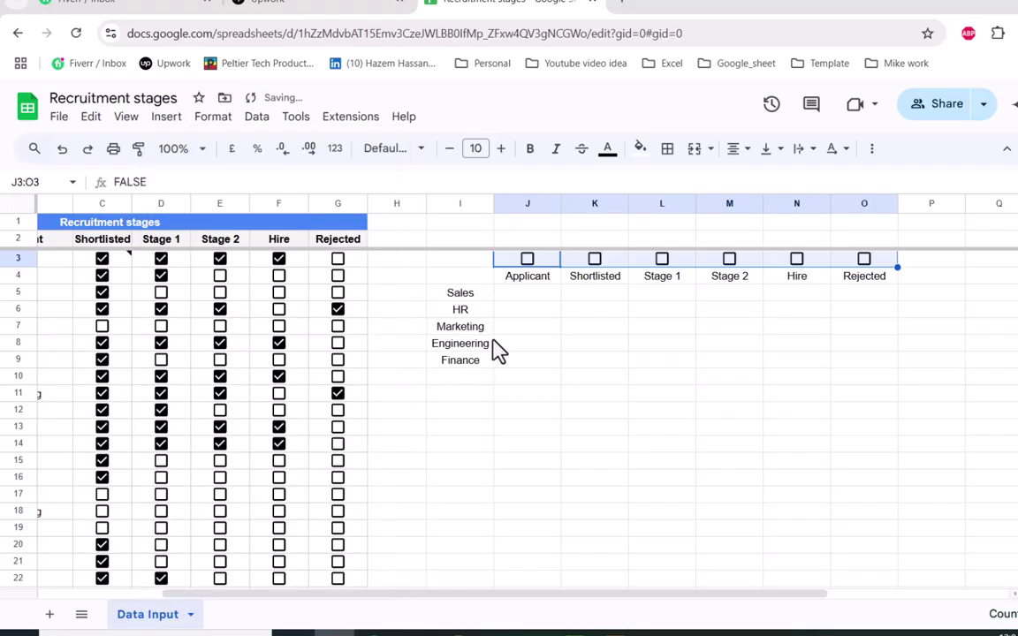
pyautogui.click(721, 334)
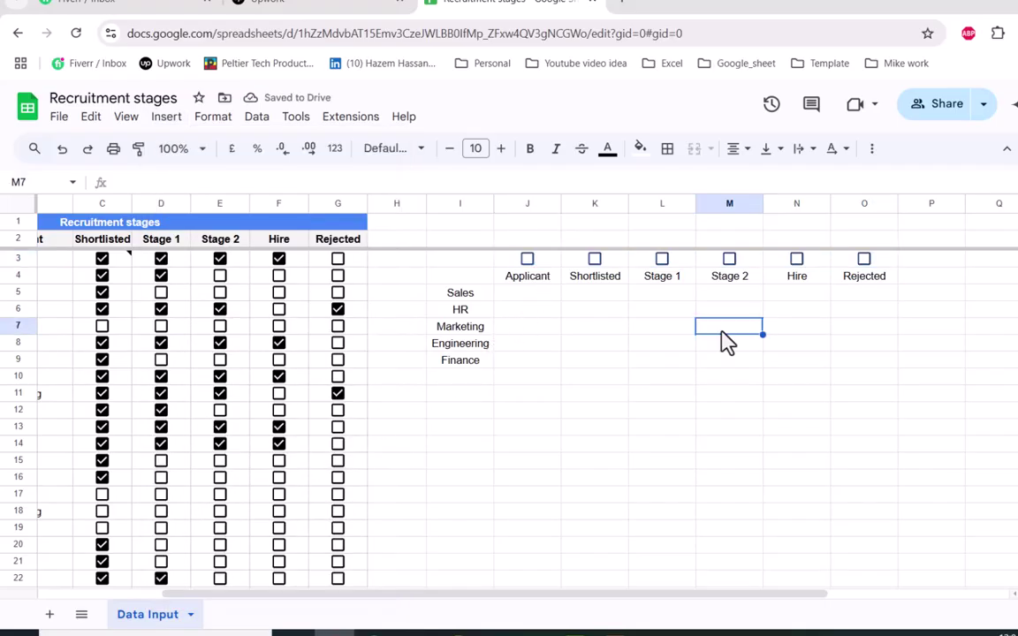
# Enter =countif(B3:B,I5:I9) in J5 to count the applicants per department.
pyautogui.click(534, 300)
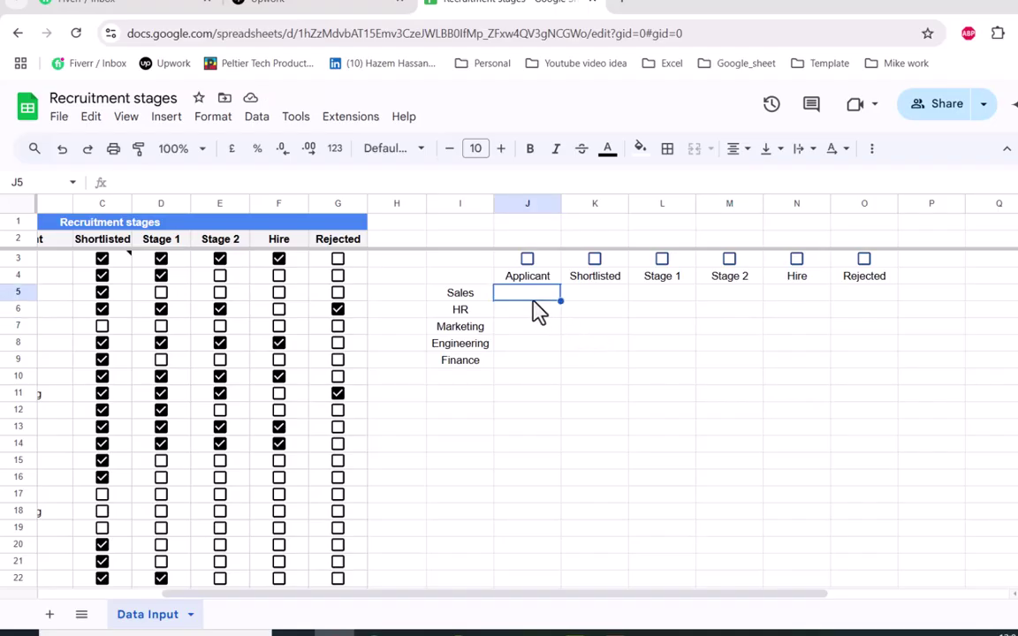
pyautogui.write('=c')
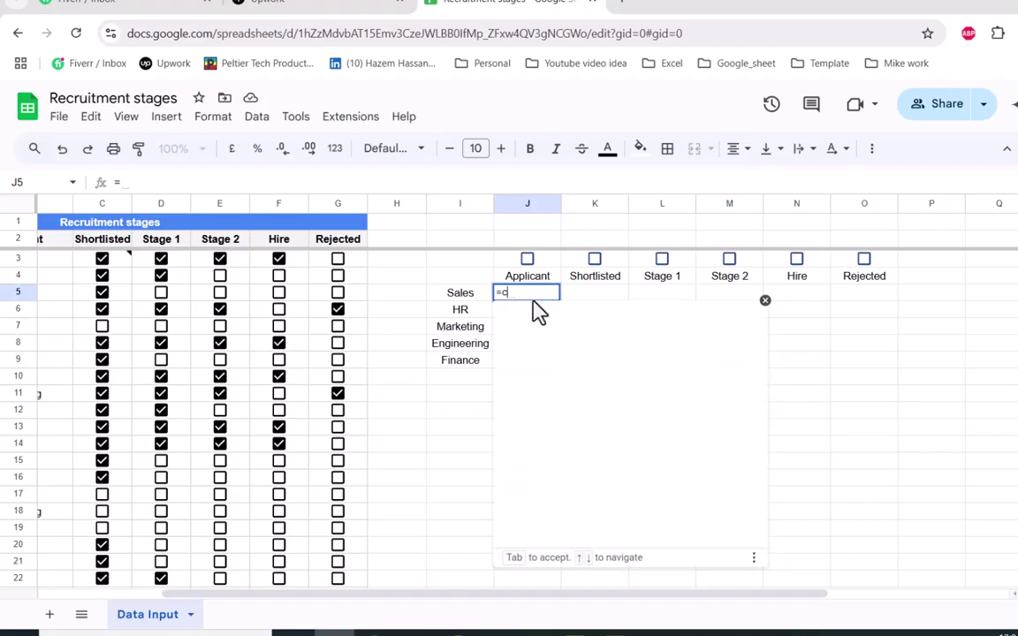
pyautogui.write('ountif')
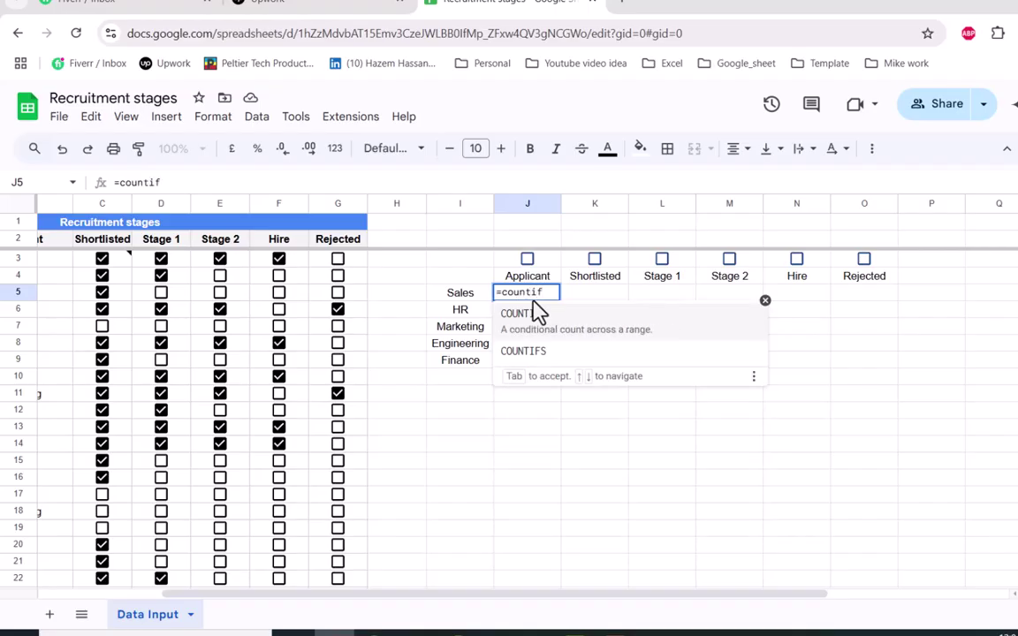
pyautogui.write('(')
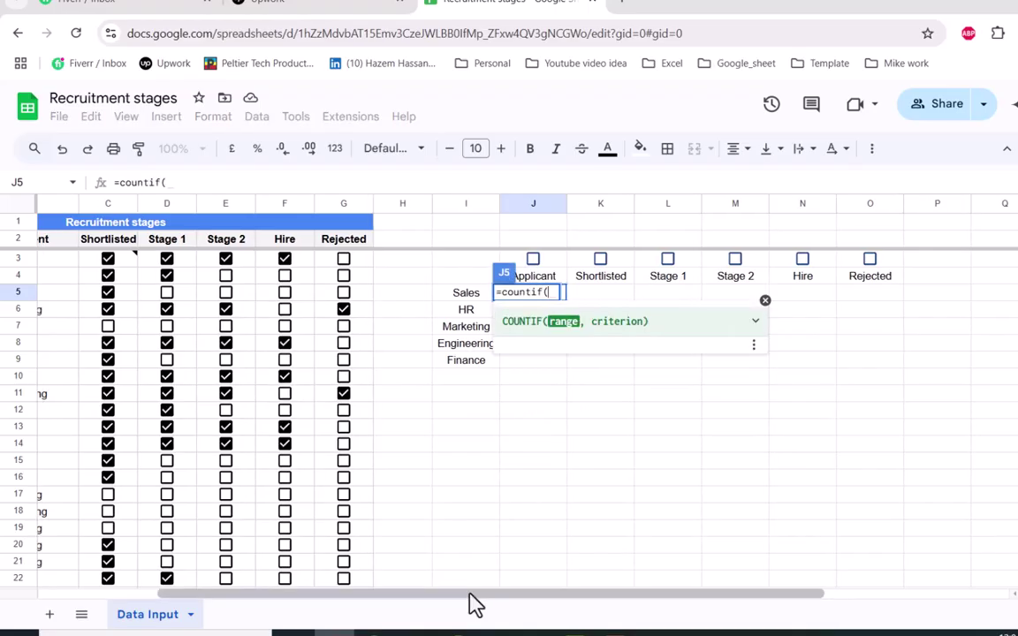
pyautogui.moveTo(471, 598); pyautogui.dragTo(343, 579)
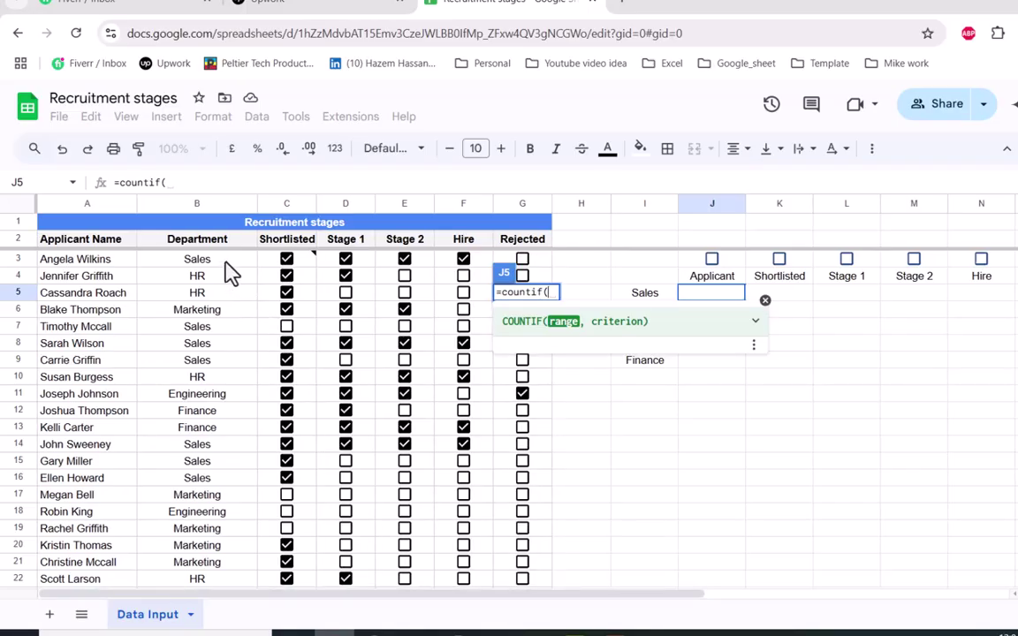
pyautogui.moveTo(225, 263); pyautogui.dragTo(227, 316)
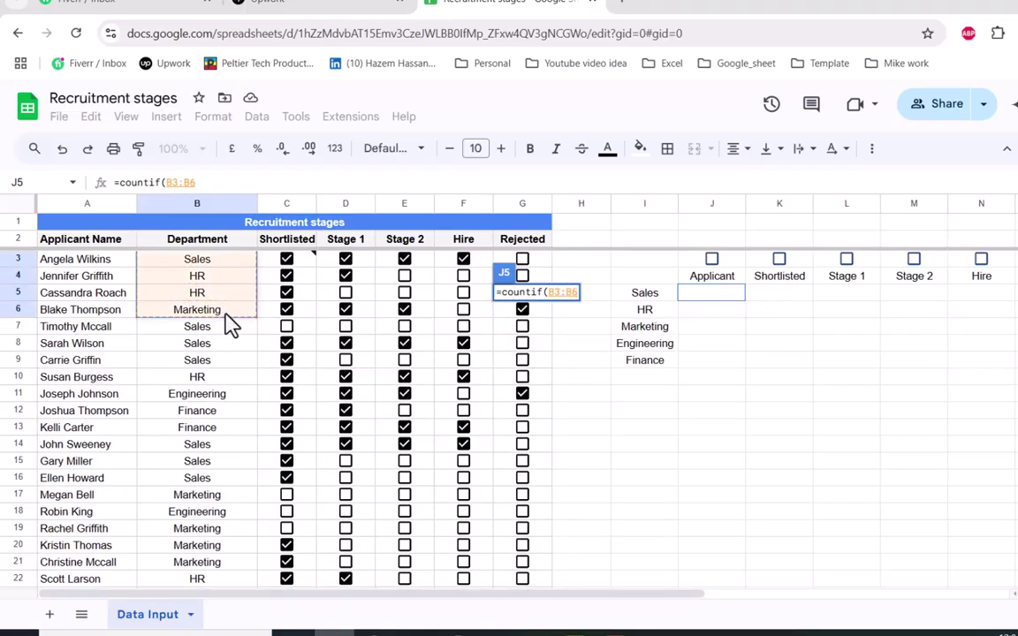
pyautogui.press('BackSpace')
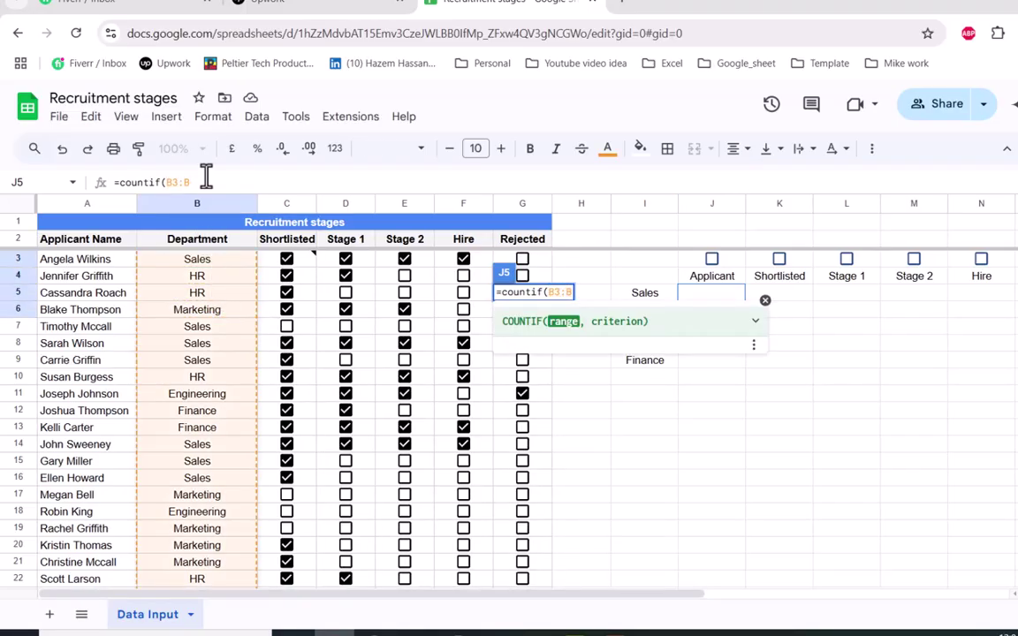
pyautogui.write(',')
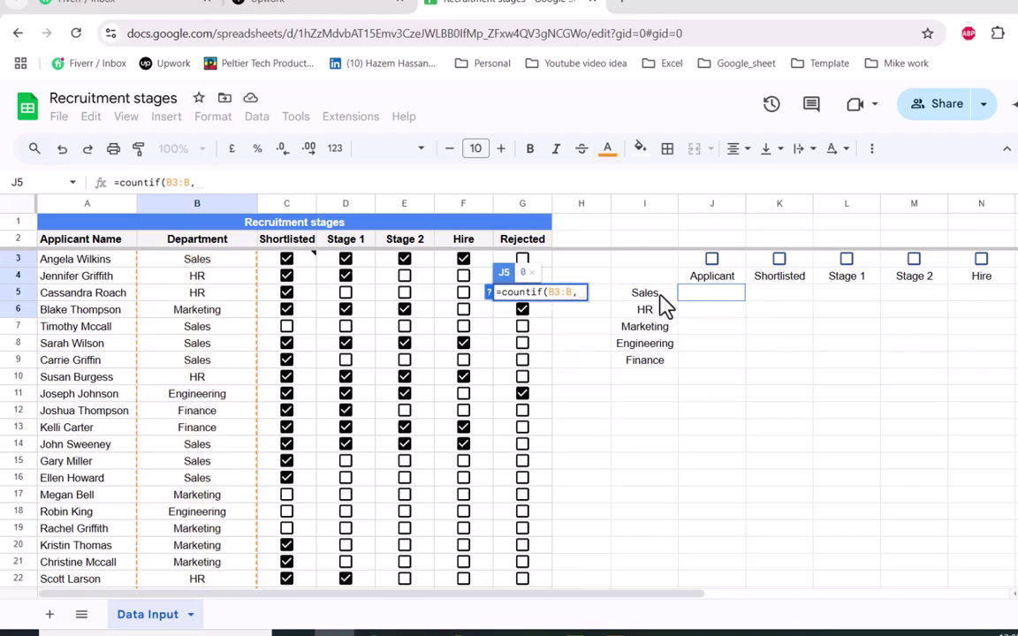
pyautogui.moveTo(659, 296); pyautogui.dragTo(655, 366)
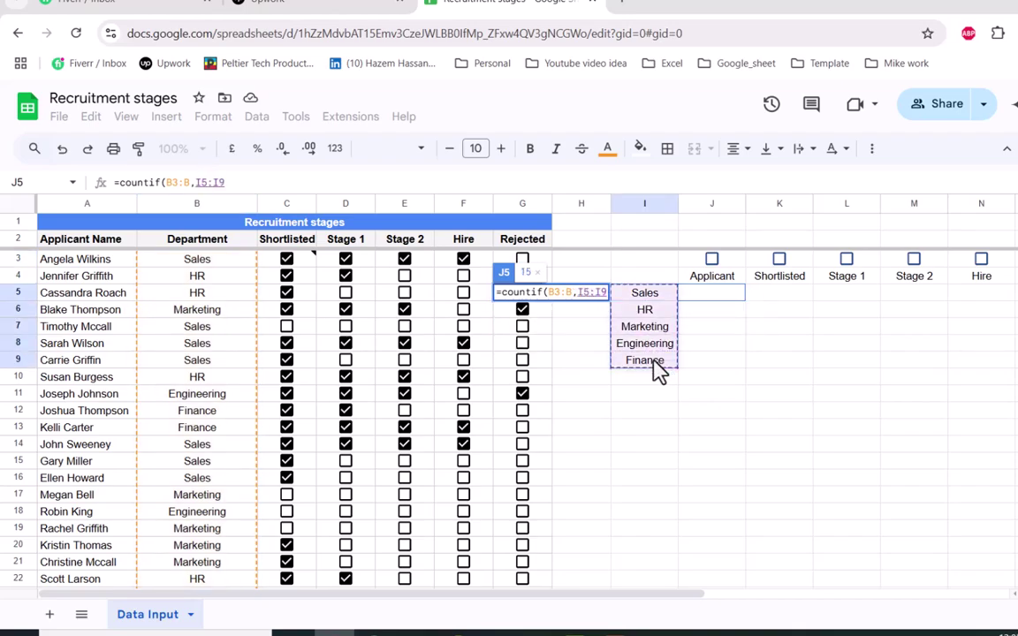
pyautogui.write(')')
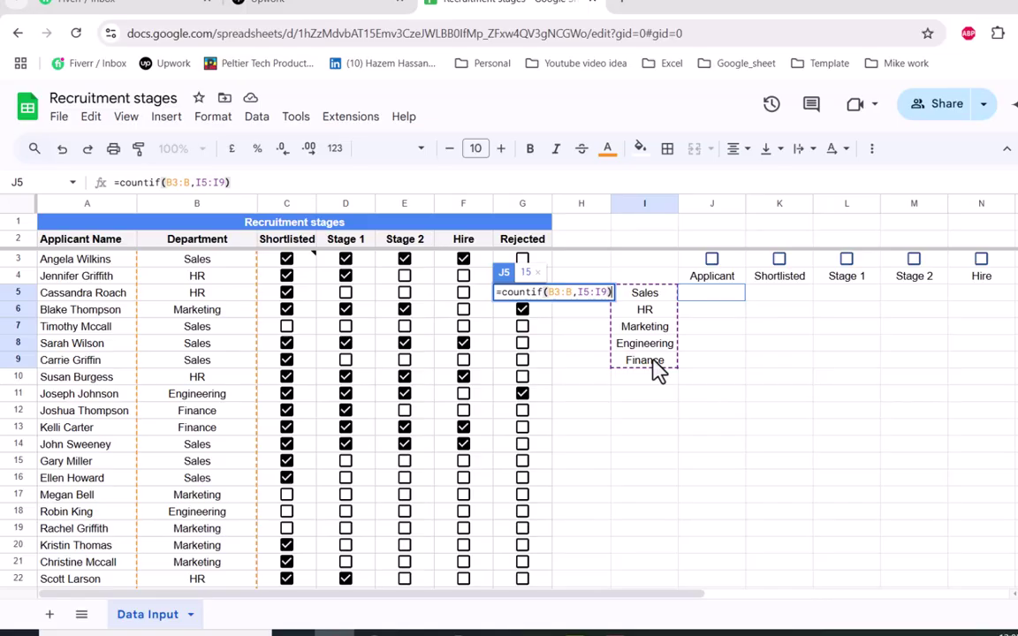
pyautogui.press('Return')
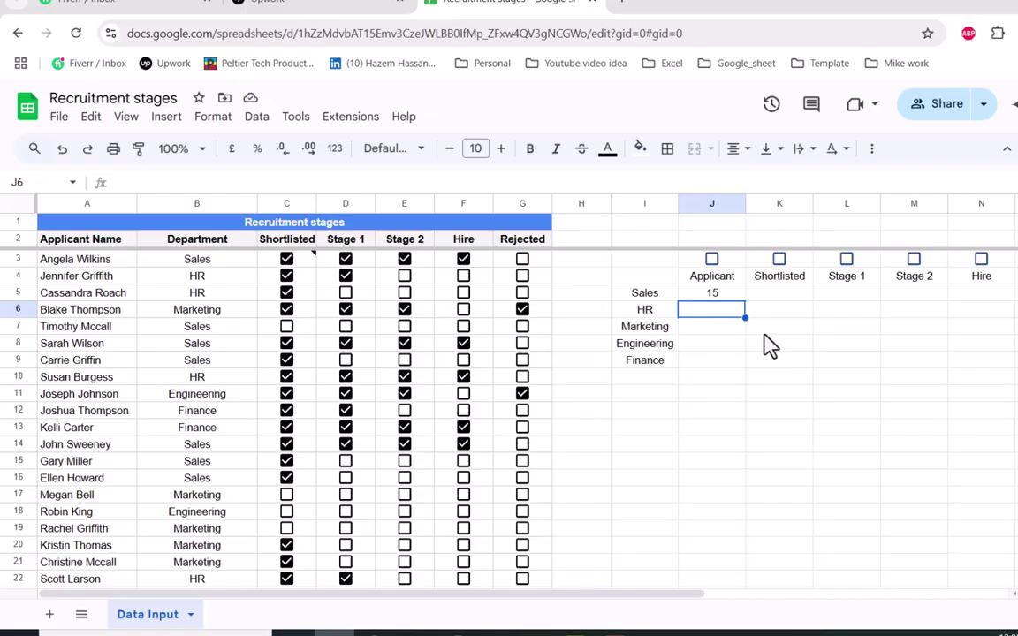
# Wrap the count in J5 as =ArrayFormula(if(J3, countif(B3:B,I5:I9),"")) so it depends on the Applicant tick box.
pyautogui.click(728, 297)
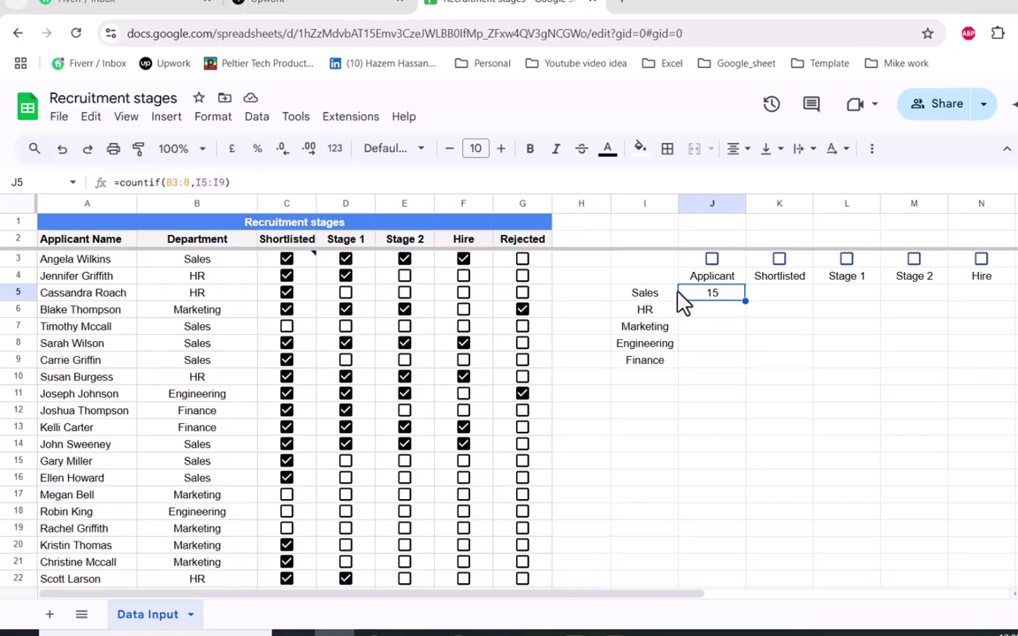
pyautogui.click(119, 182)
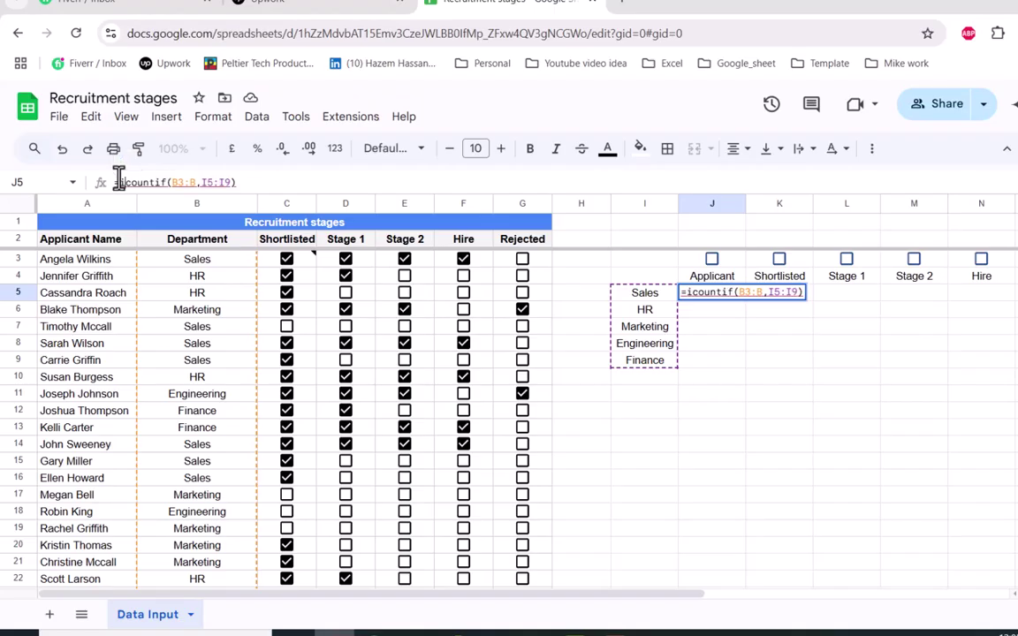
pyautogui.write('if(')
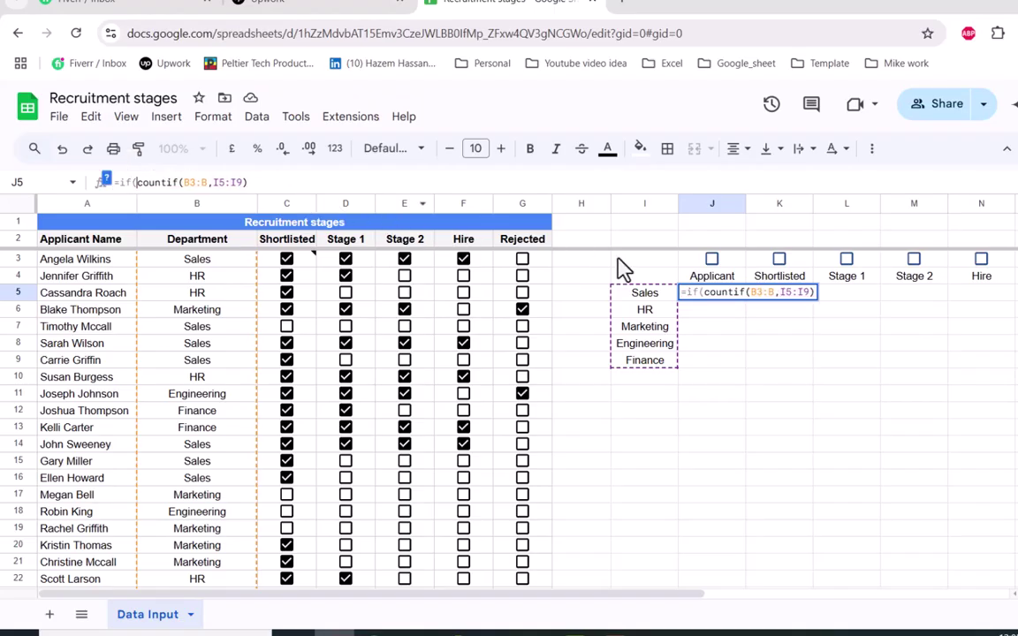
pyautogui.click(736, 262)
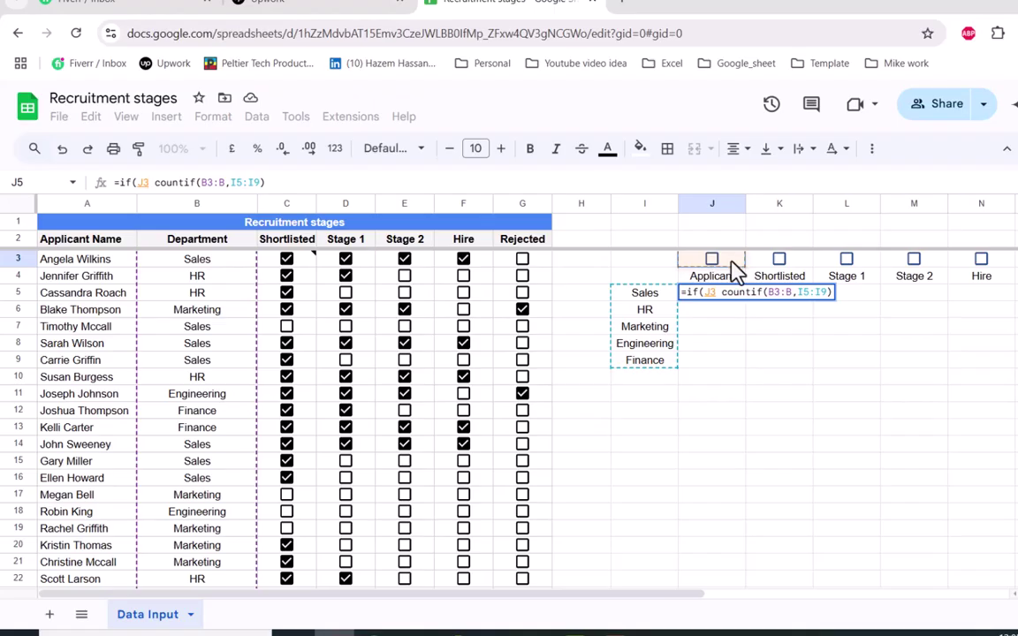
pyautogui.write(',')
pyautogui.moveTo(152, 181); pyautogui.dragTo(293, 183)
pyautogui.click(292, 183)
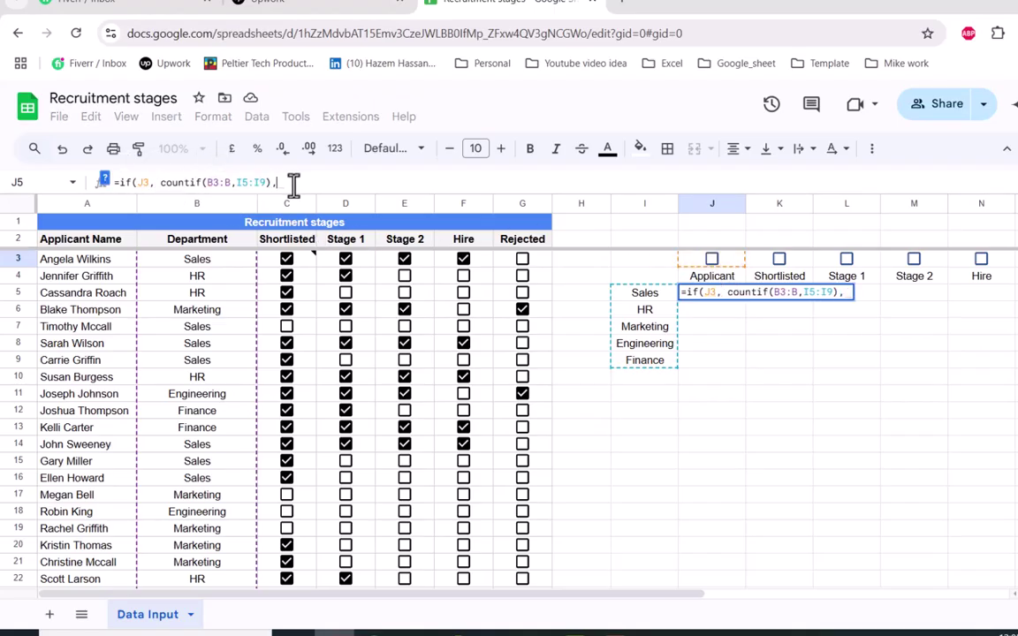
pyautogui.write(', "')
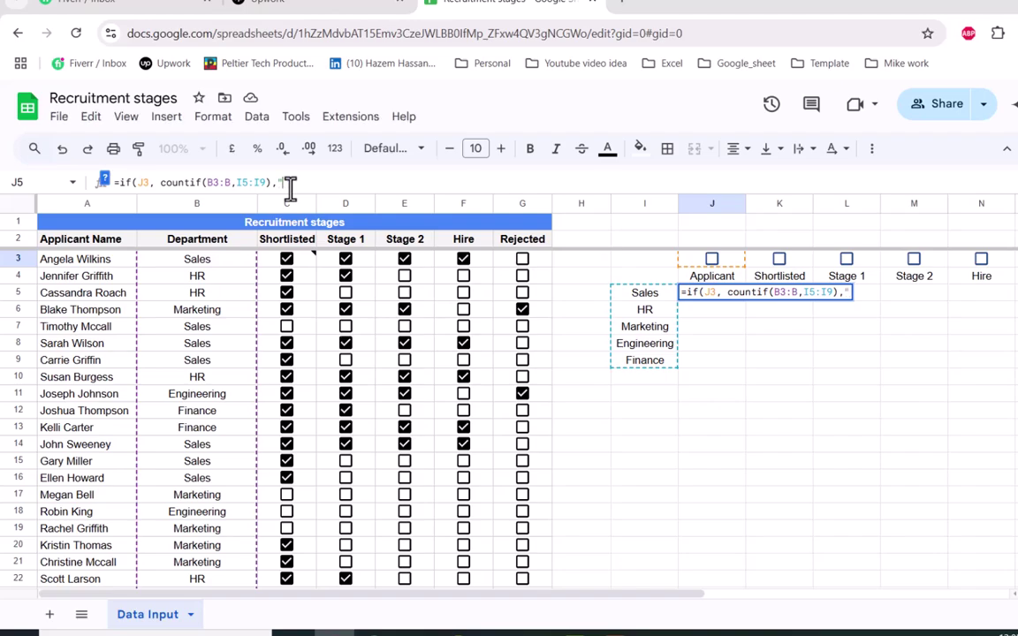
pyautogui.write(')')
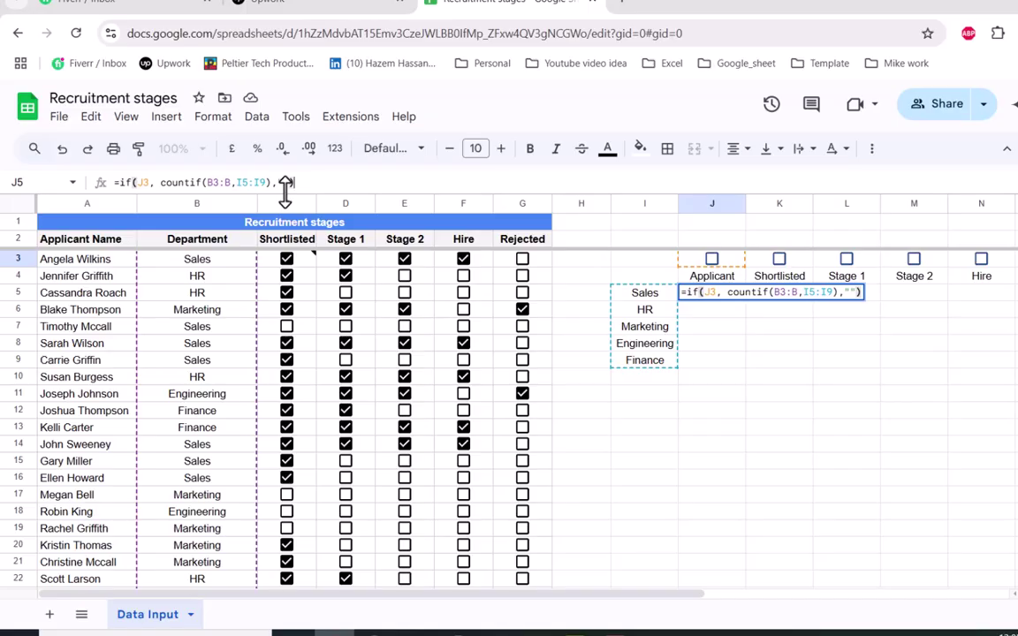
pyautogui.hotkey('ctrl', 'shift', 'Return')
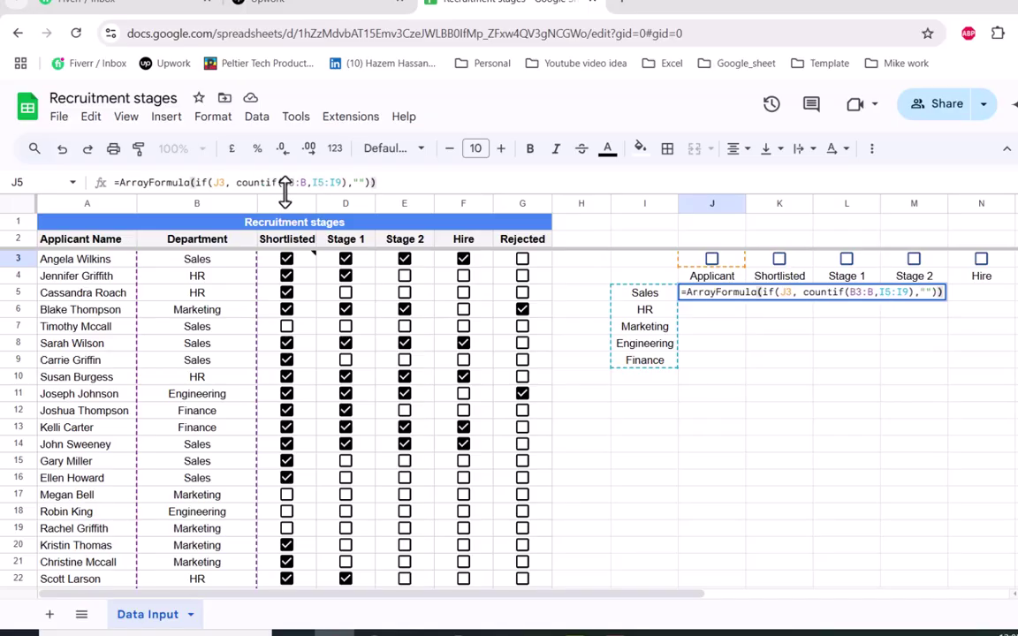
pyautogui.press('Return')
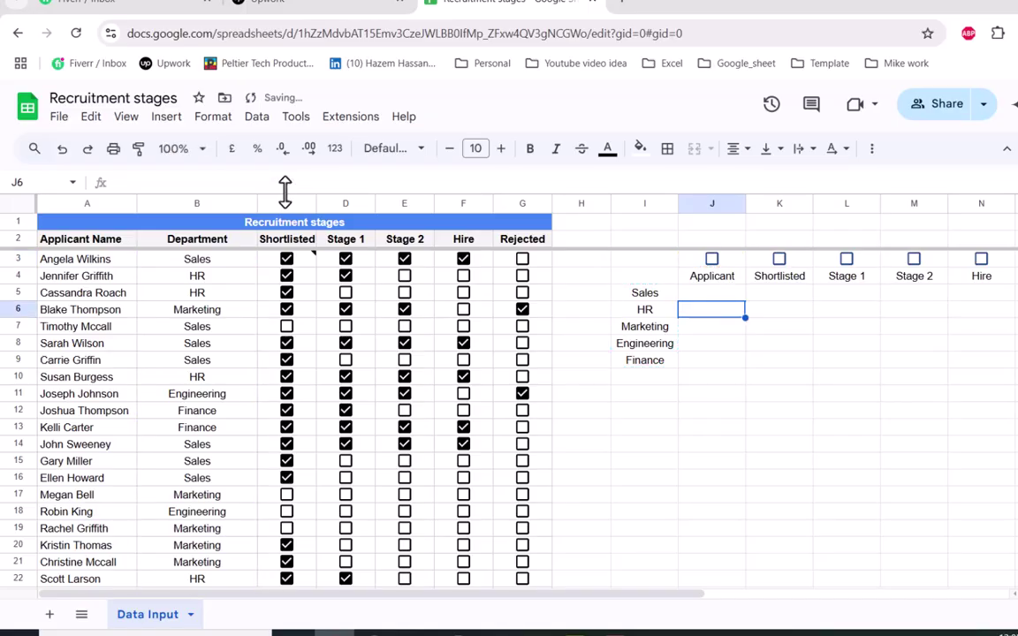
# Tick all the boxes in J3:O3, from Applicant through Rejected.
pyautogui.click(712, 260)
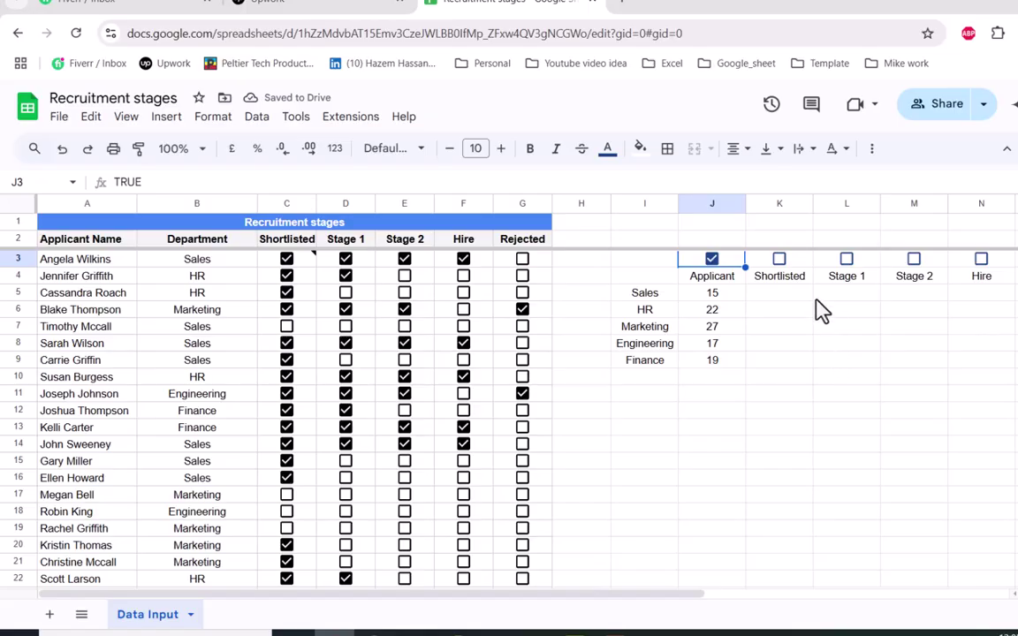
pyautogui.click(782, 262)
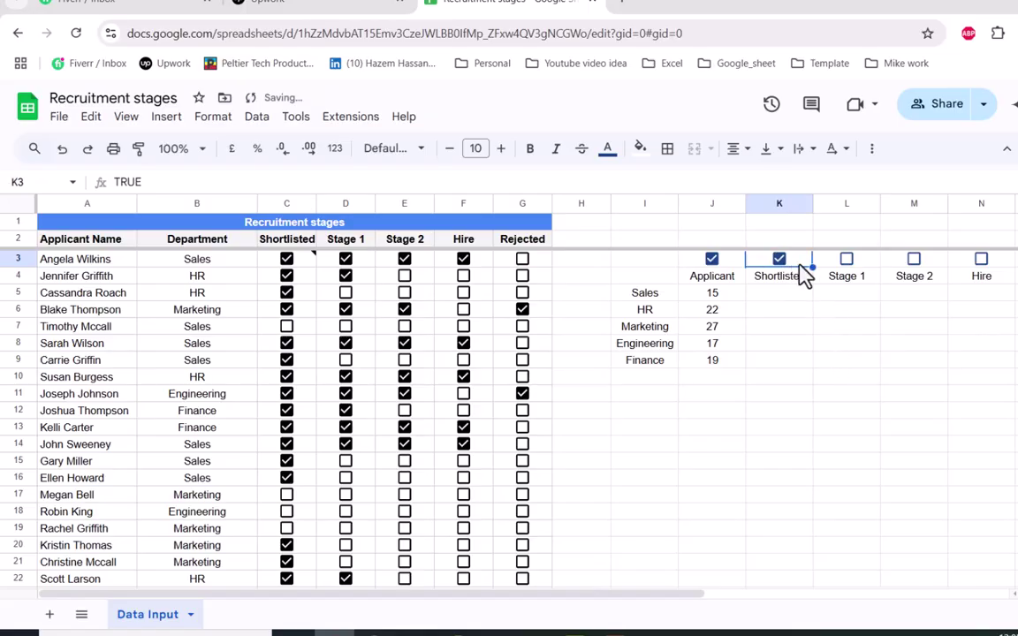
pyautogui.click(846, 260)
pyautogui.click(914, 261)
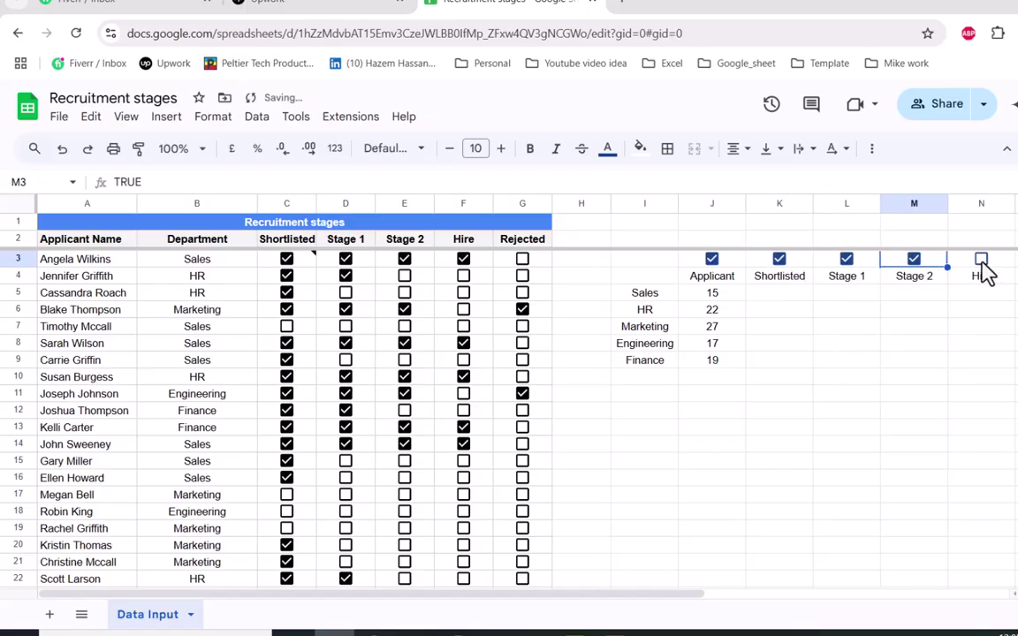
pyautogui.click(981, 260)
pyautogui.moveTo(672, 597); pyautogui.dragTo(734, 619)
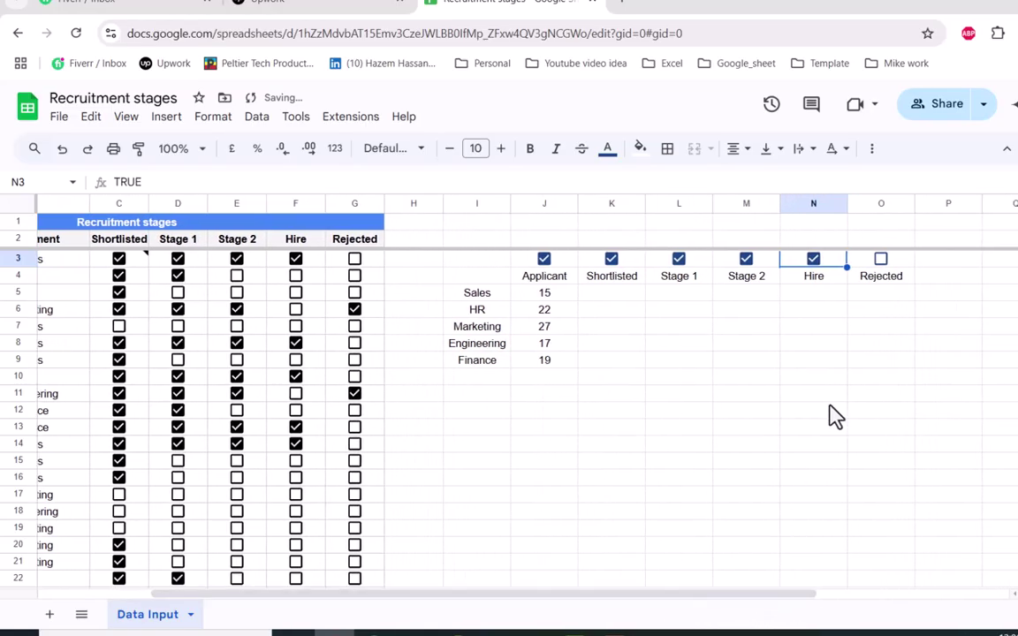
pyautogui.click(881, 260)
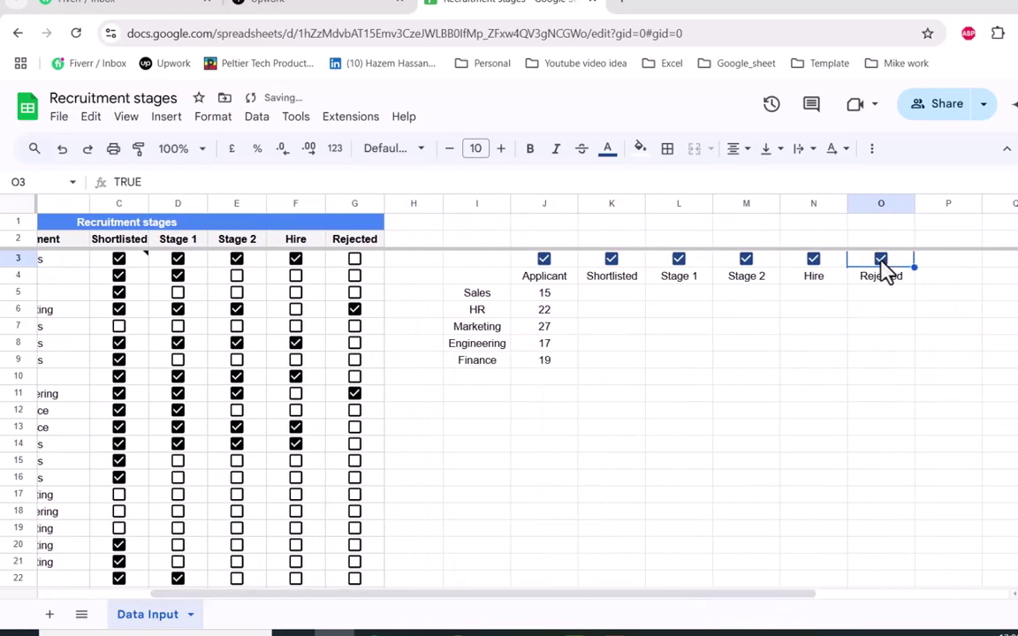
pyautogui.hscroll(-5, 831, 371)
# Begin a COUNTIFS formula in K5 that matches the departments in $B$3:$B against $I$5:$I$9.
pyautogui.click(778, 444)
pyautogui.click(778, 294)
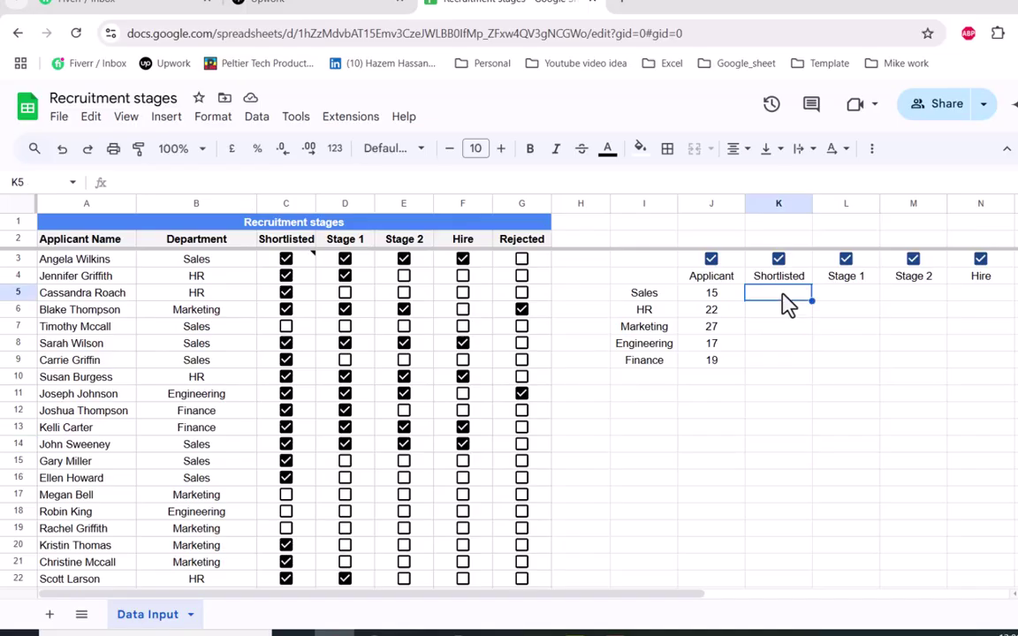
pyautogui.write('=cou')
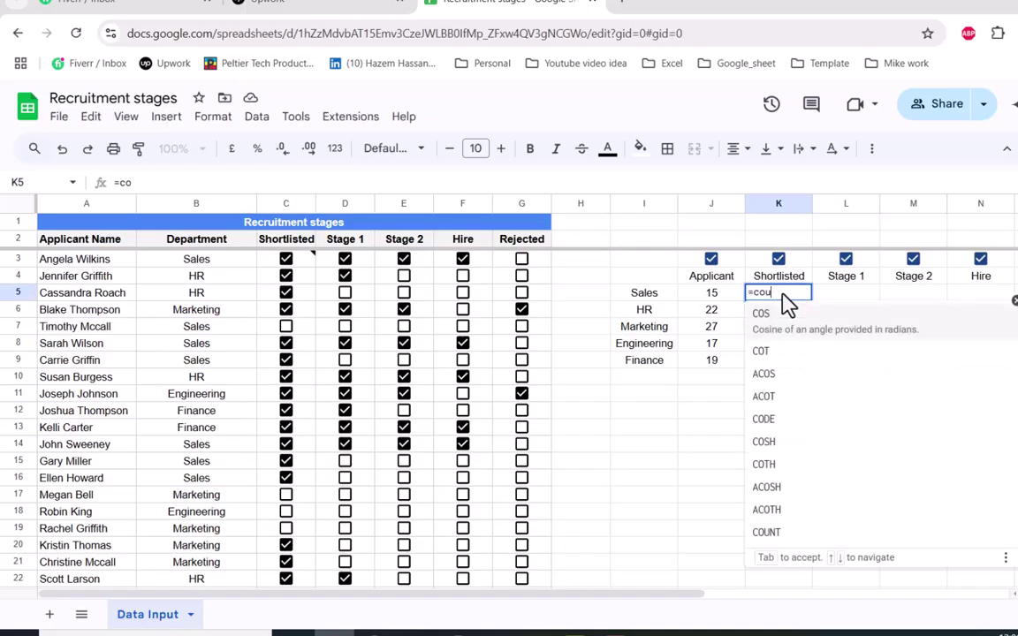
pyautogui.write('ntifs(')
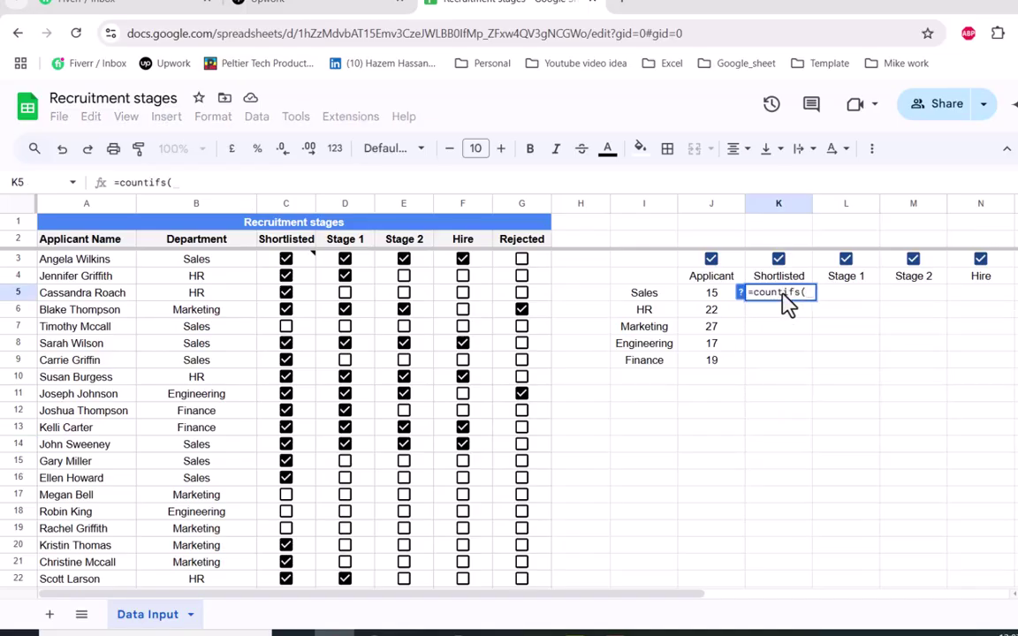
pyautogui.click(241, 262)
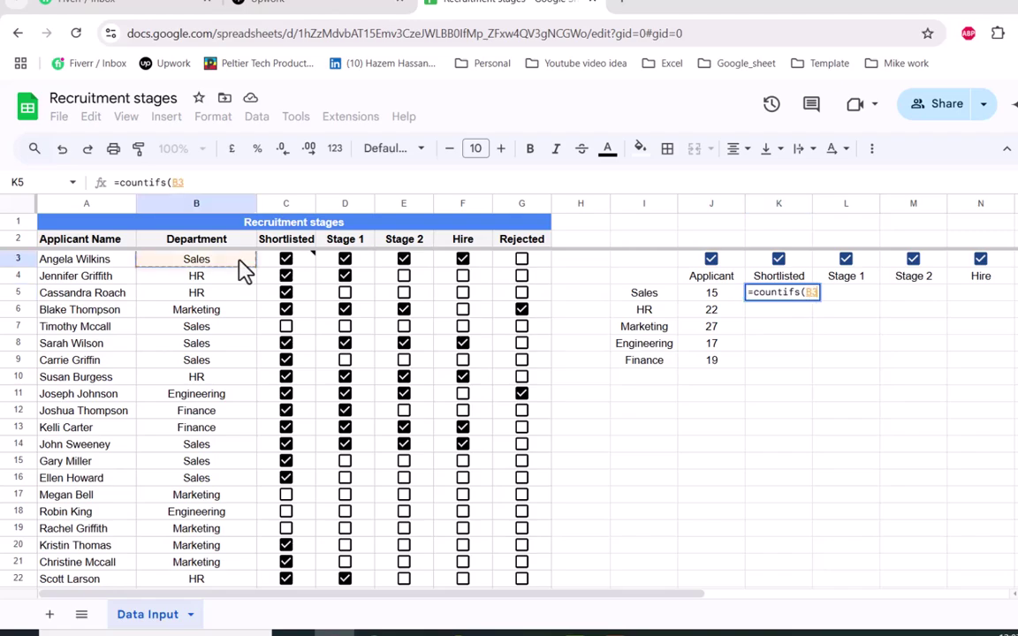
pyautogui.moveTo(243, 270); pyautogui.dragTo(227, 329)
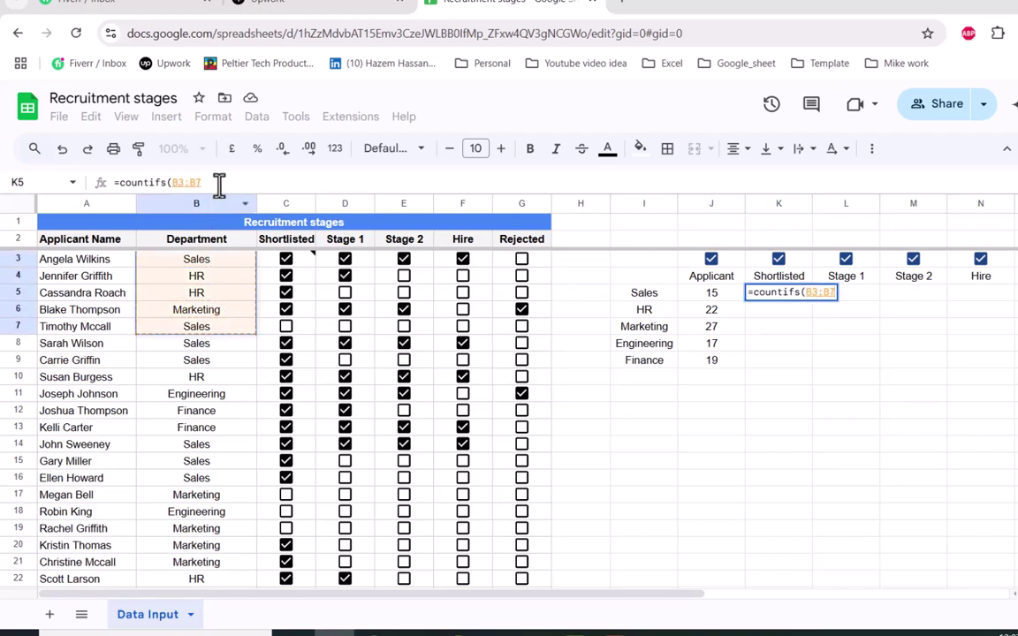
pyautogui.press('BackSpace')
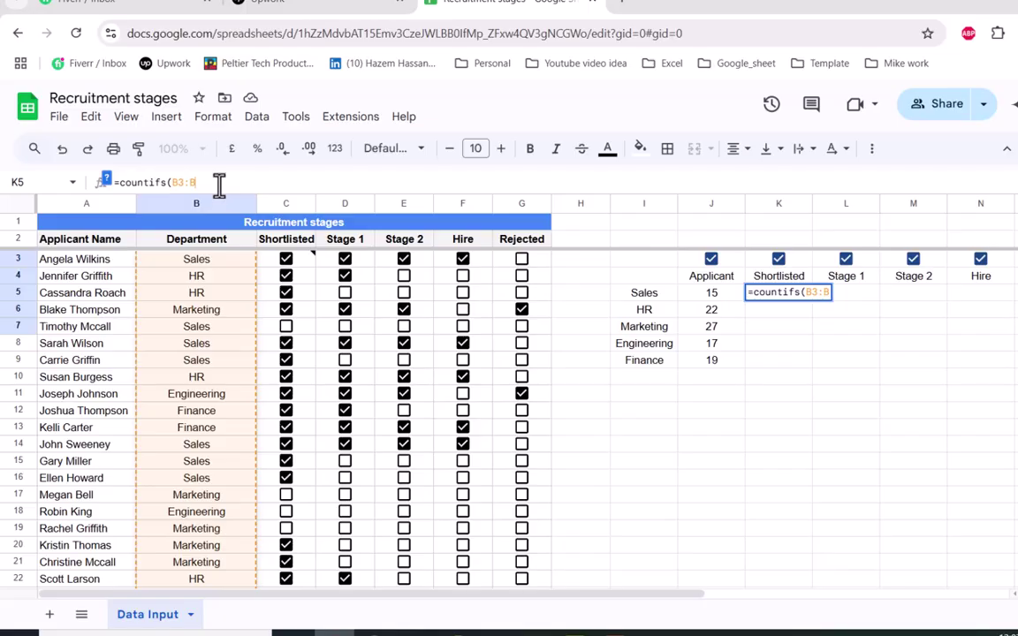
pyautogui.press('F4')
pyautogui.write(',')
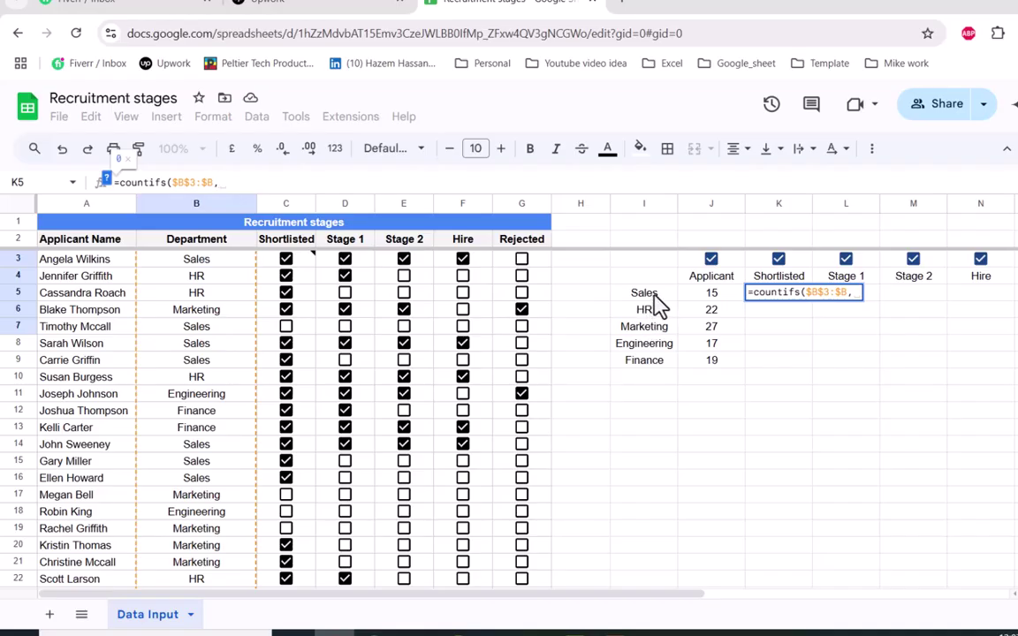
pyautogui.moveTo(650, 296); pyautogui.dragTo(652, 367)
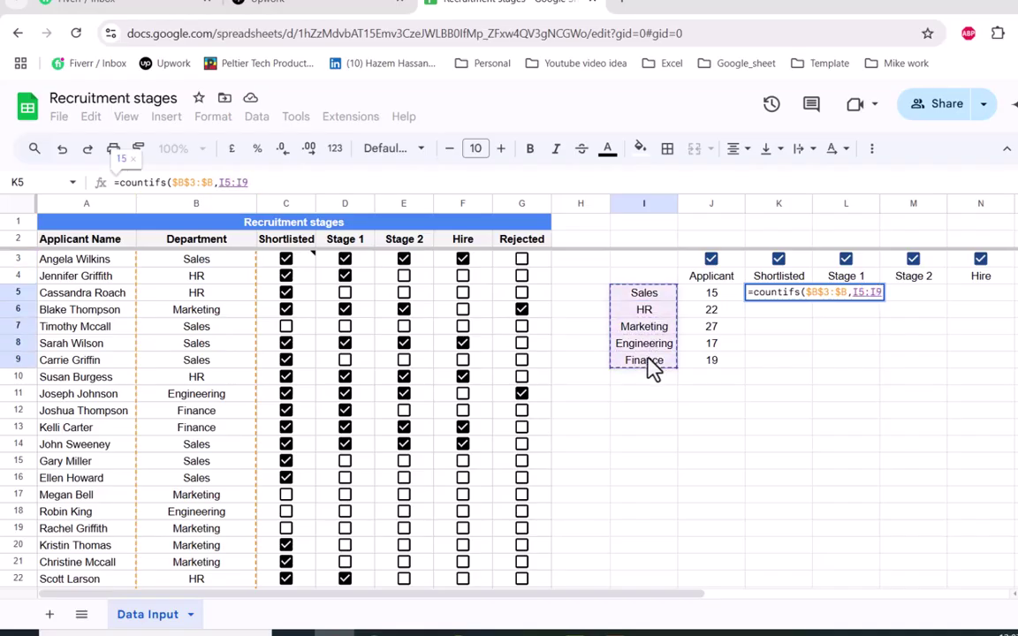
pyautogui.press('F4')
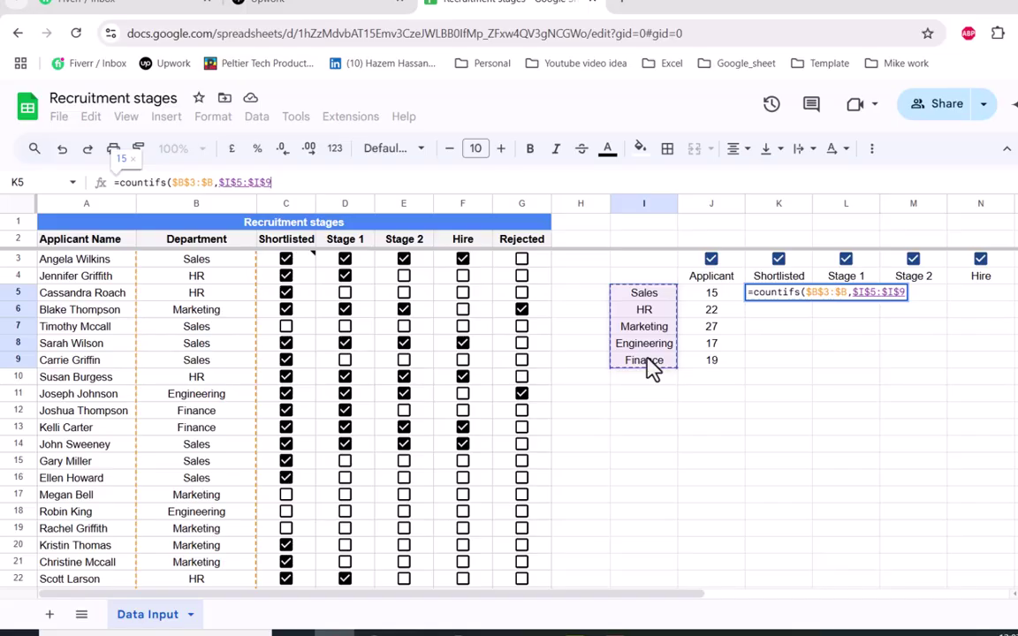
pyautogui.write(',')
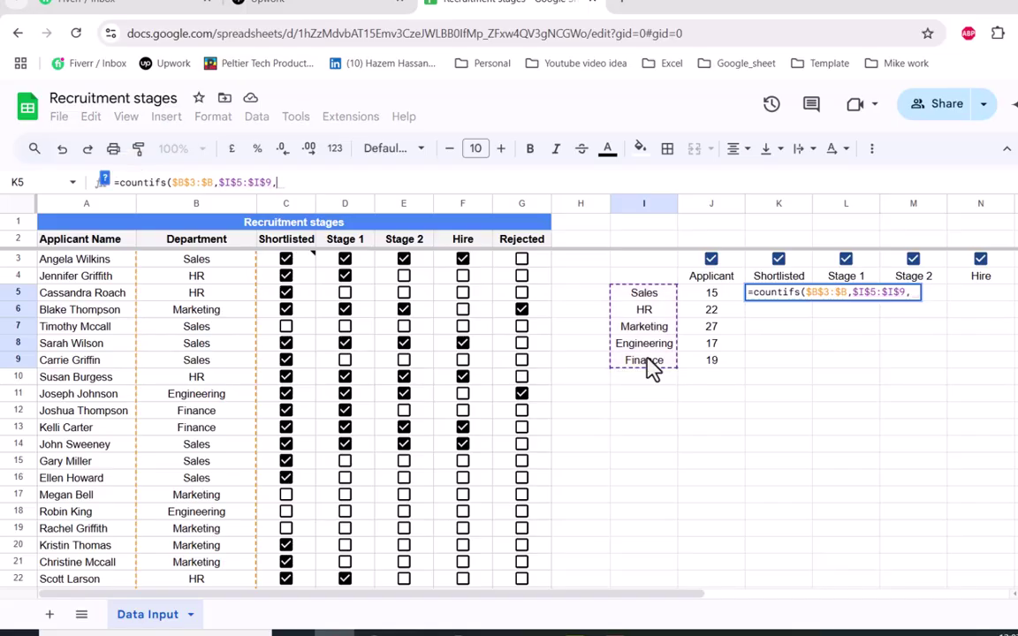
# Add the Shortlisted range C3:C with criterion true to K5's COUNTIFS and close the function.
pyautogui.click(308, 261)
pyautogui.moveTo(311, 270); pyautogui.dragTo(305, 313)
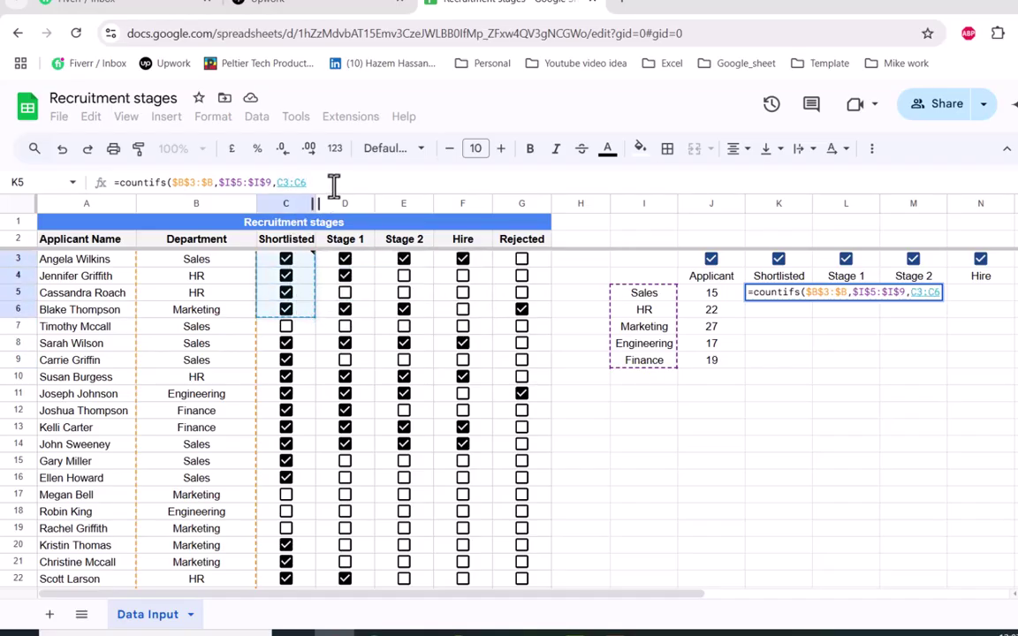
pyautogui.press('BackSpace')
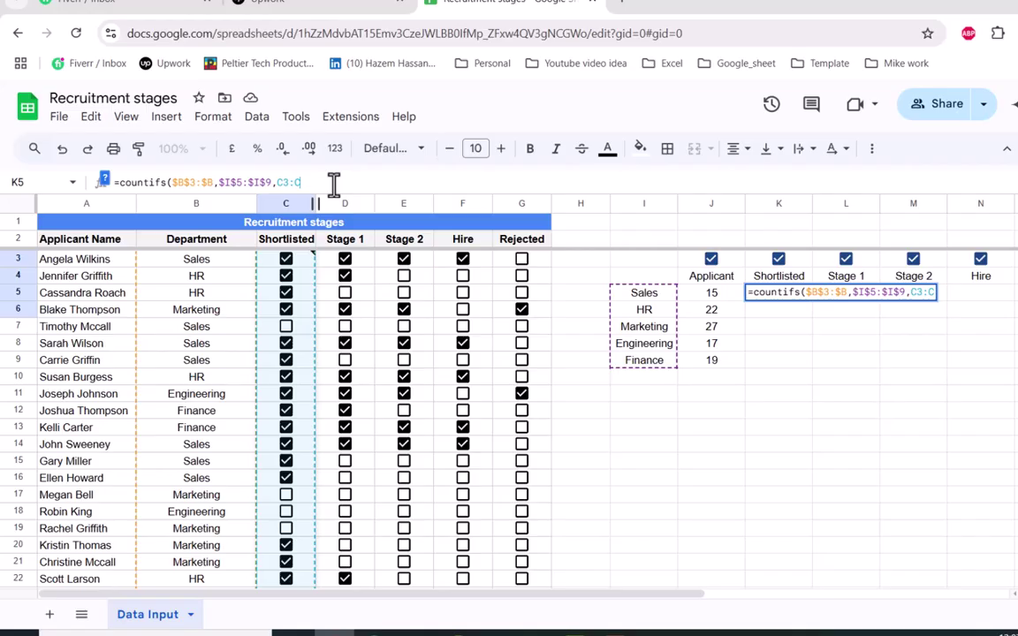
pyautogui.write(',')
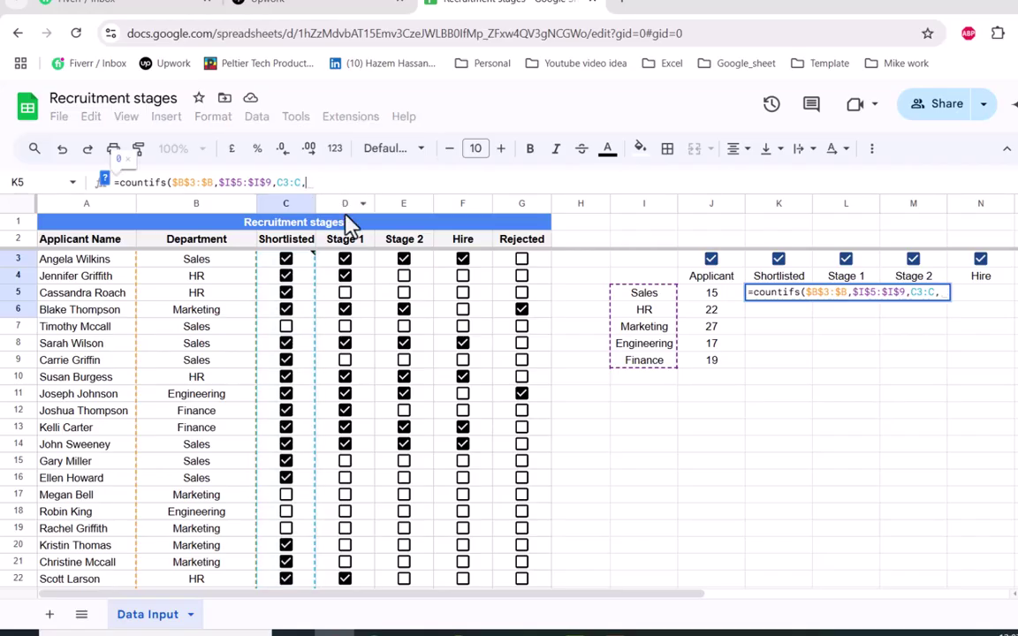
pyautogui.write('true')
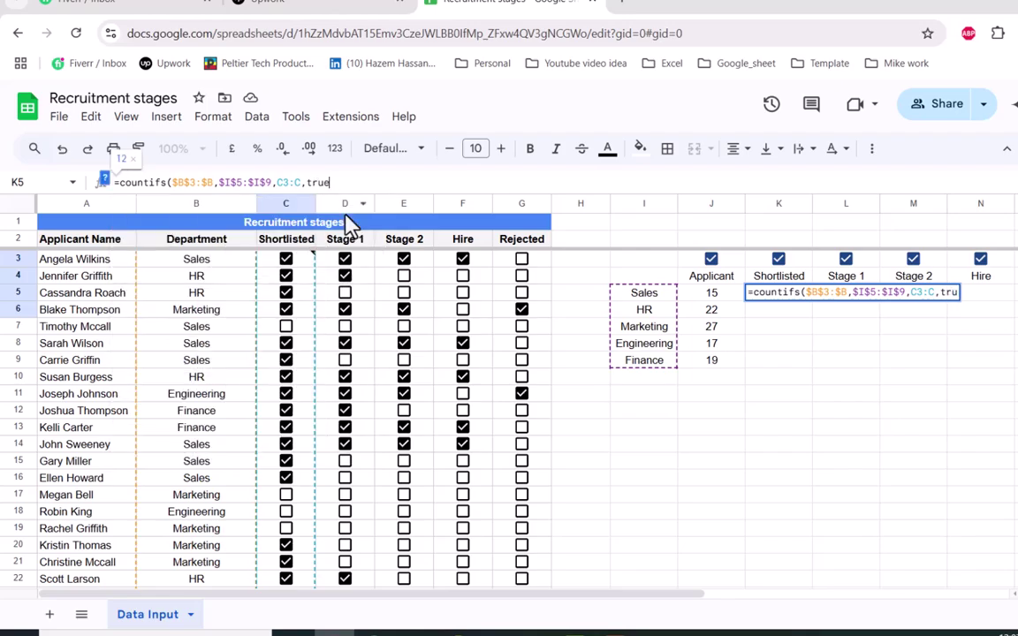
pyautogui.write(')')
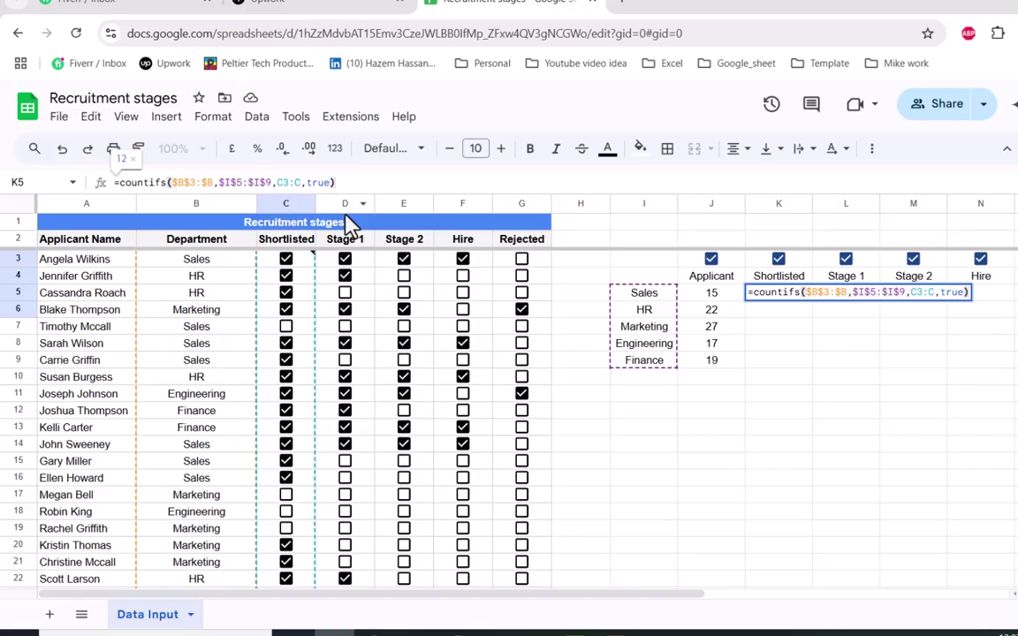
# Wrap K5's count as =ArrayFormula(if(K3, countifs($B$3:$B,$I$5:$I$9,C3:C,true),"")) so it depends on the Shortlisted tick box.
pyautogui.click(119, 182)
pyautogui.write('if(')
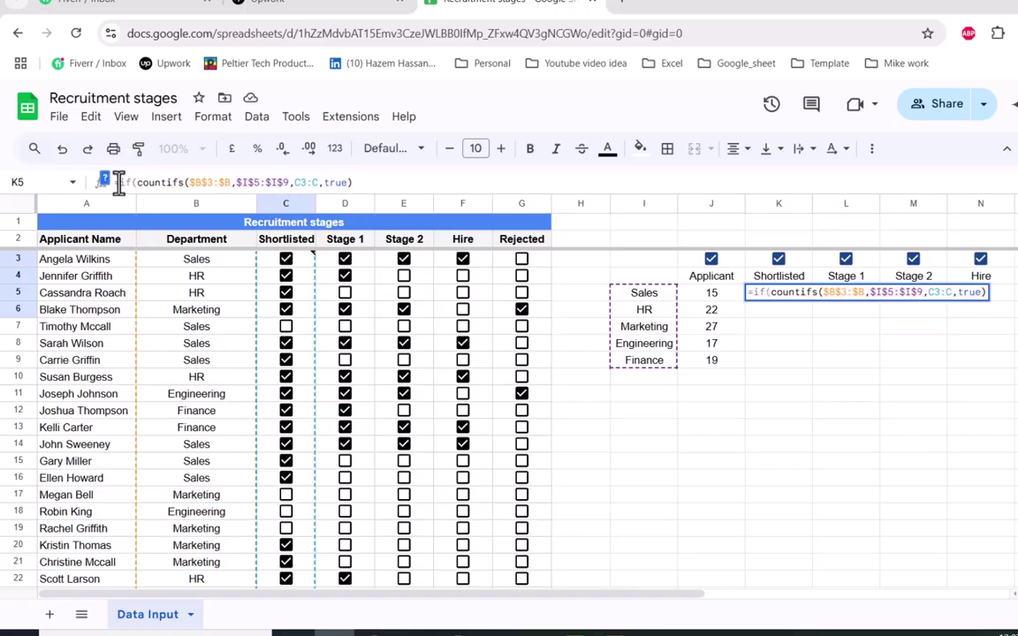
pyautogui.click(796, 262)
pyautogui.write(',')
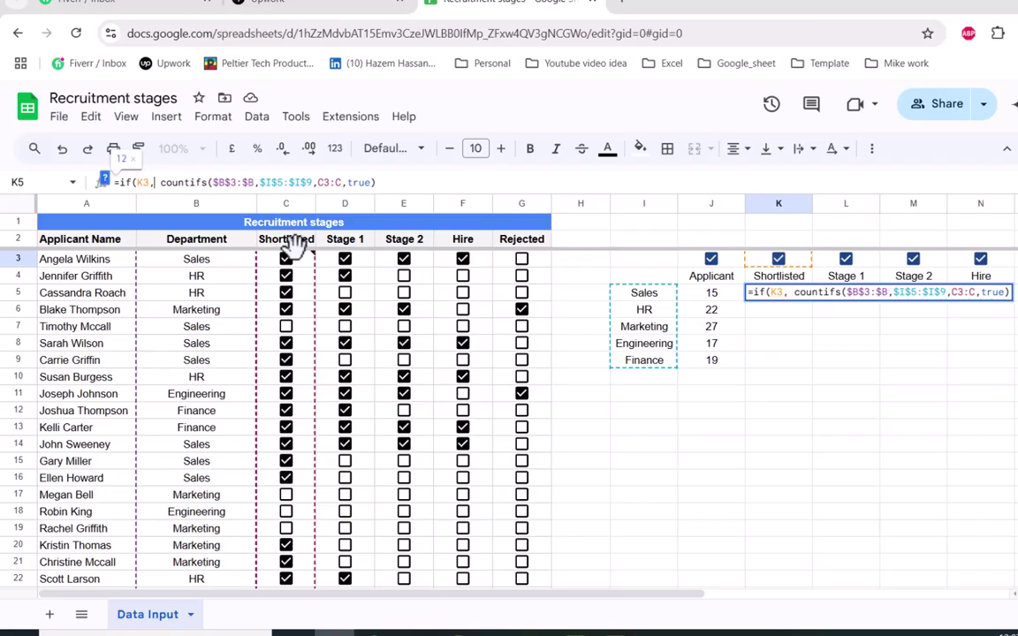
pyautogui.moveTo(159, 182); pyautogui.dragTo(391, 183)
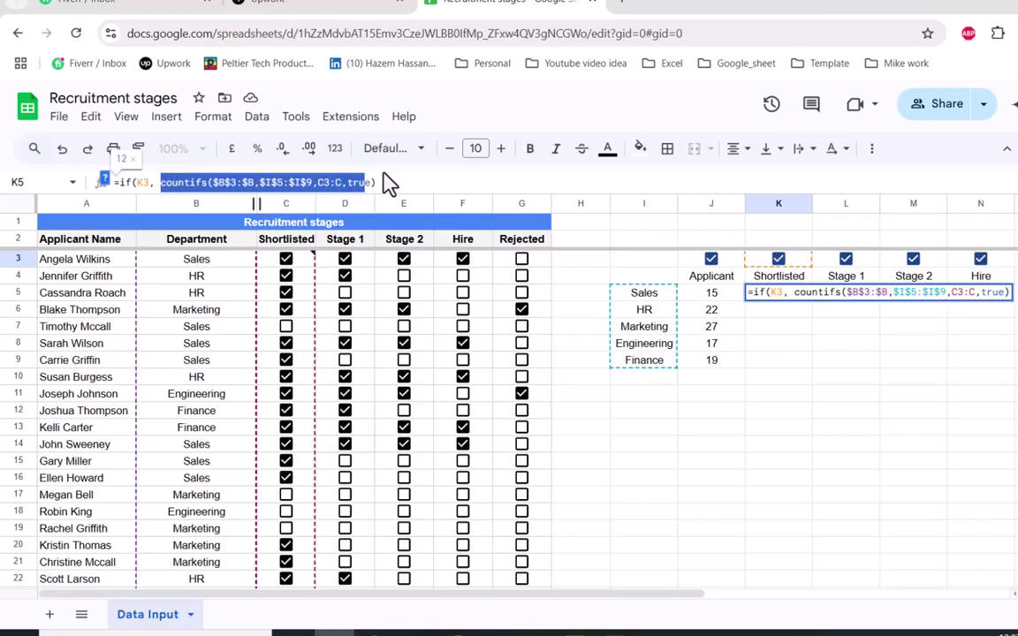
pyautogui.click(390, 182)
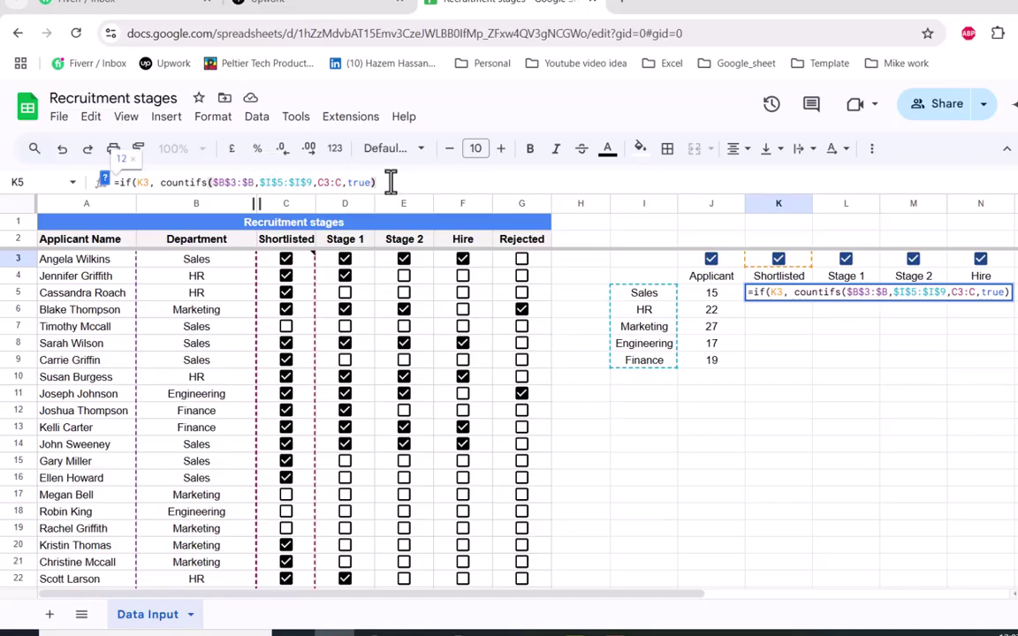
pyautogui.write(', "")')
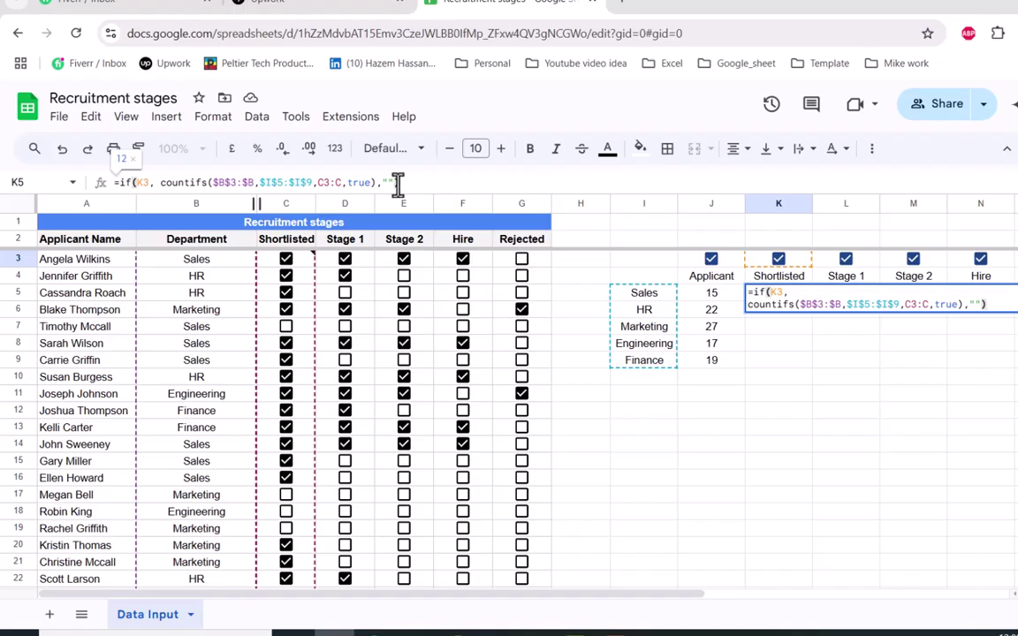
pyautogui.hotkey('ctrl', 'shift', 'Return')
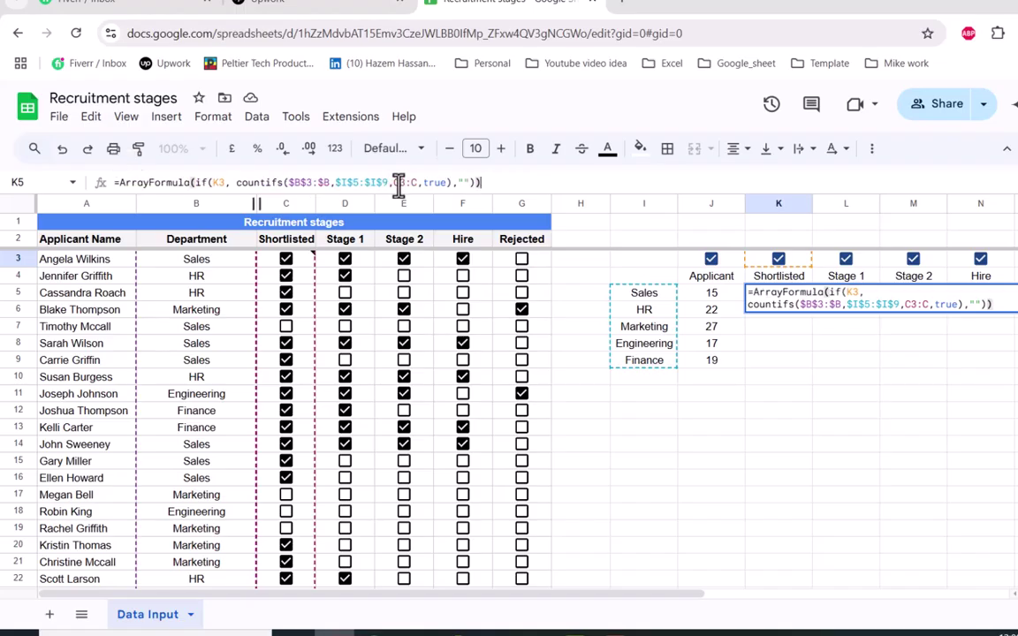
pyautogui.press('Return')
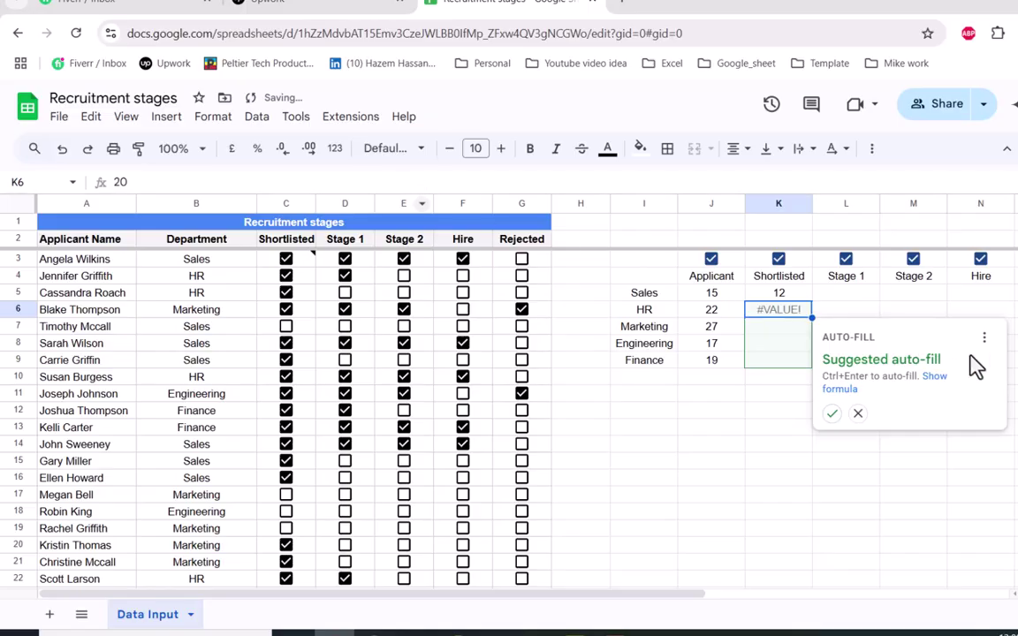
pyautogui.click(831, 413)
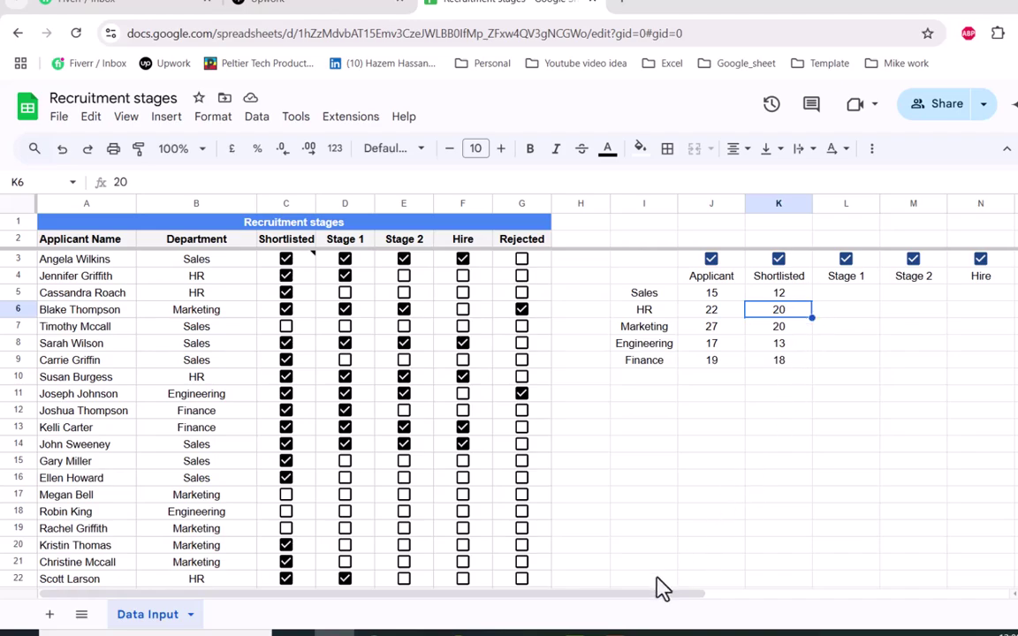
# Copy the Shortlisted formula in K5 across to O5 for Stage 1, Stage 2, Hire and Rejected.
pyautogui.moveTo(654, 598); pyautogui.dragTo(815, 594)
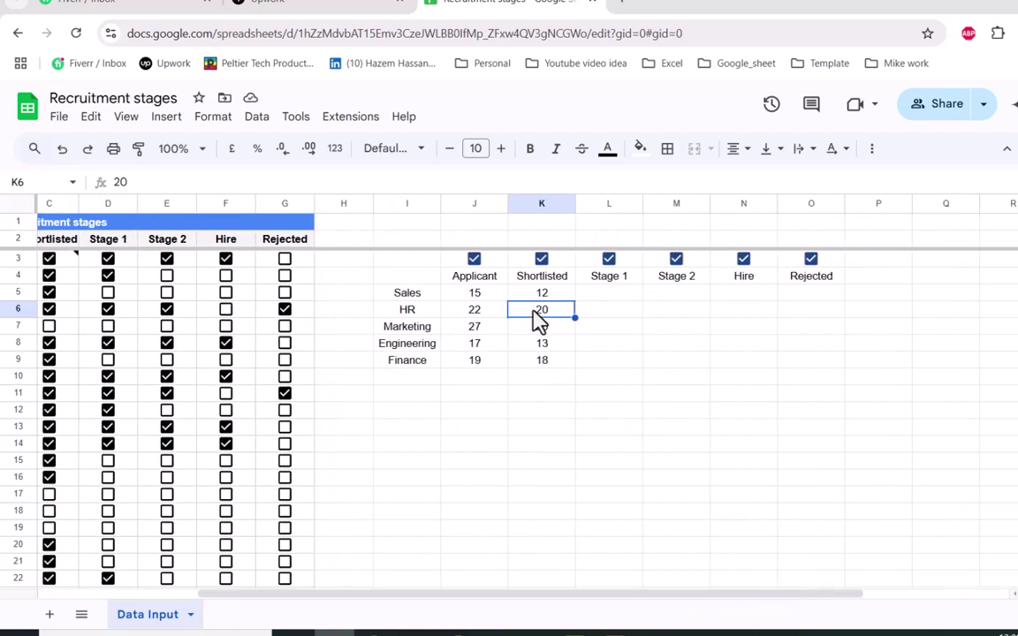
pyautogui.click(555, 295)
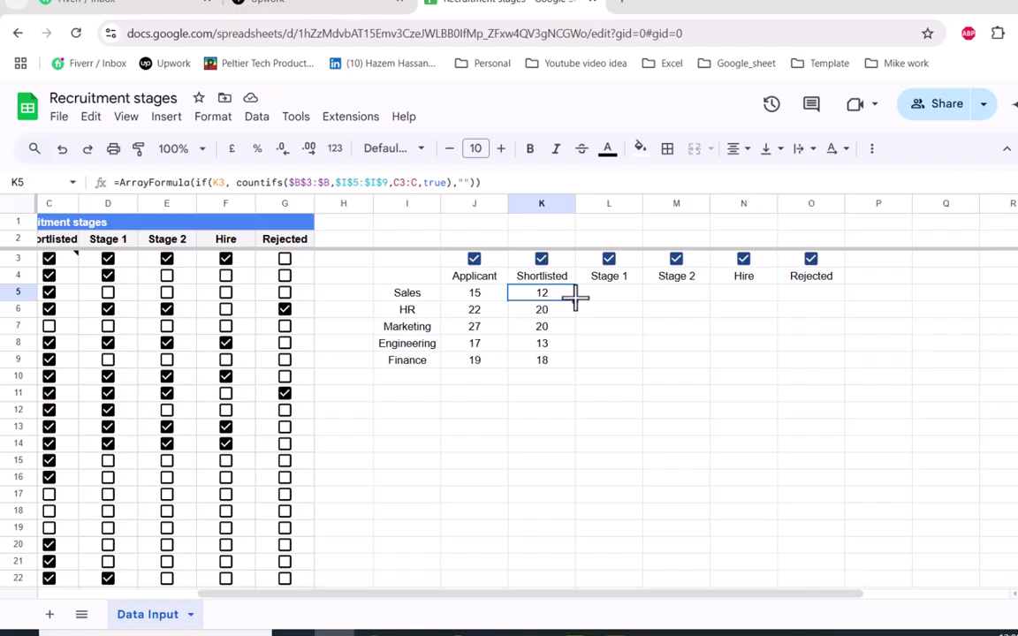
pyautogui.moveTo(579, 295); pyautogui.dragTo(802, 299)
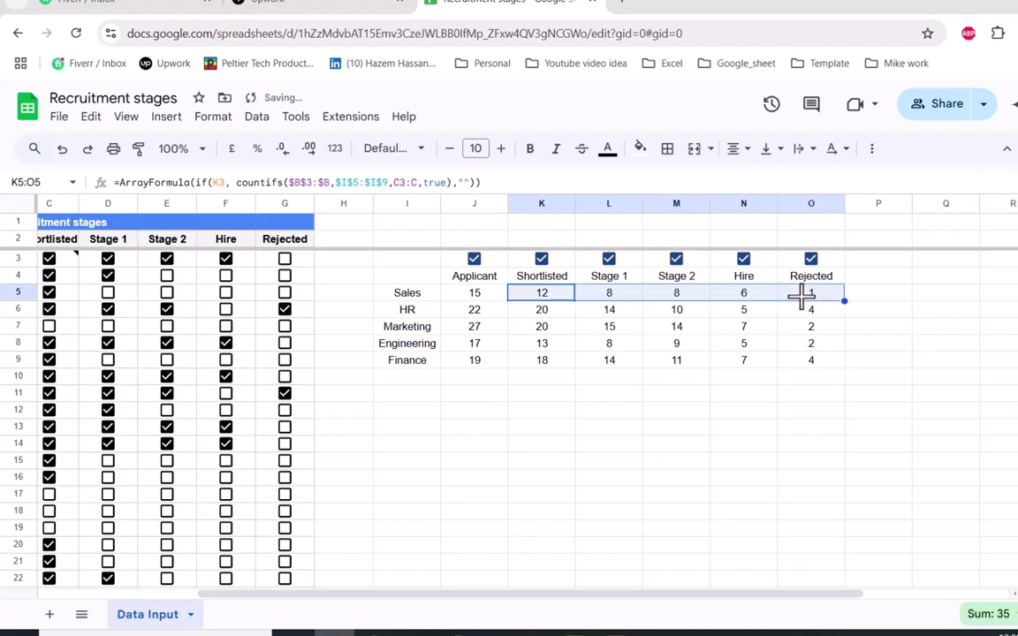
pyautogui.click(747, 415)
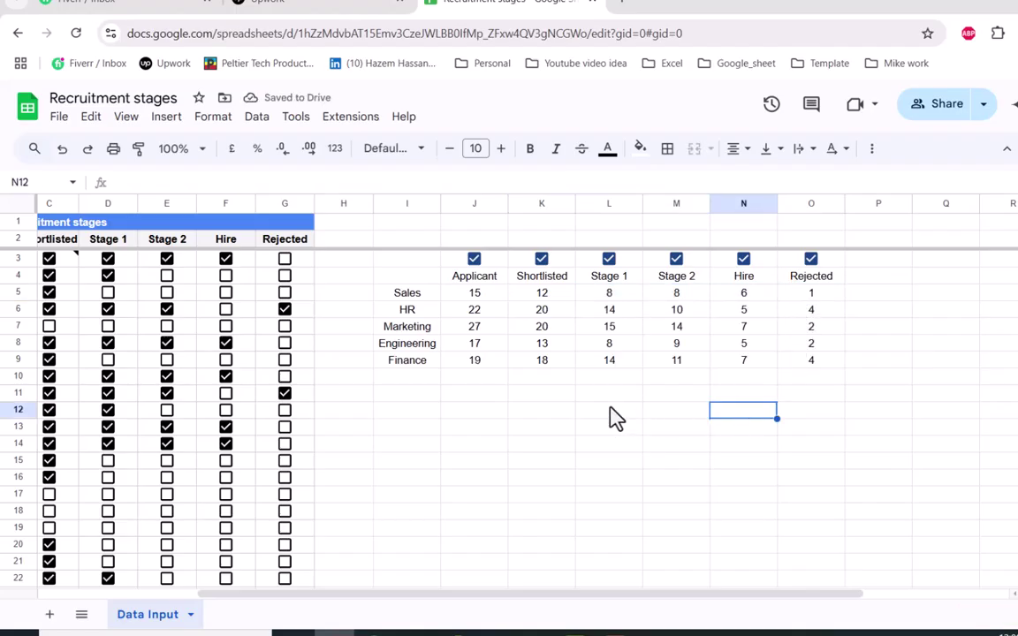
# Insert a chart from the summary table I4:O9 and set its type to stacked column chart.
pyautogui.moveTo(399, 281); pyautogui.dragTo(796, 375)
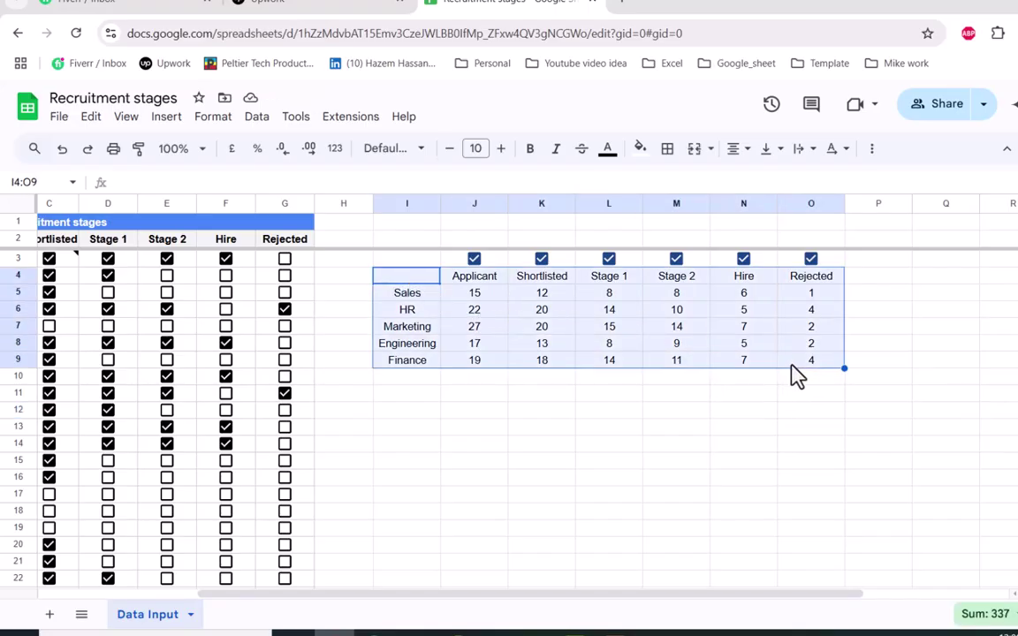
pyautogui.click(168, 119)
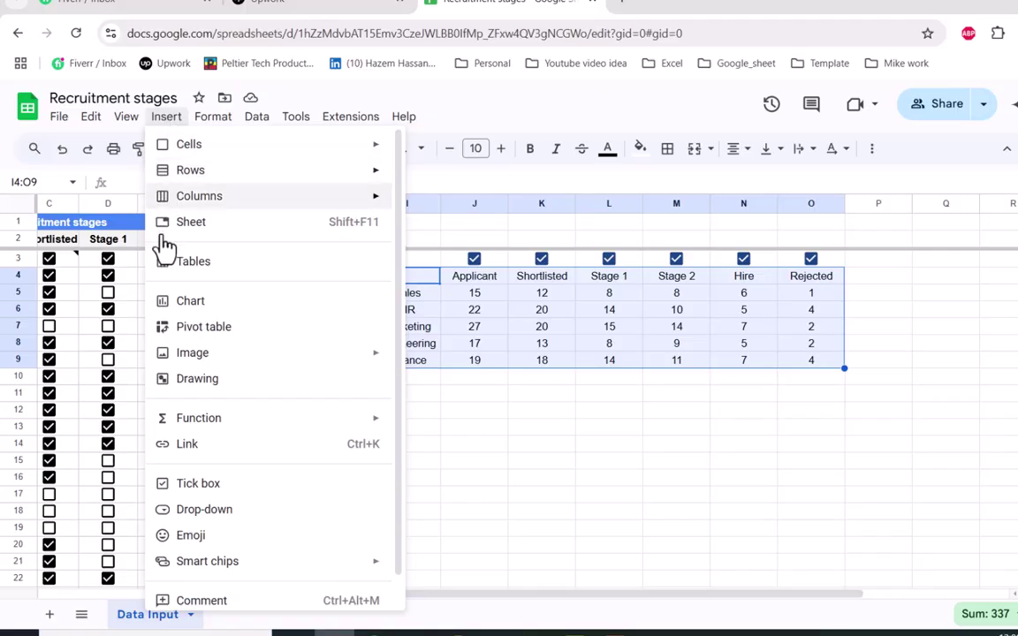
pyautogui.click(191, 302)
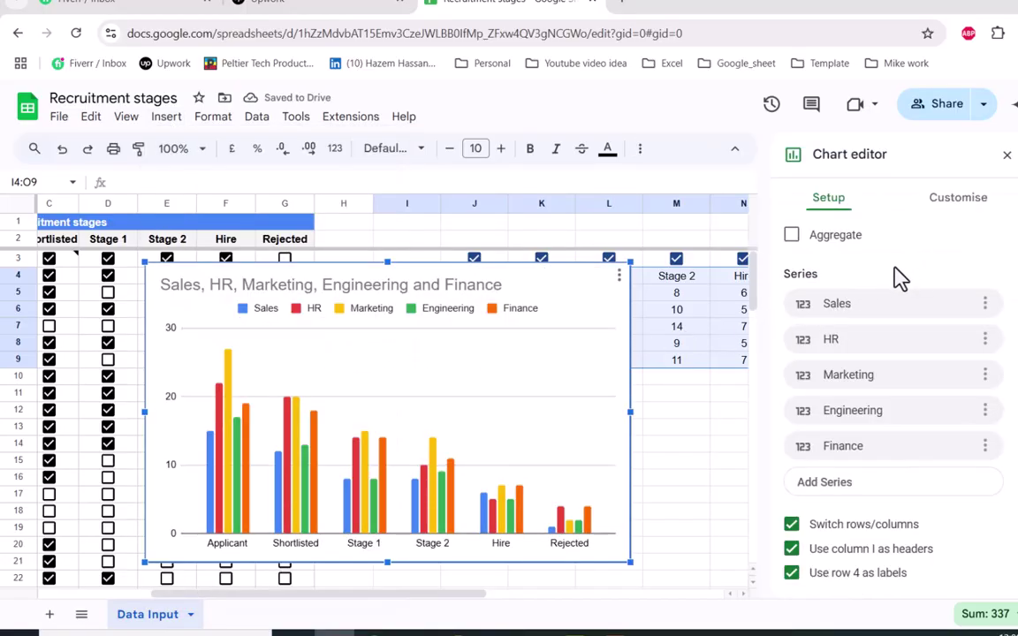
pyautogui.scroll(3, 881, 278)
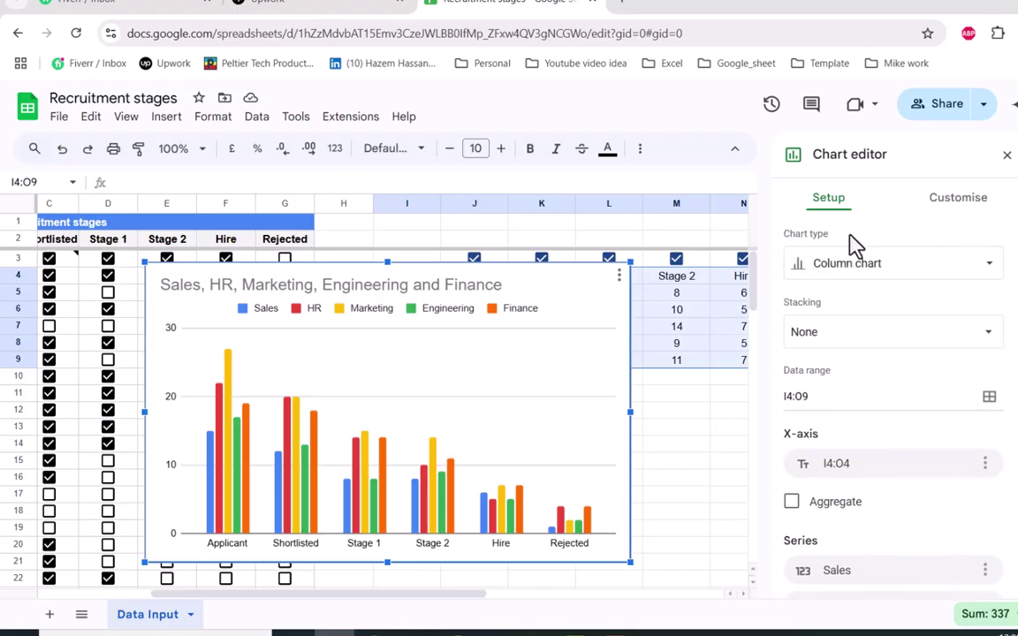
pyautogui.click(855, 278)
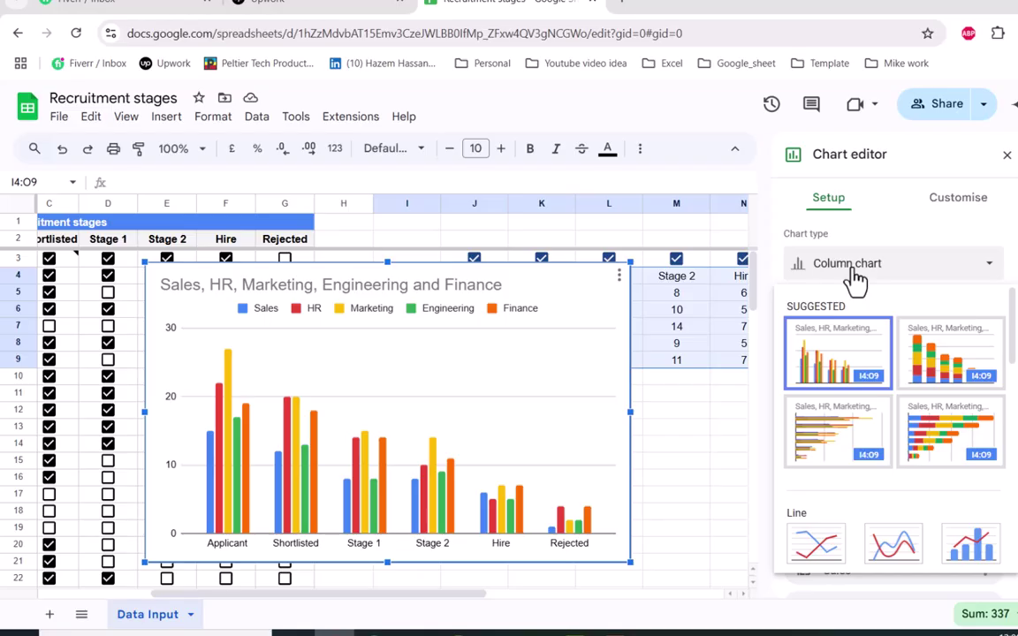
pyautogui.click(917, 365)
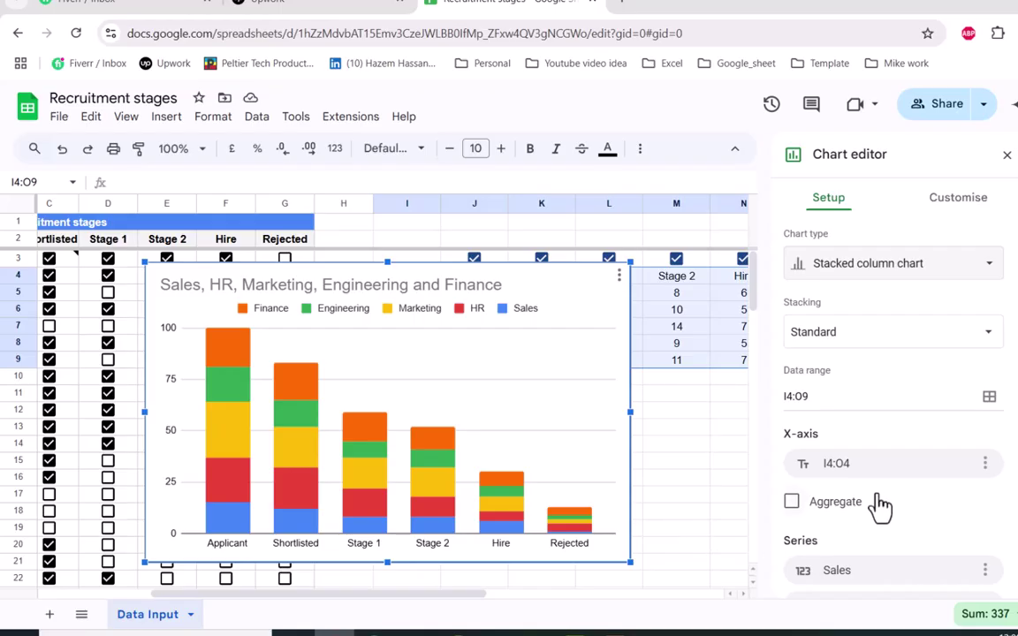
# Turn off Switch rows/columns for the chart and move the chart beneath the stage headings in row 4.
pyautogui.scroll(-3, 881, 506)
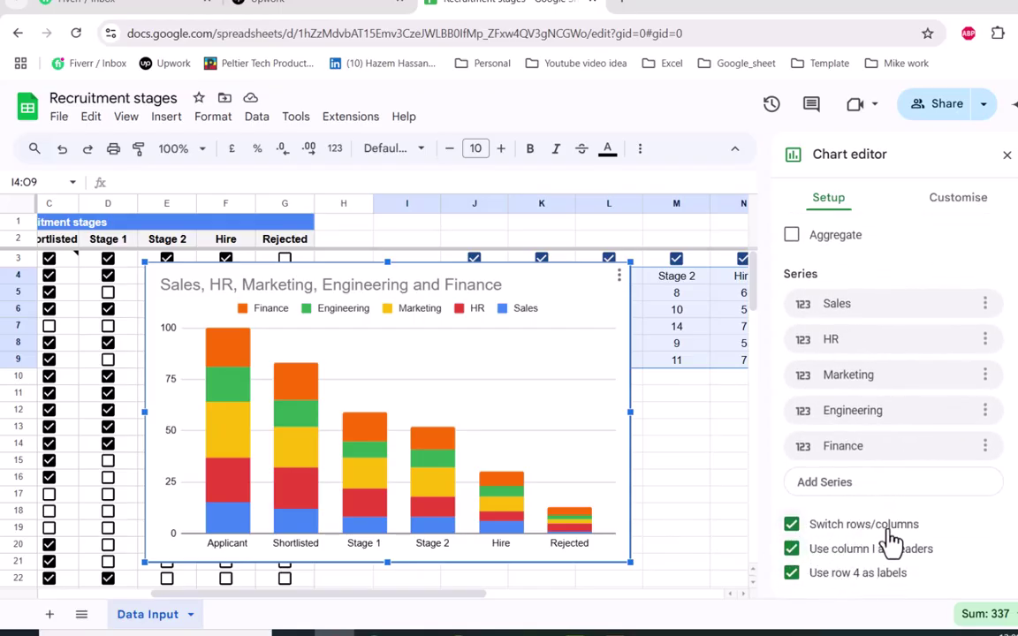
pyautogui.click(792, 529)
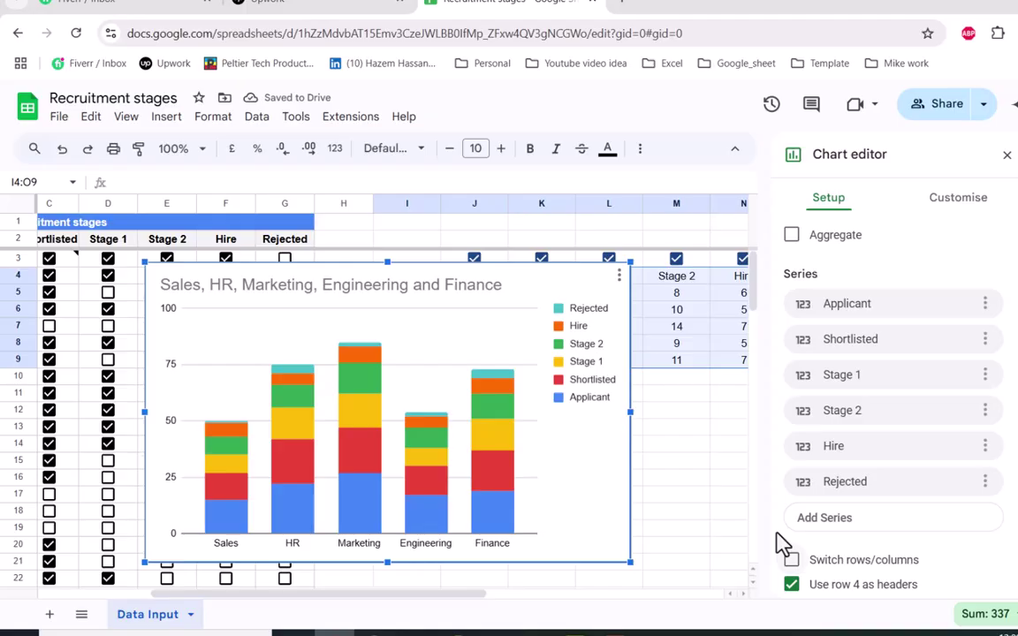
pyautogui.click(510, 319)
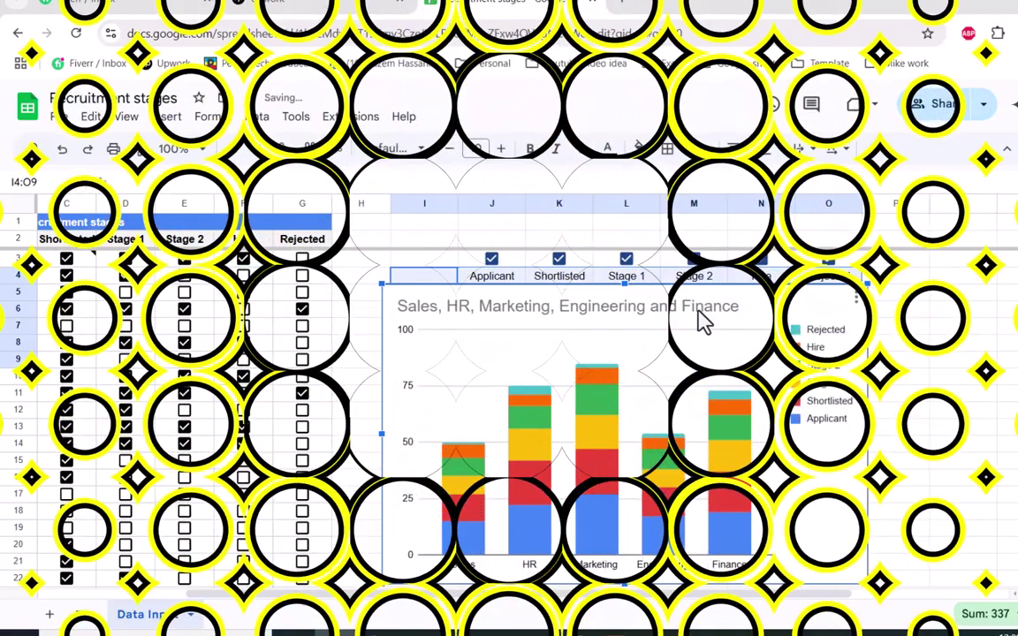
# Delete the chart's title and close the chart editor.
pyautogui.doubleClick(702, 322)
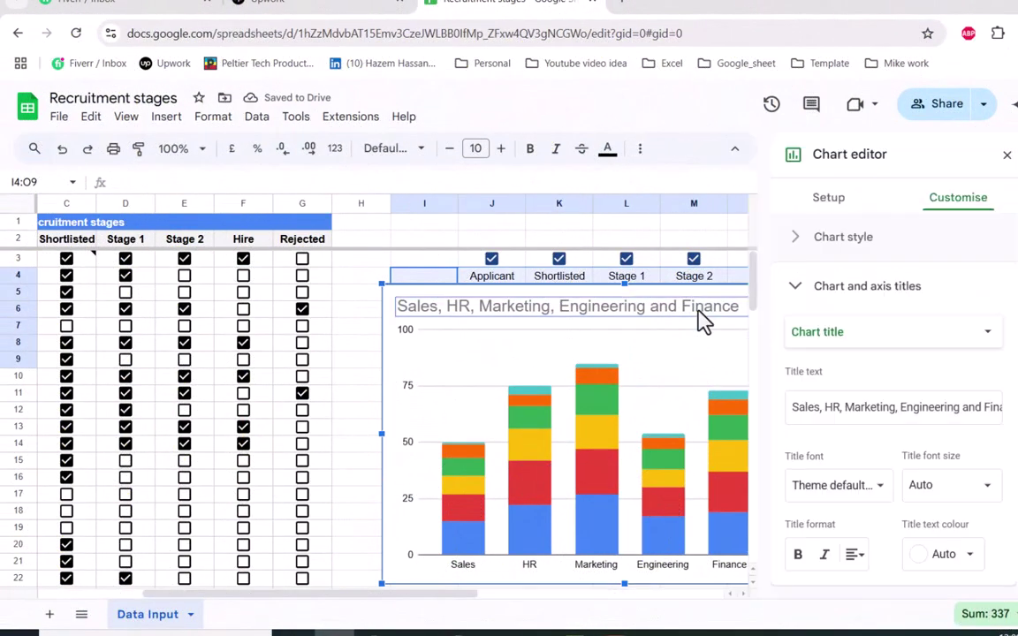
pyautogui.press('Delete')
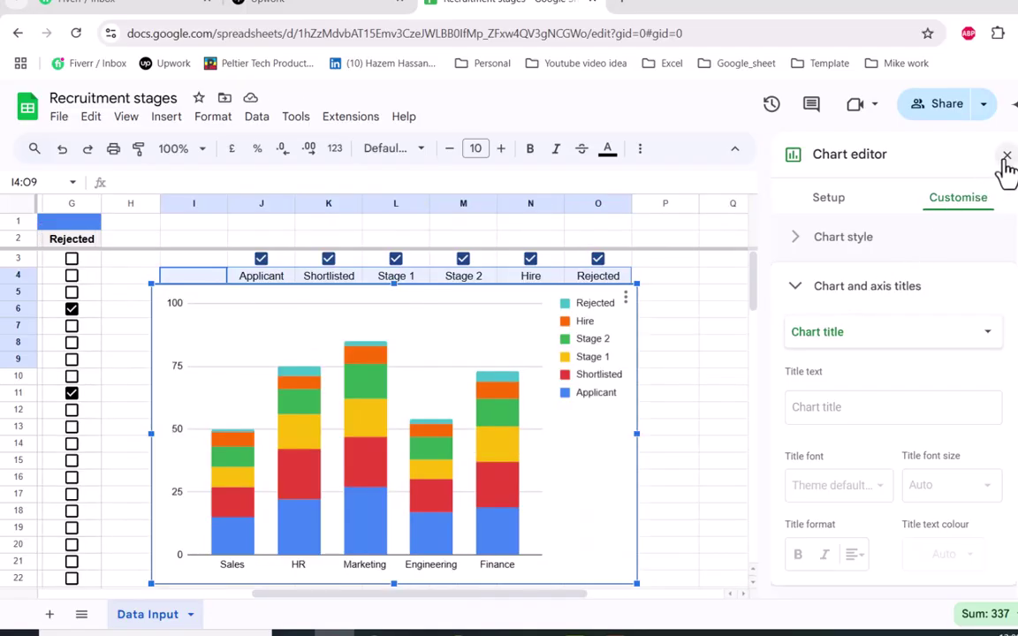
pyautogui.click(1005, 157)
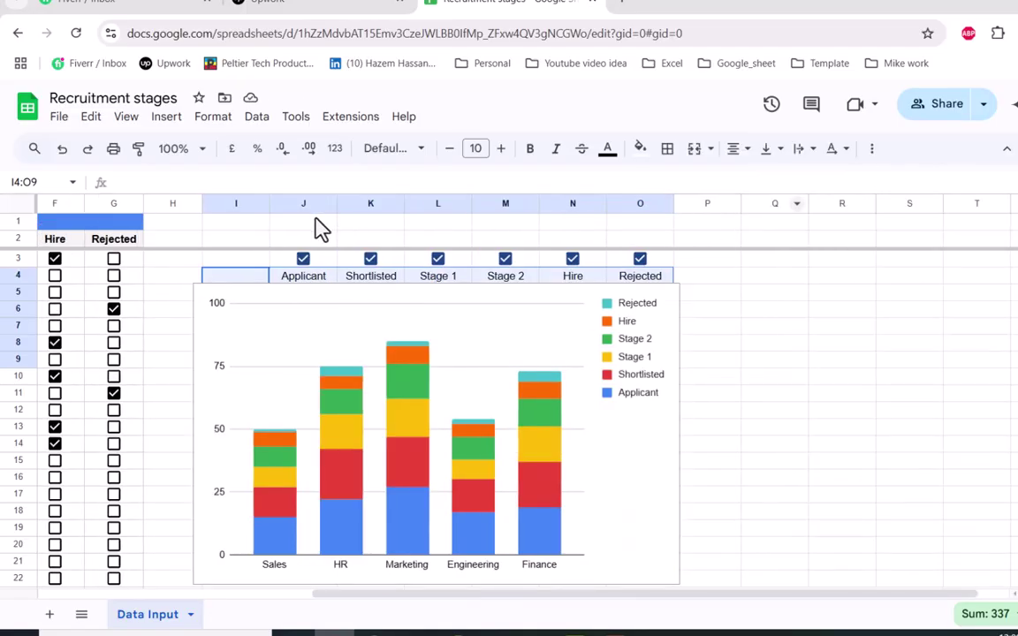
# Hide the gridlines on the Data Input sheet.
pyautogui.click(125, 120)
pyautogui.moveTo(223, 149)
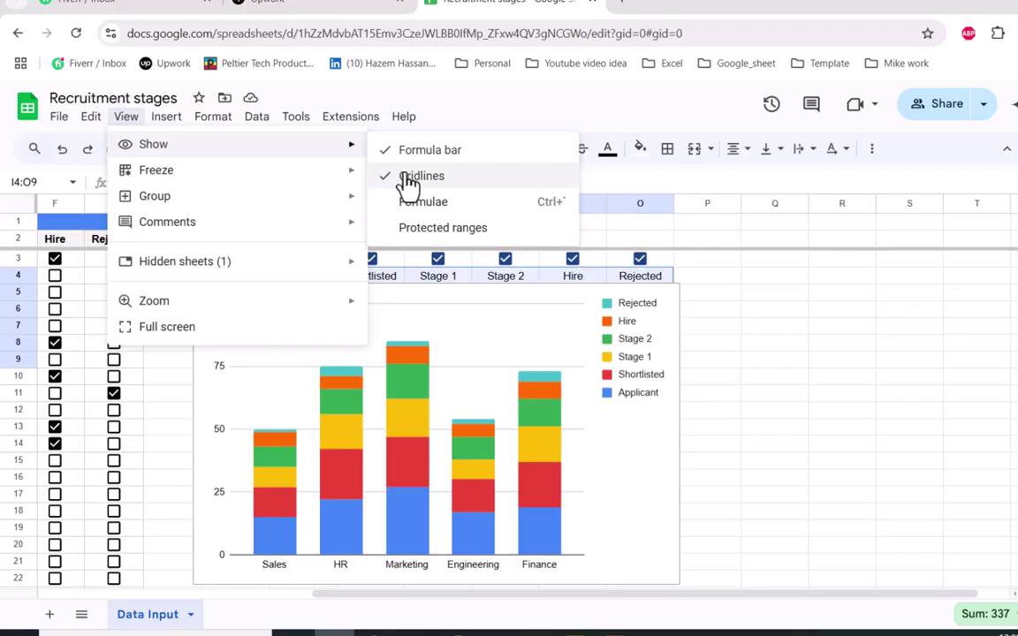
pyautogui.click(409, 178)
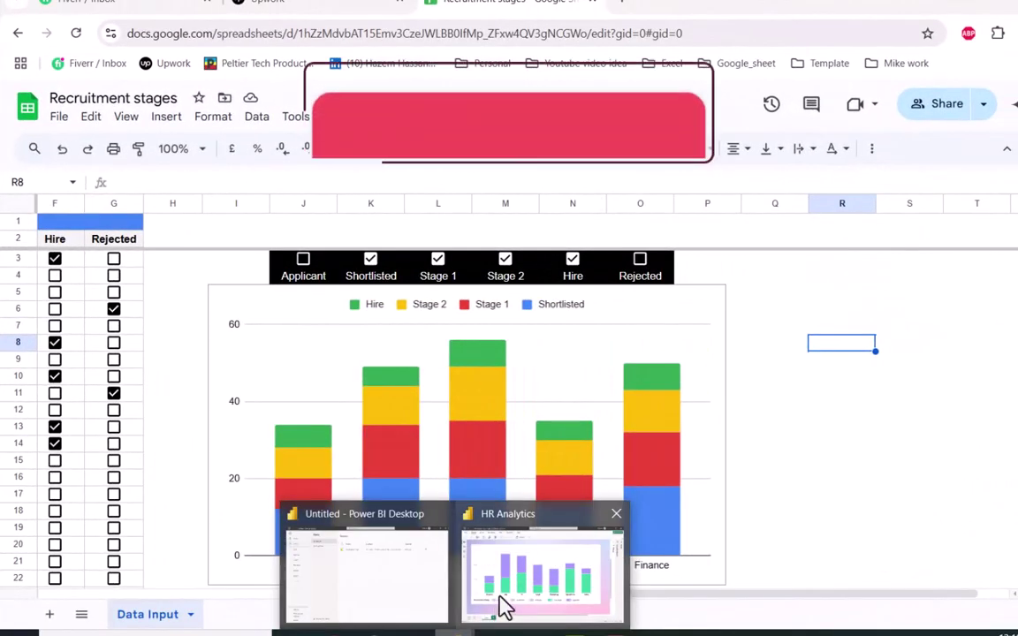
# Switch to the HR Analytics report in Power BI Desktop and turn on the 1st Stage recruitment toggle.
pyautogui.click(504, 608)
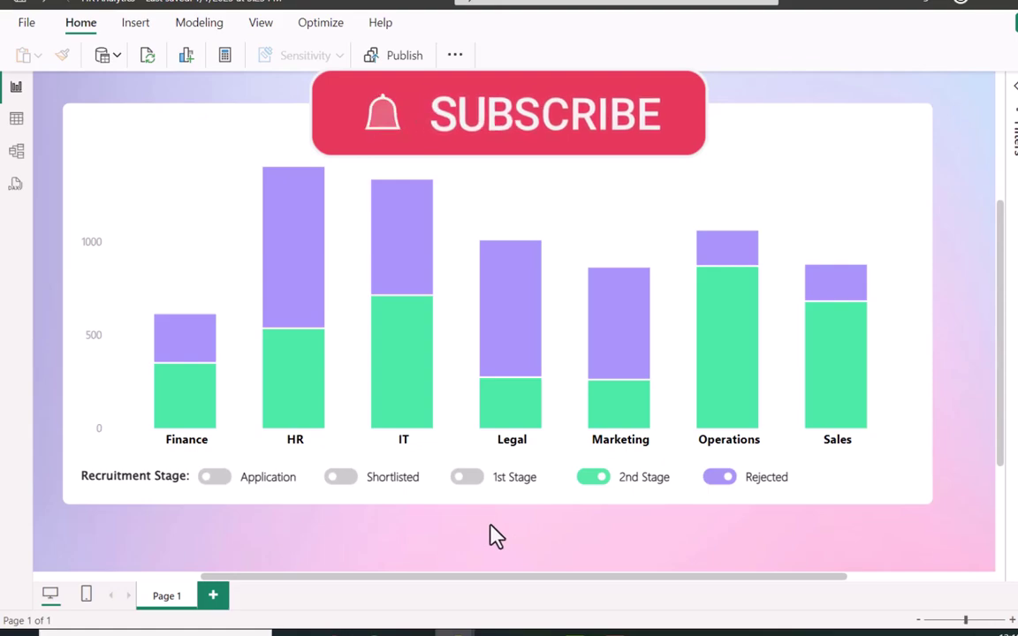
pyautogui.click(471, 481)
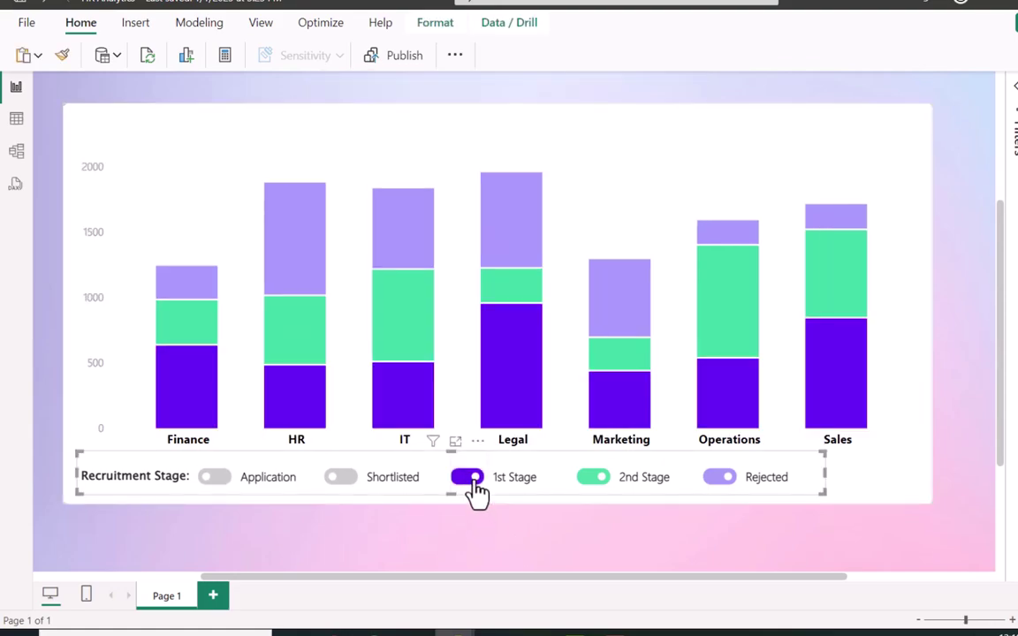